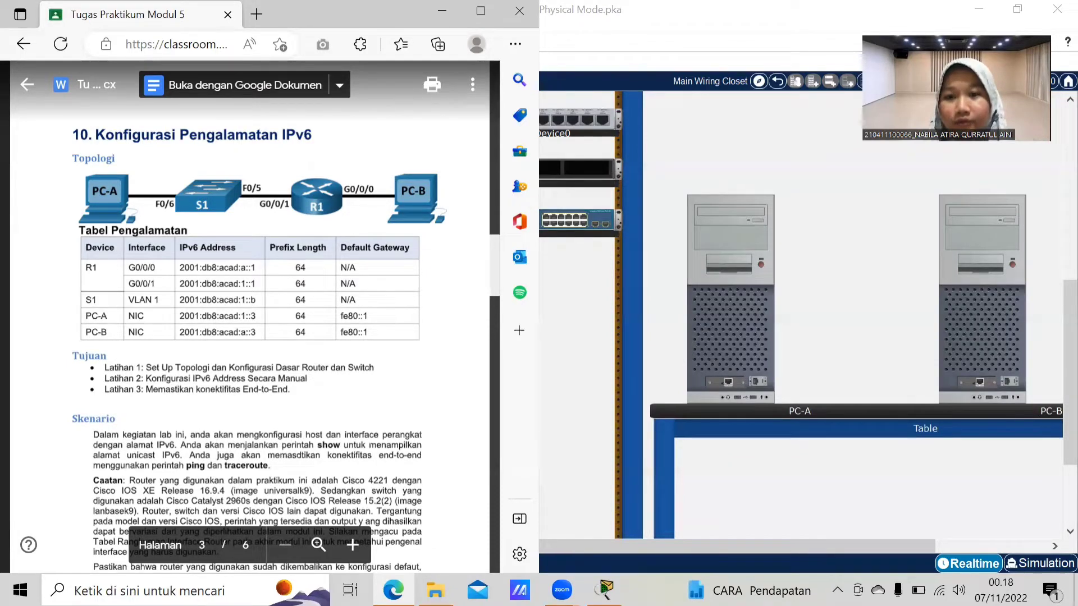
- Read the lab sheet in the browser from the topology through Latihan 1 and 2, and return to Packet Tracer
click(694, 484)
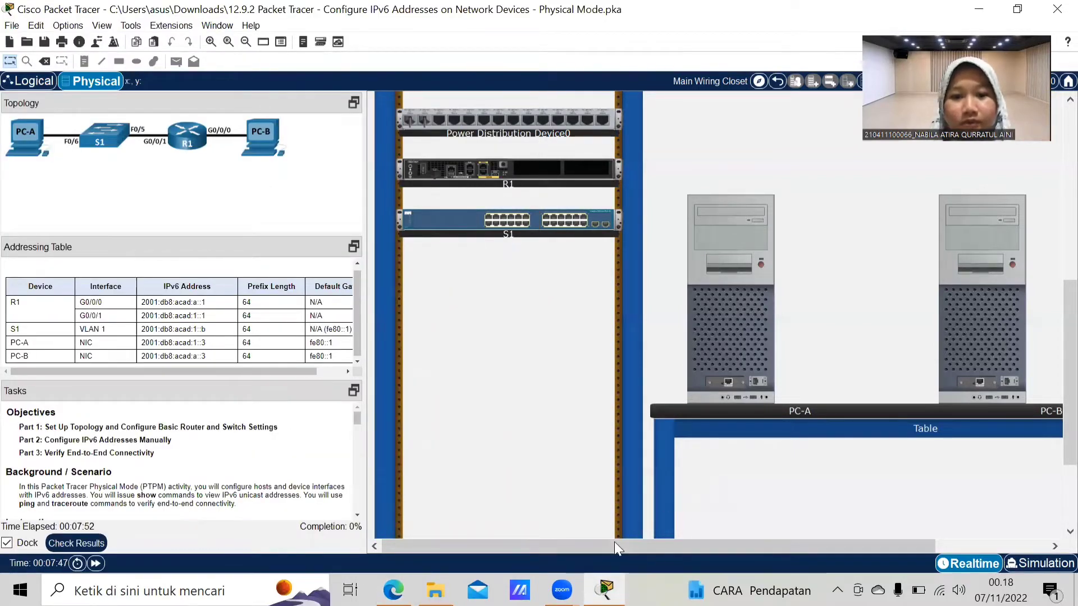
mouse_move(393, 589)
click(396, 514)
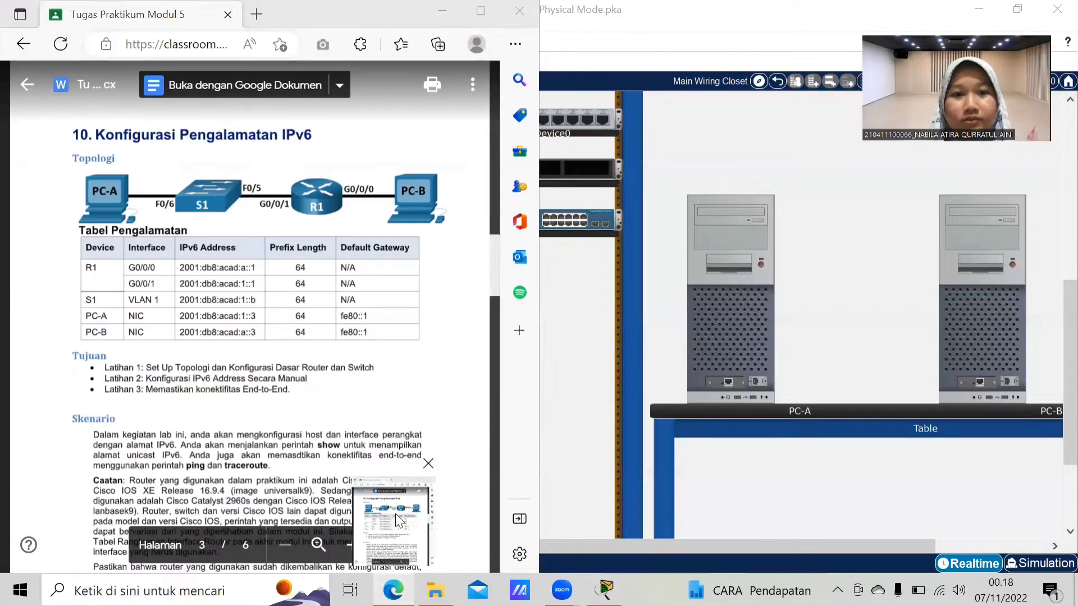
scroll(311, 352, down, 10)
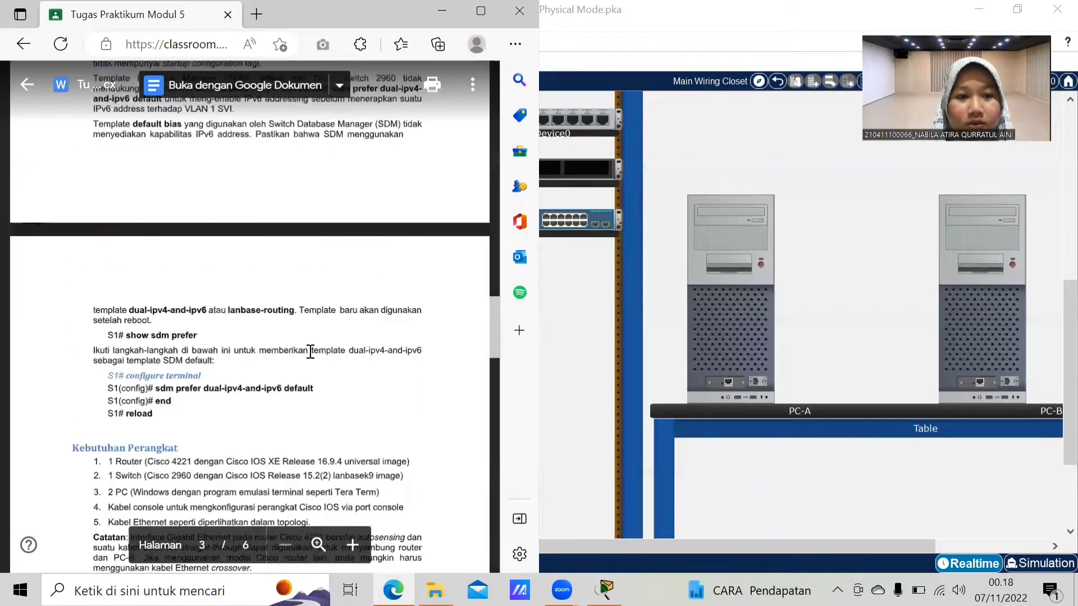
scroll(311, 352, down, 3)
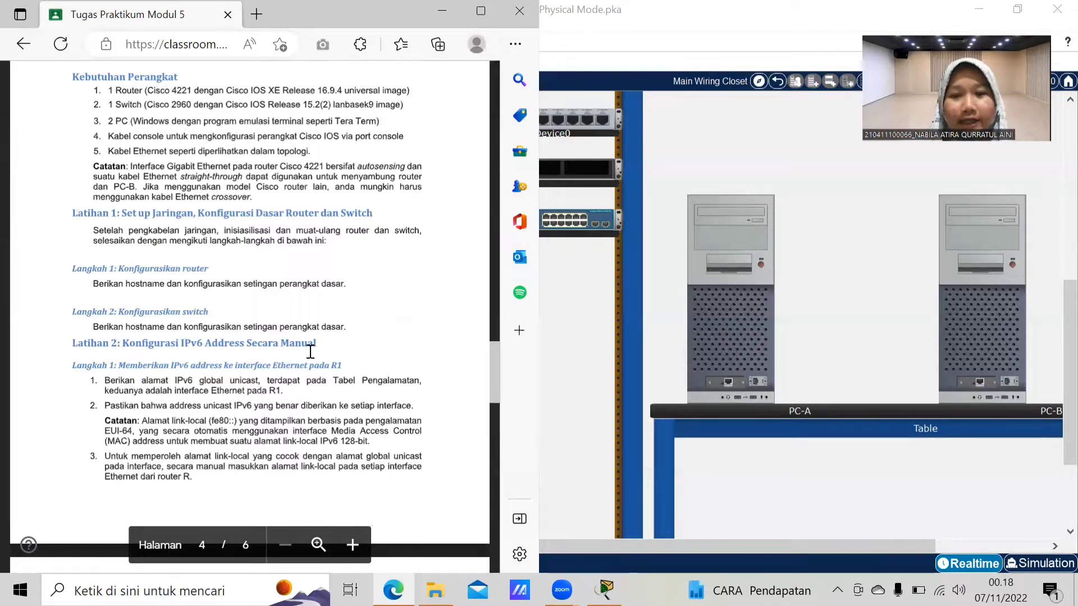
click(800, 278)
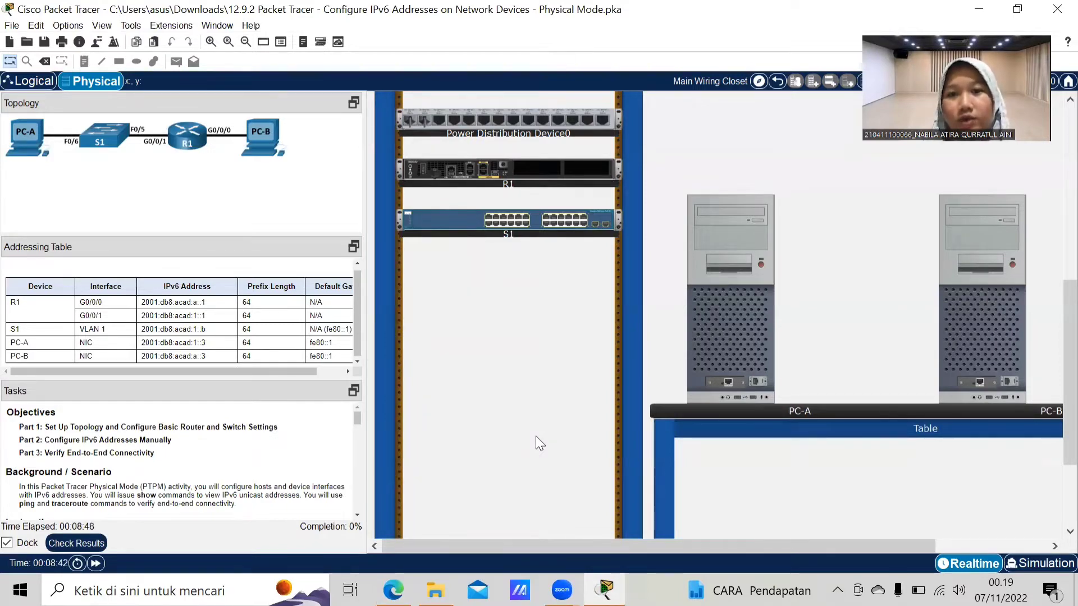
- Connect PC-A's Ethernet port to port F0/6 on switch S1 with a green straight-through cable
scroll(867, 346, up, 5)
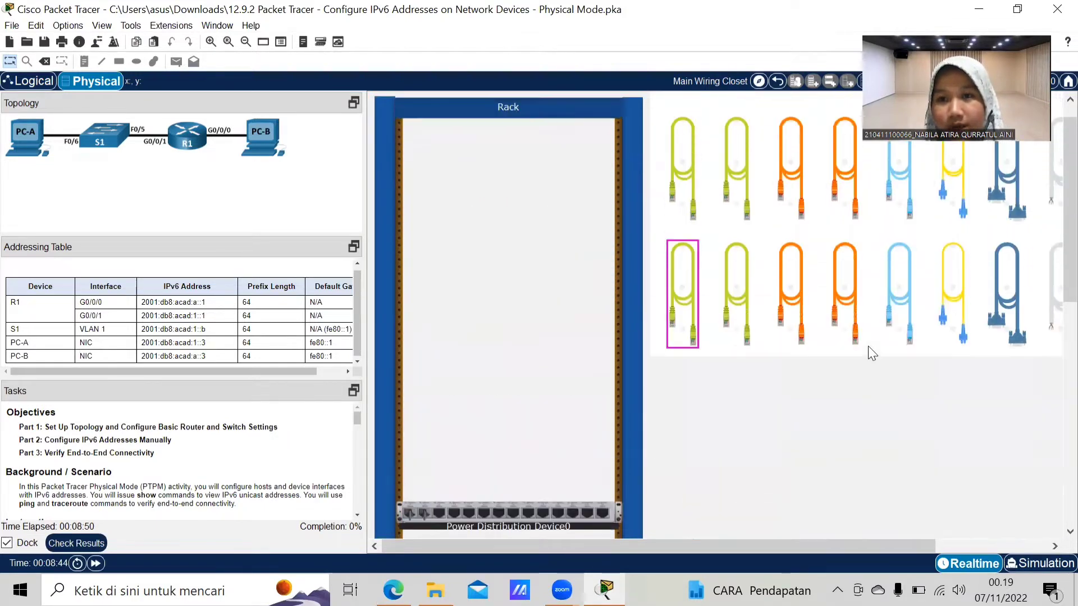
click(686, 190)
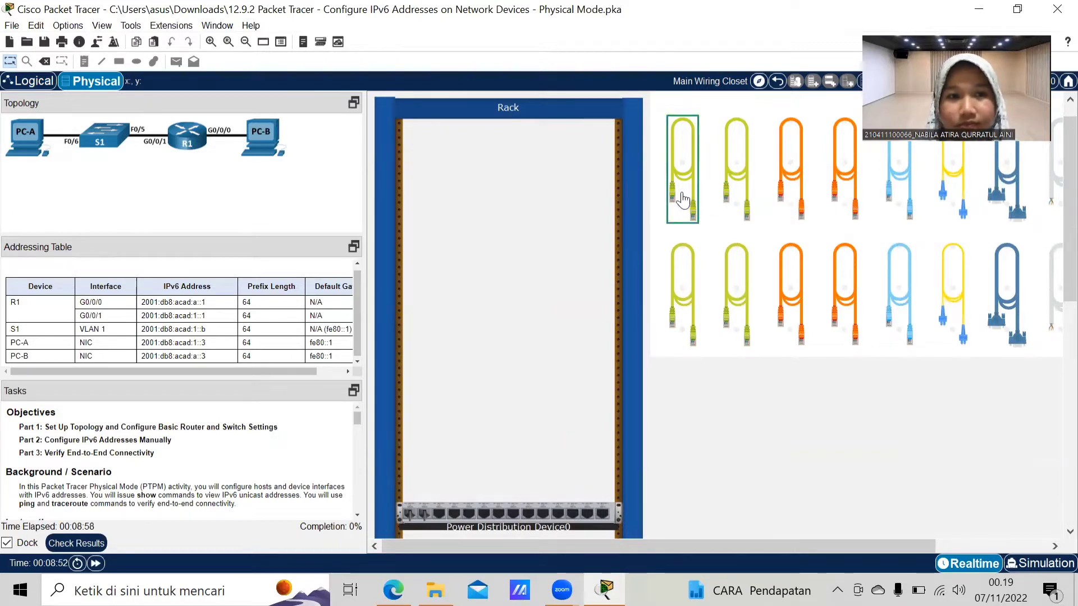
scroll(683, 201, down, 5)
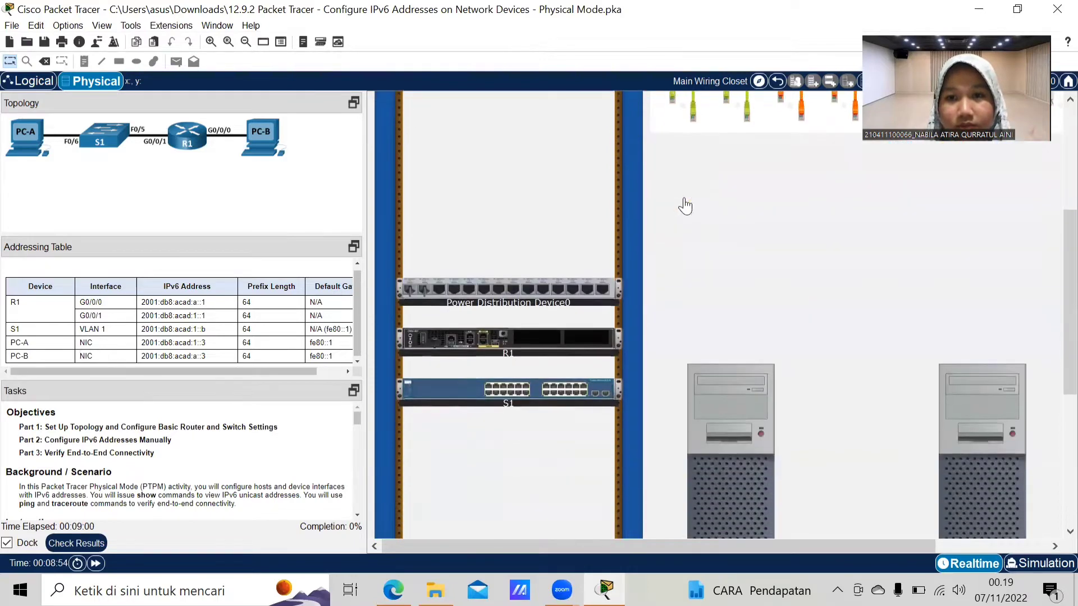
scroll(508, 331, down, 3)
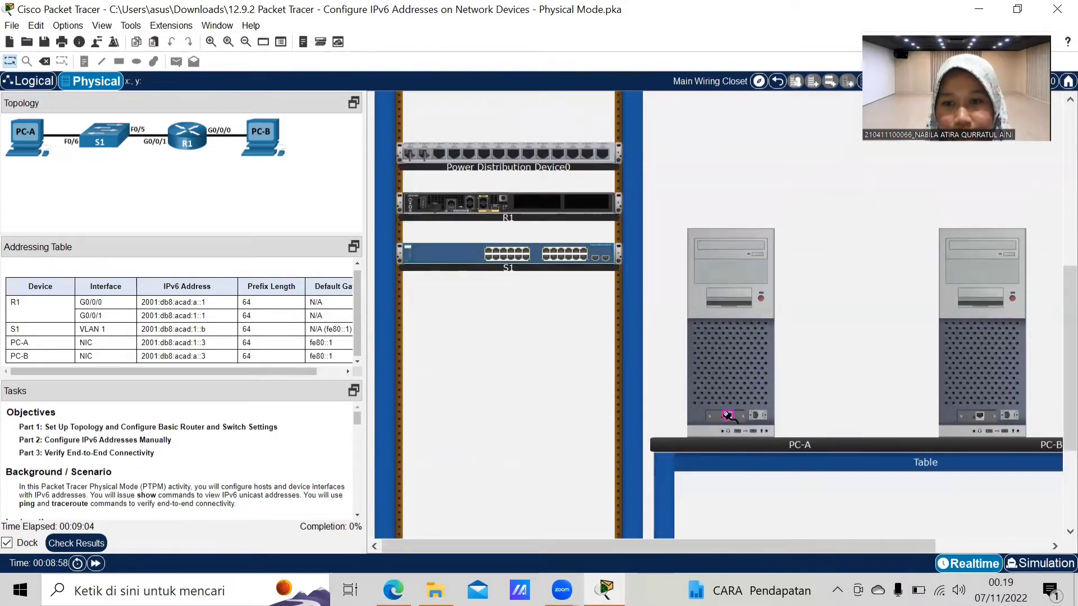
click(729, 415)
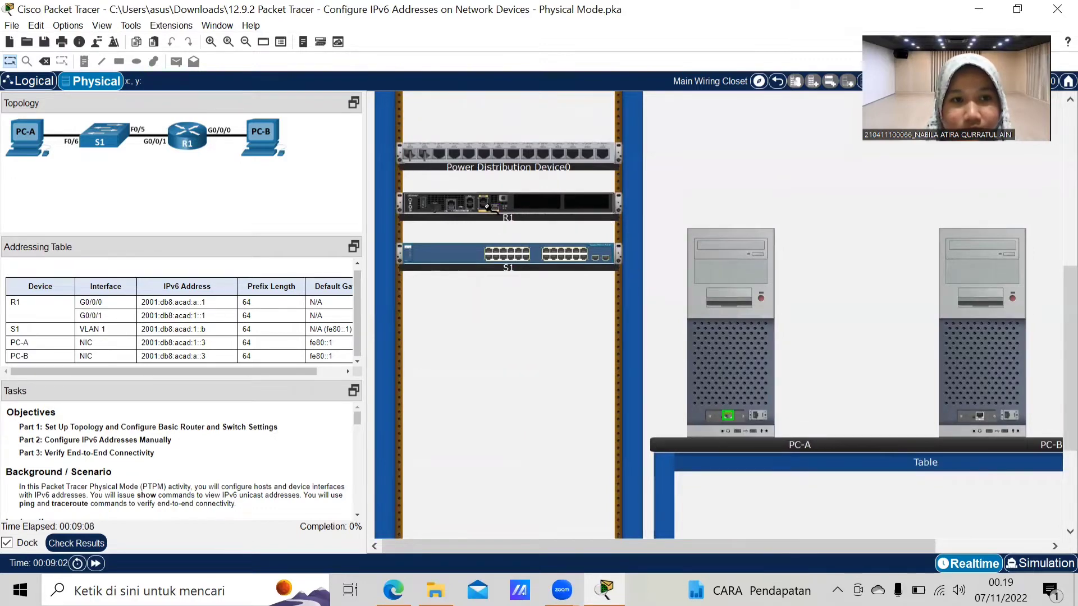
click(503, 259)
- Connect GigabitEthernet0/0/1 on router R1 to port F0/5 on switch S1 with another green straight-through cable
scroll(842, 220, up, 5)
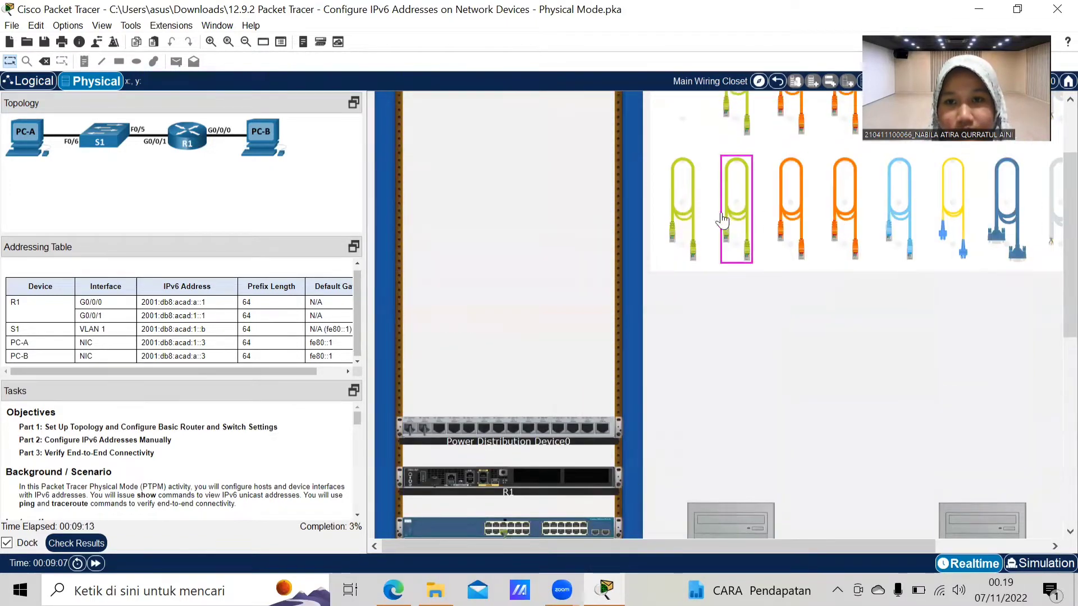
click(685, 220)
scroll(769, 349, down, 1)
scroll(769, 349, down, 5)
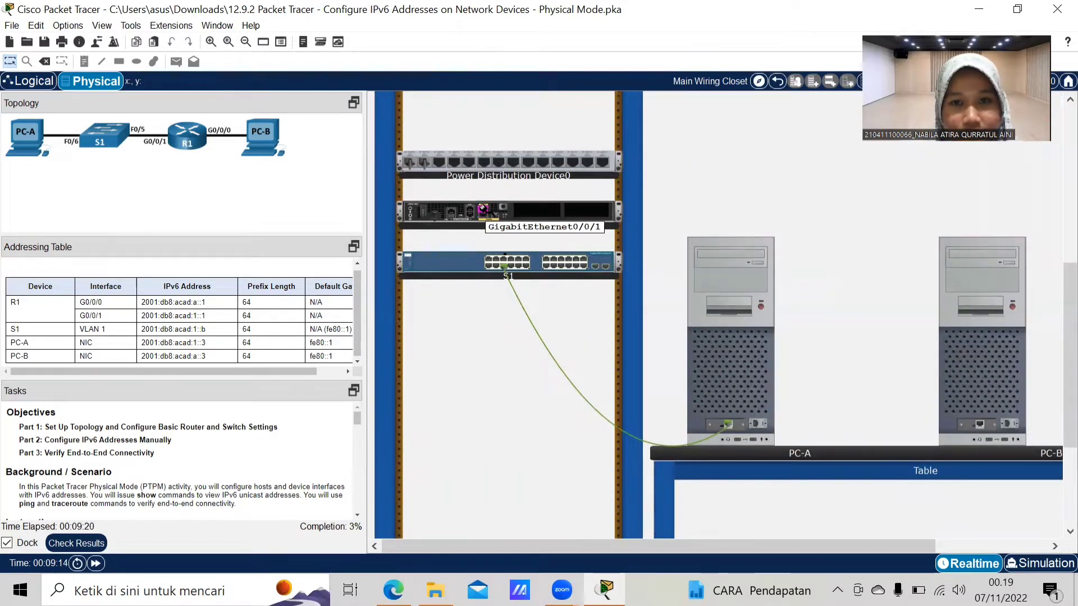
click(483, 209)
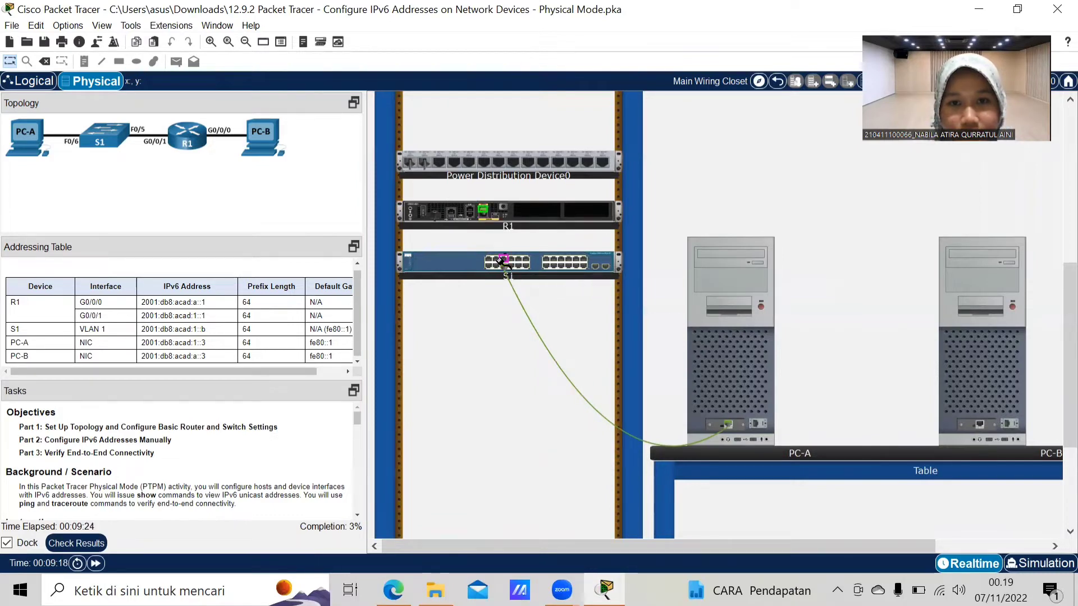
click(503, 260)
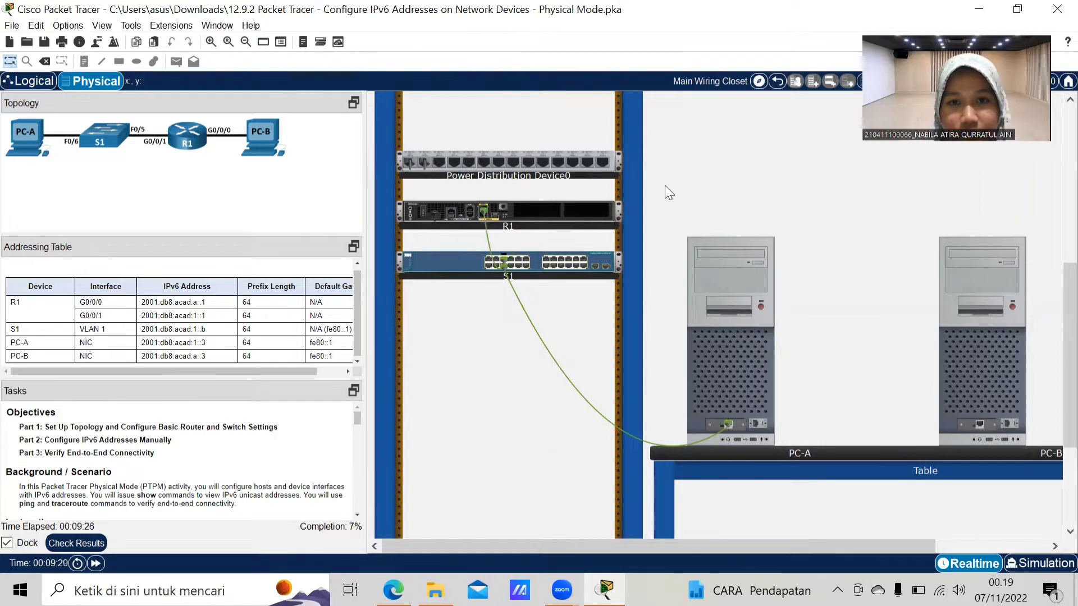
- Connect GigabitEthernet0/0/0 on router R1 to PC-B's Ethernet port with a green straight-through cable
scroll(664, 185, up, 3)
scroll(715, 355, down, 2)
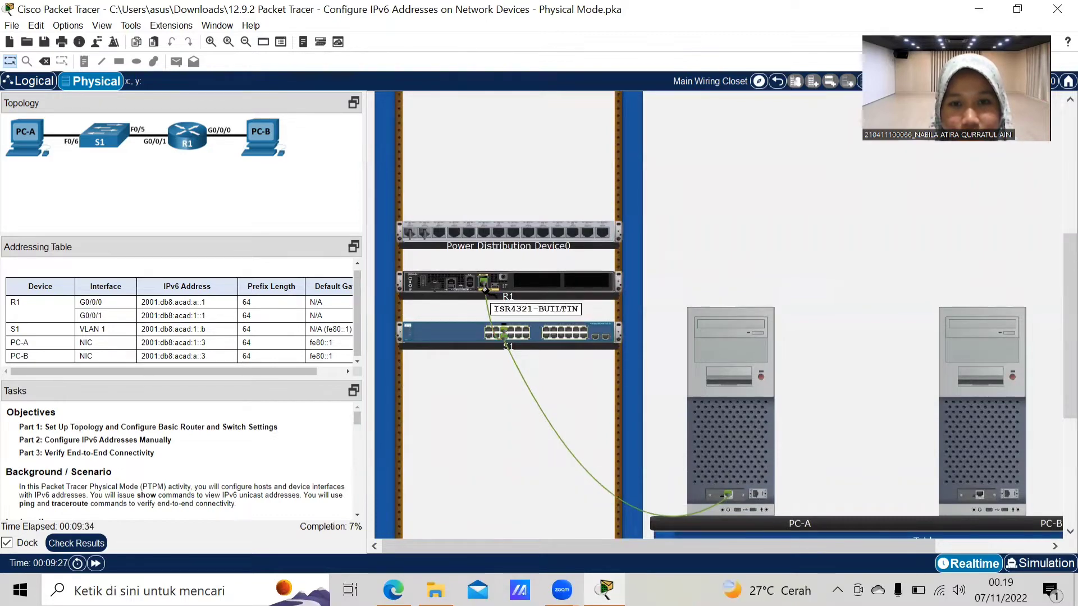
mouse_move(483, 287)
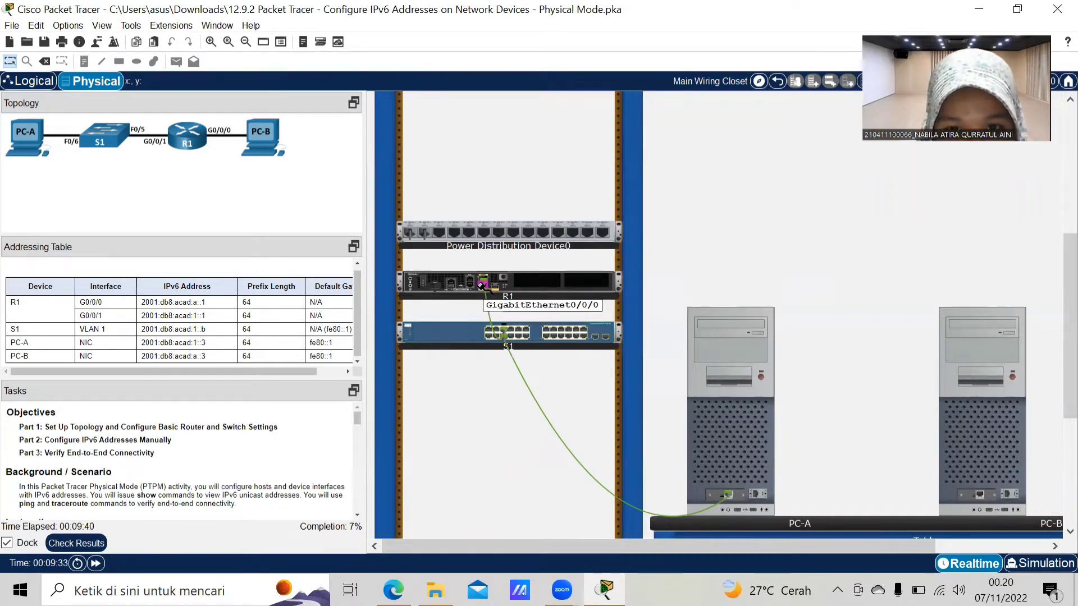
click(979, 494)
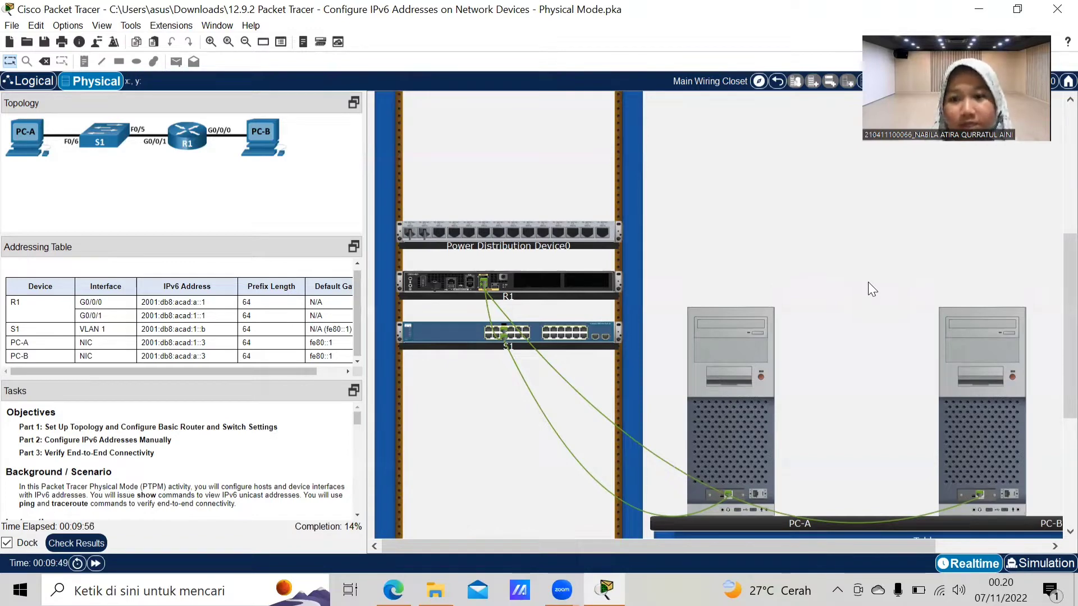
- Connect router R1's console port to PC-A's serial port with a light-blue console cable
scroll(867, 282, up, 5)
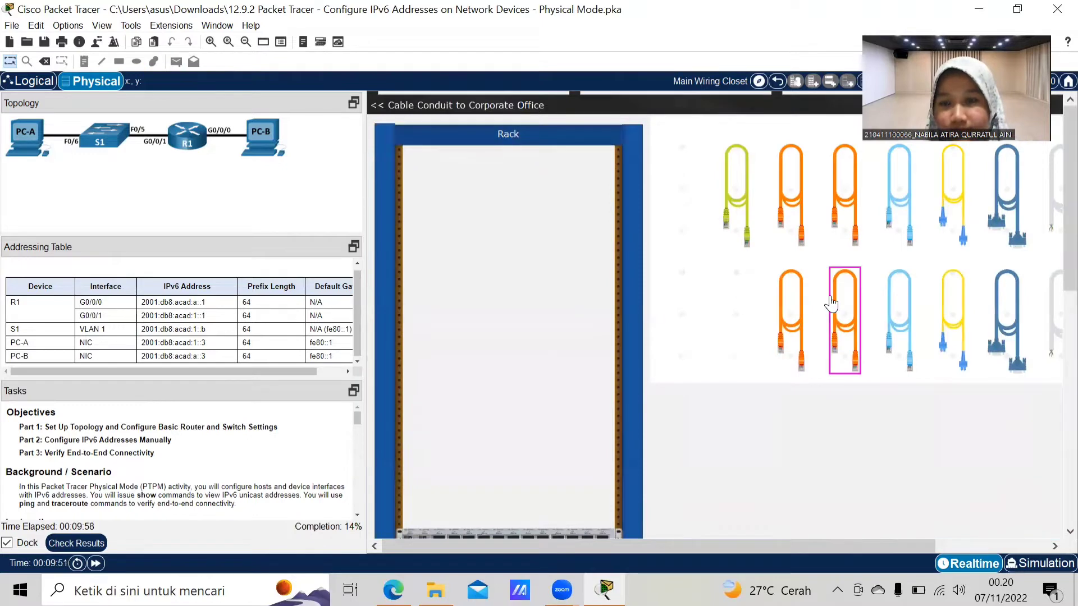
scroll(831, 303, right, 2)
scroll(831, 303, right, 2)
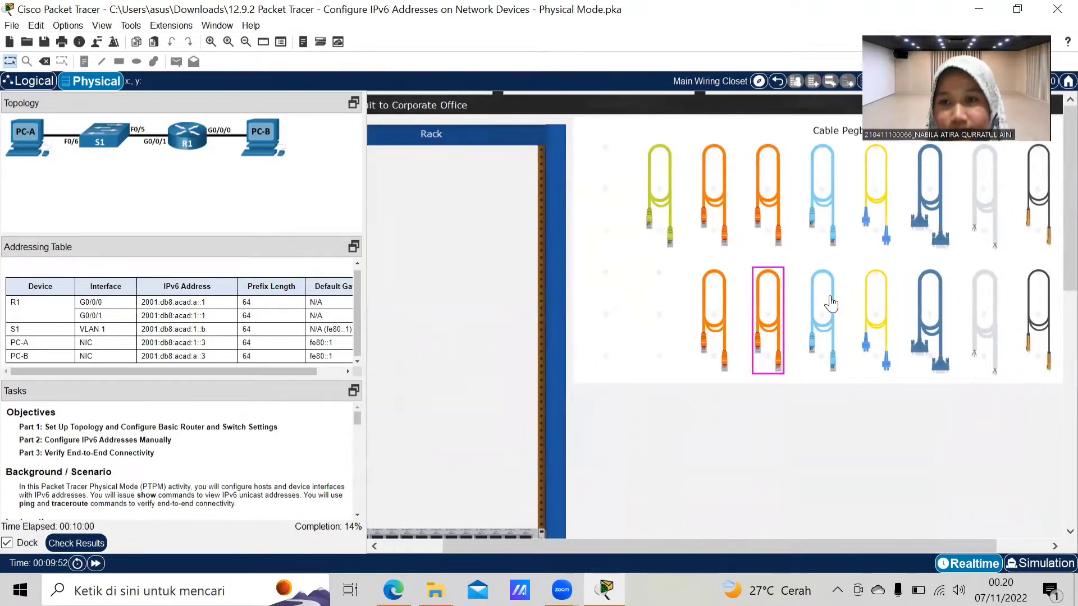
click(822, 202)
scroll(717, 455, down, 3)
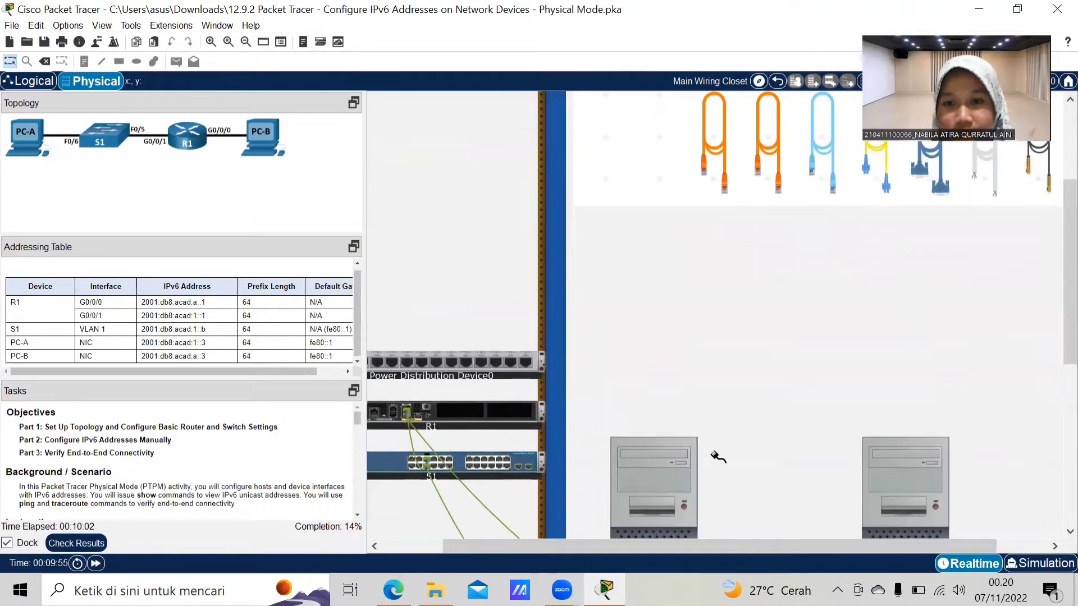
scroll(716, 453, down, 2)
scroll(674, 393, left, 2)
scroll(578, 281, down, 3)
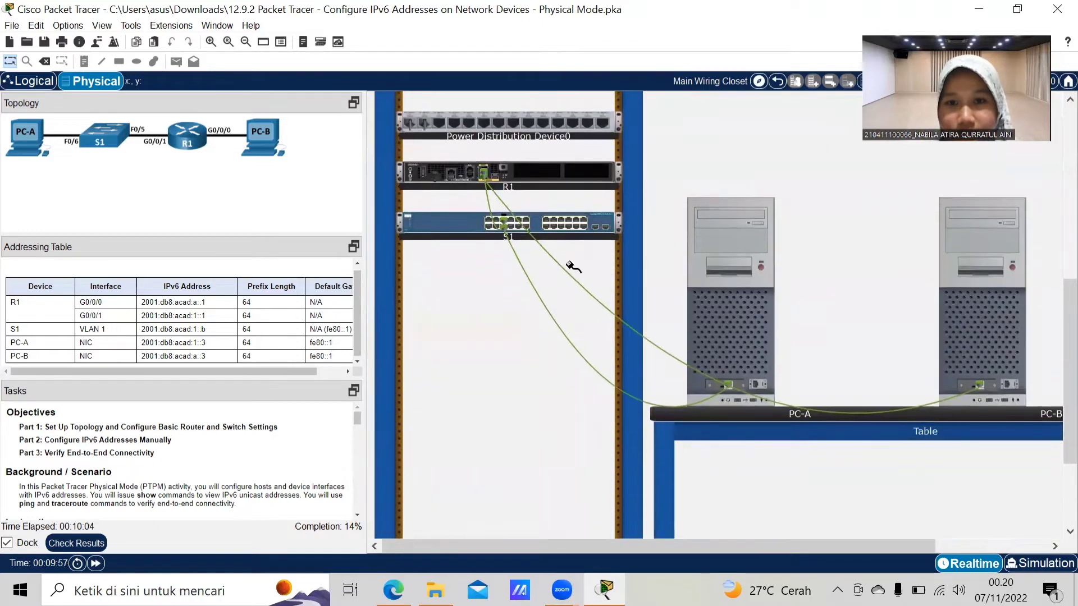
click(469, 174)
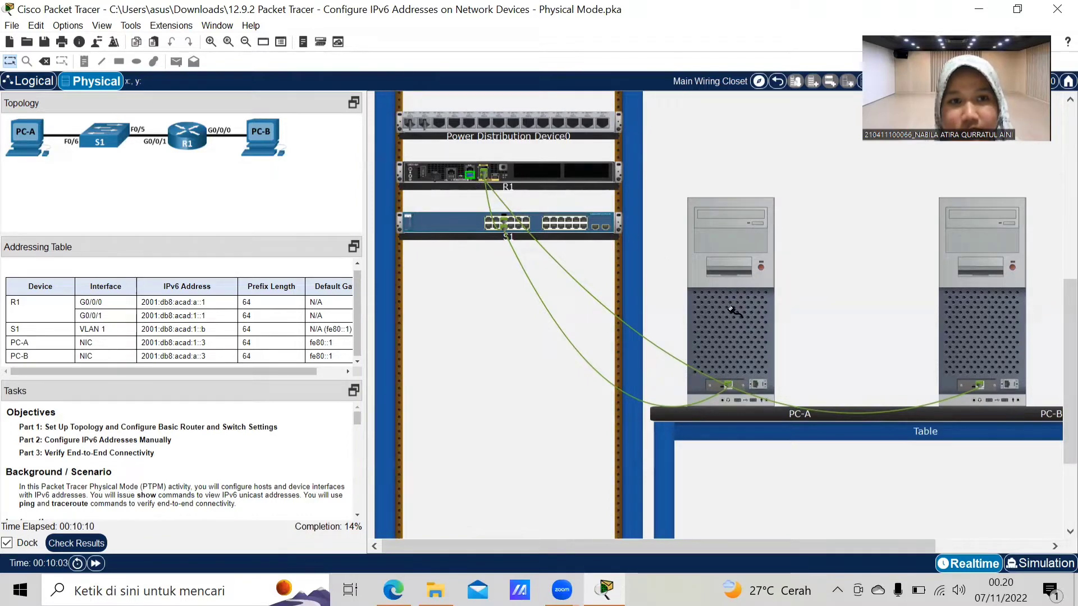
click(756, 384)
- Connect the console port on the rear of switch S1 to PC-B's serial port with the remaining light-blue console cable
scroll(701, 183, up, 5)
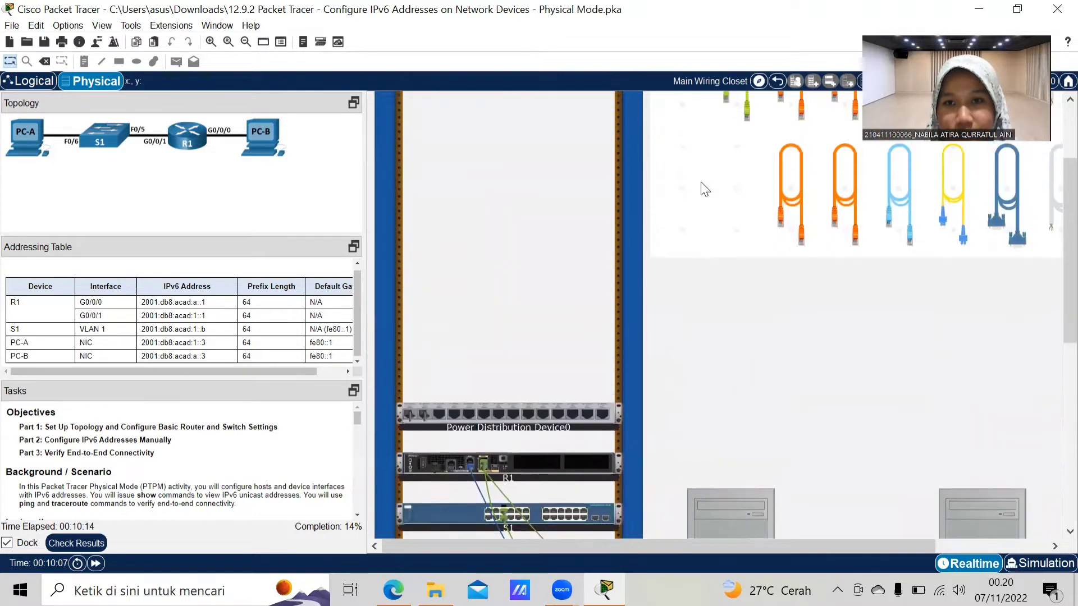
scroll(703, 185, up, 5)
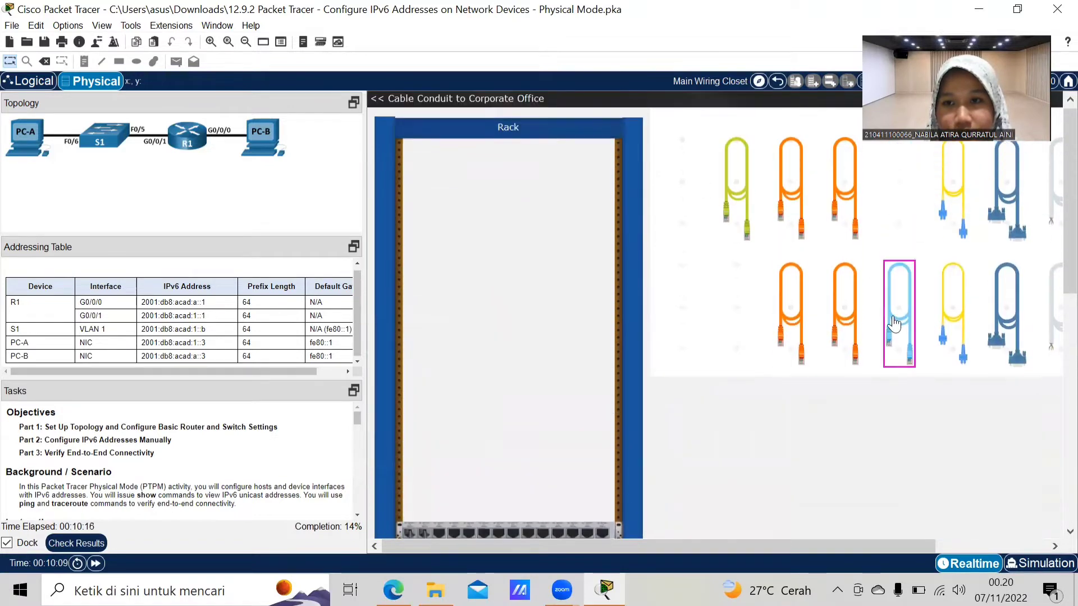
click(894, 324)
scroll(784, 454, down, 10)
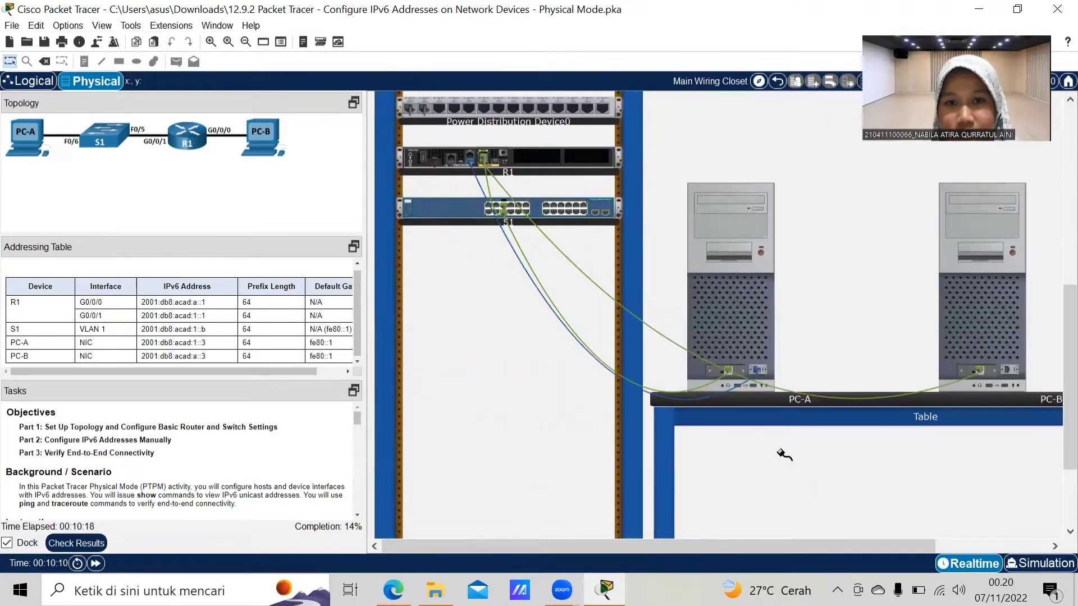
right_click(593, 208)
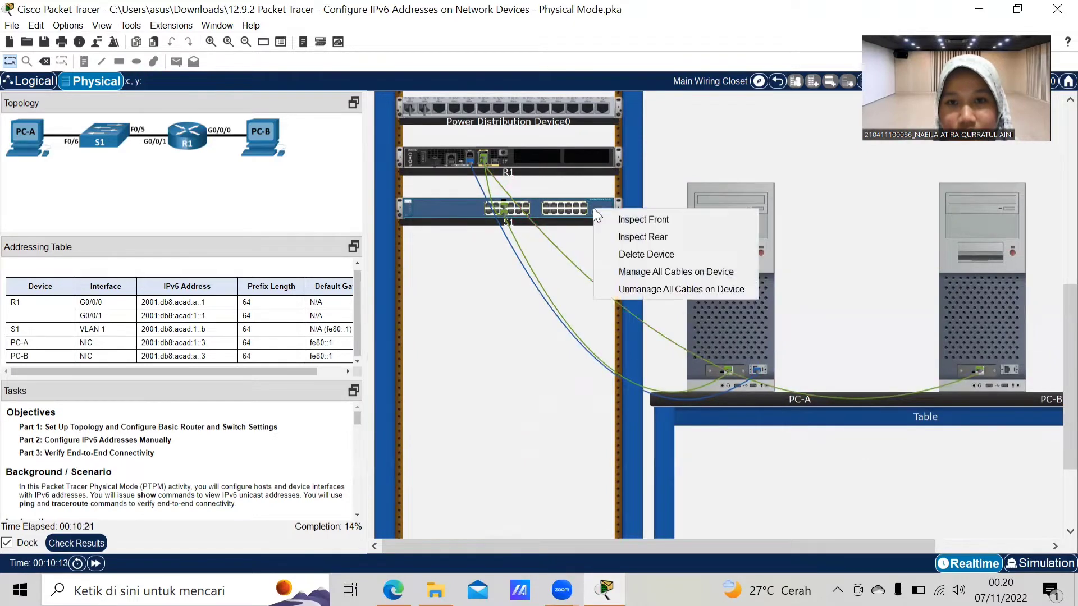
click(620, 236)
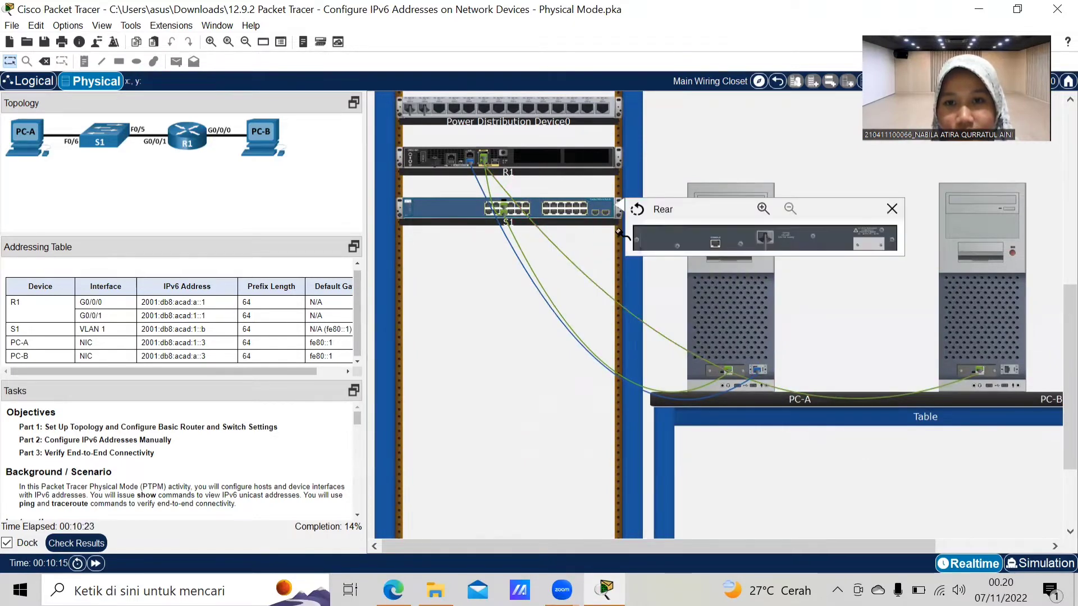
click(714, 244)
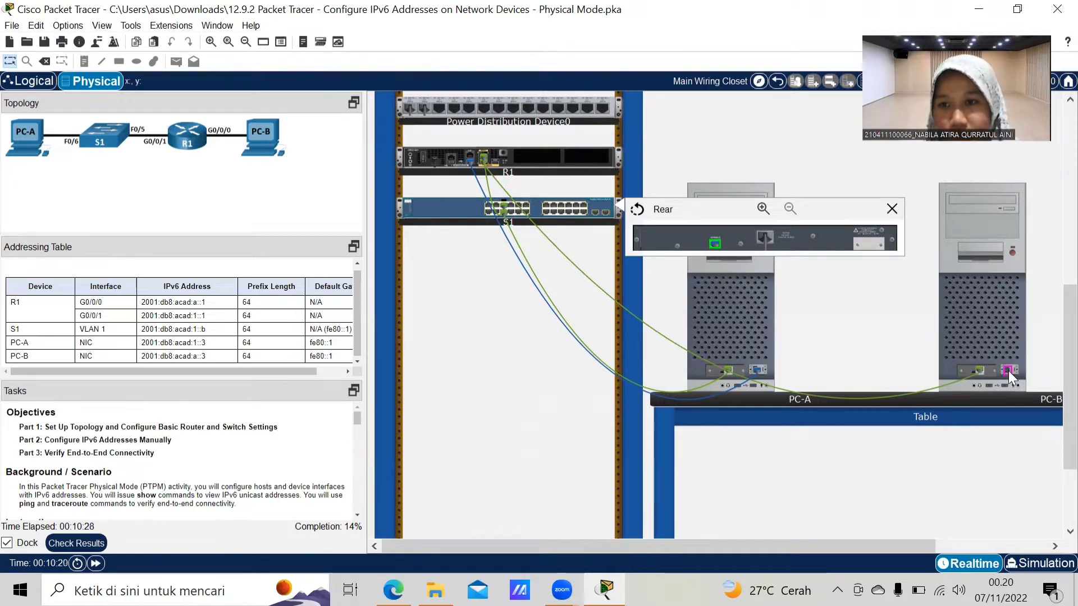
click(1008, 370)
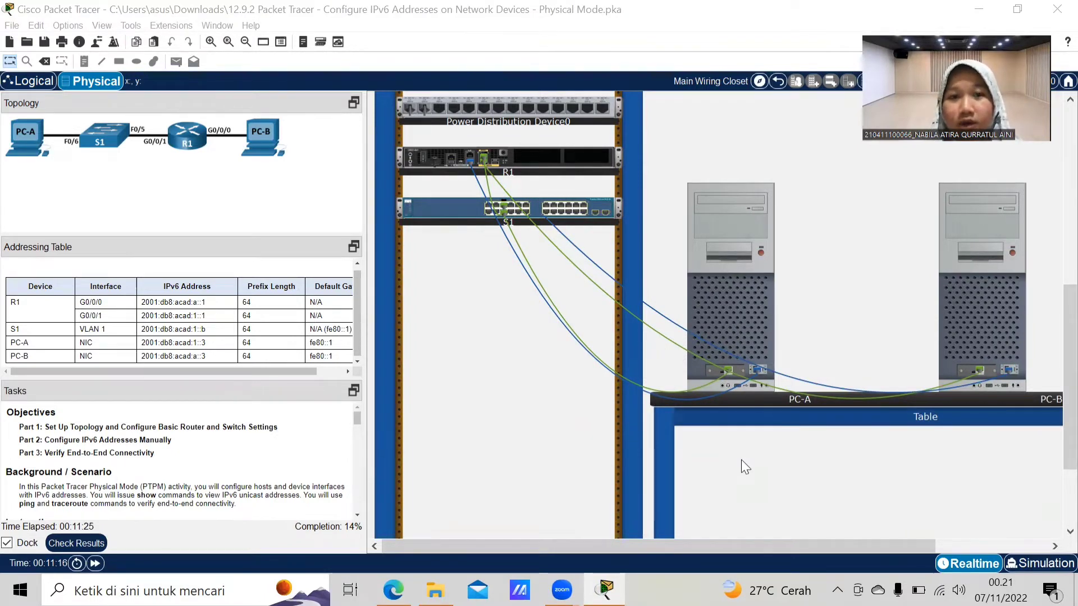
- Power on router R1, PC-A and PC-B
click(422, 156)
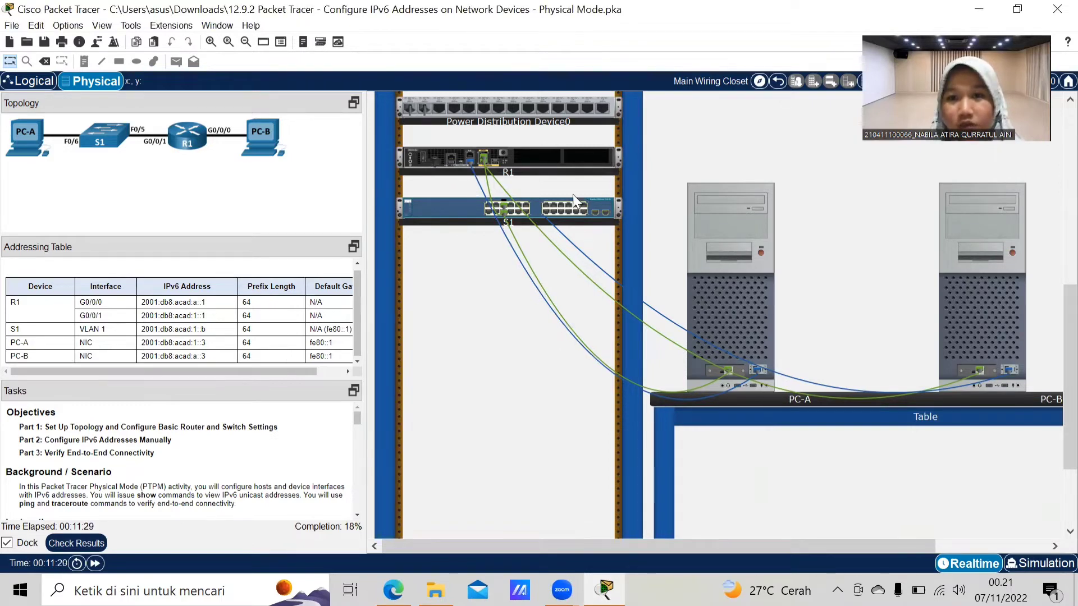
click(758, 248)
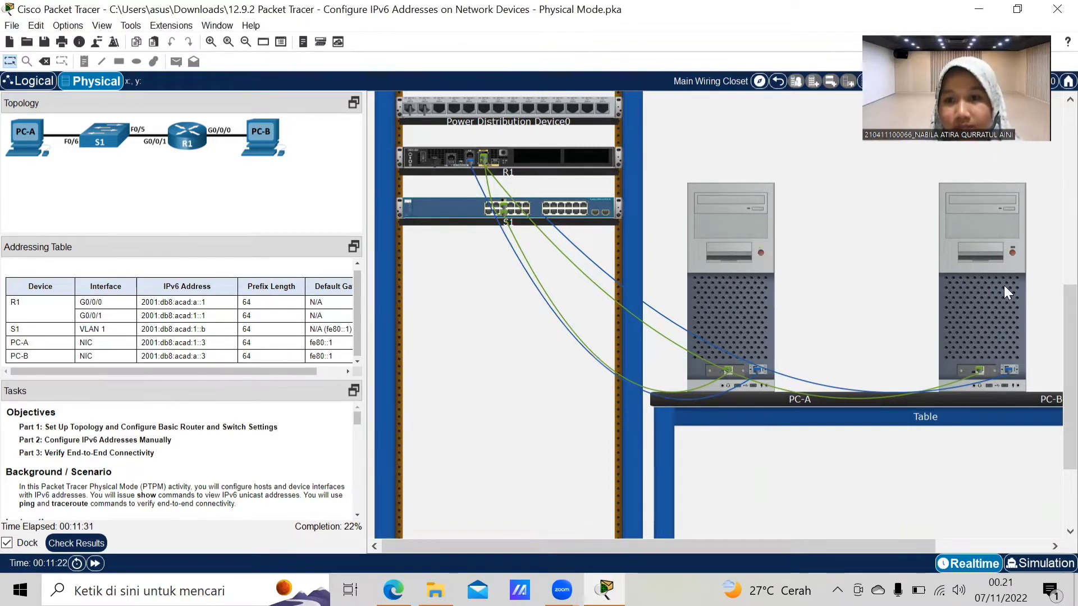
click(1011, 251)
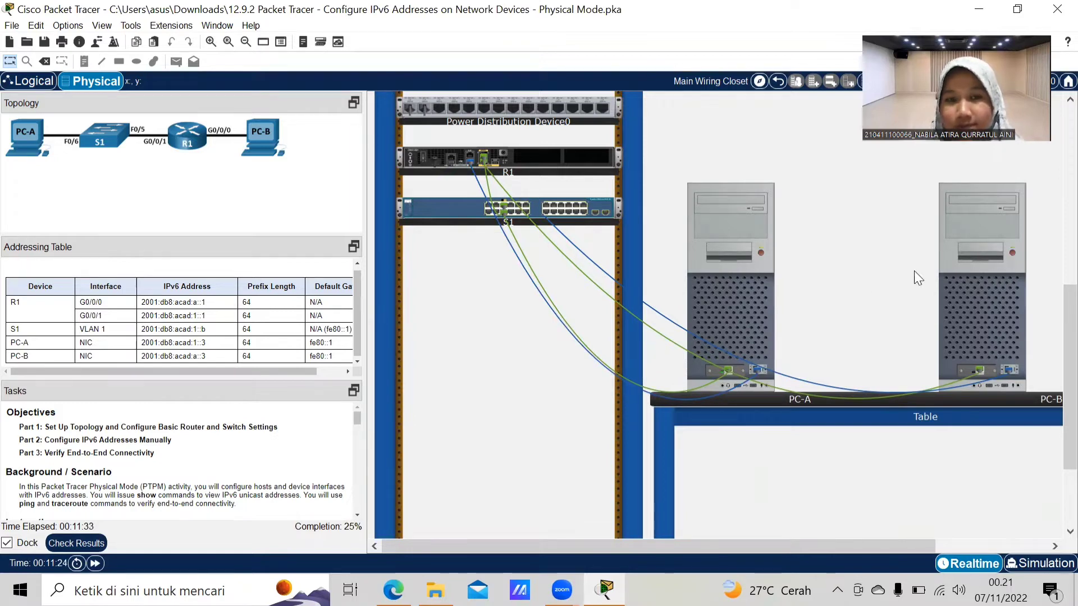
- Check the router task in the browser document and open R1's console from PC-A's terminal with default port settings, declining the initial configuration dialog
key(alt+Tab)
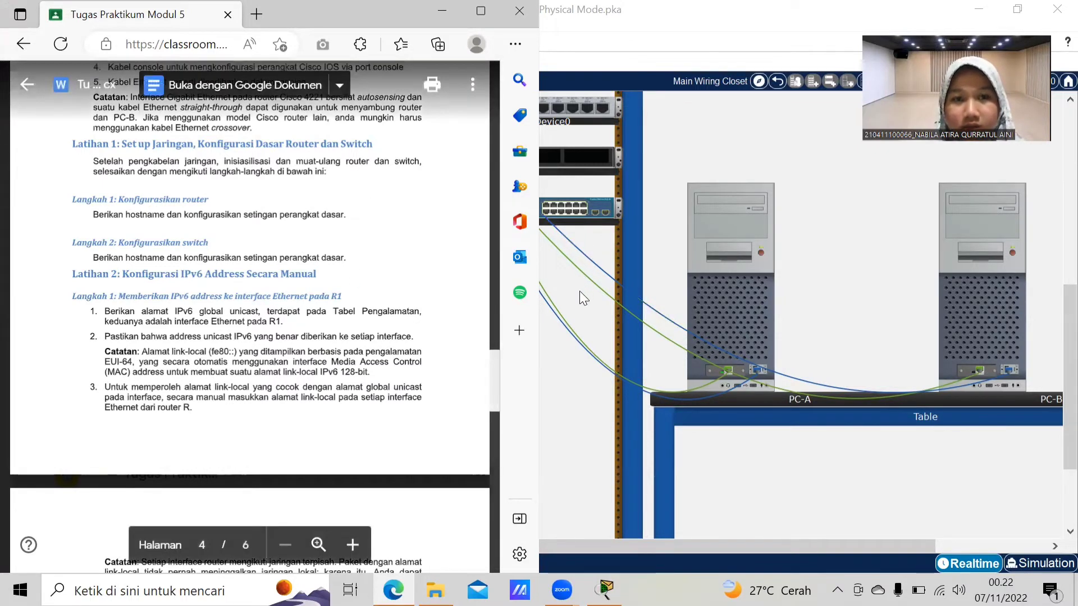
click(737, 270)
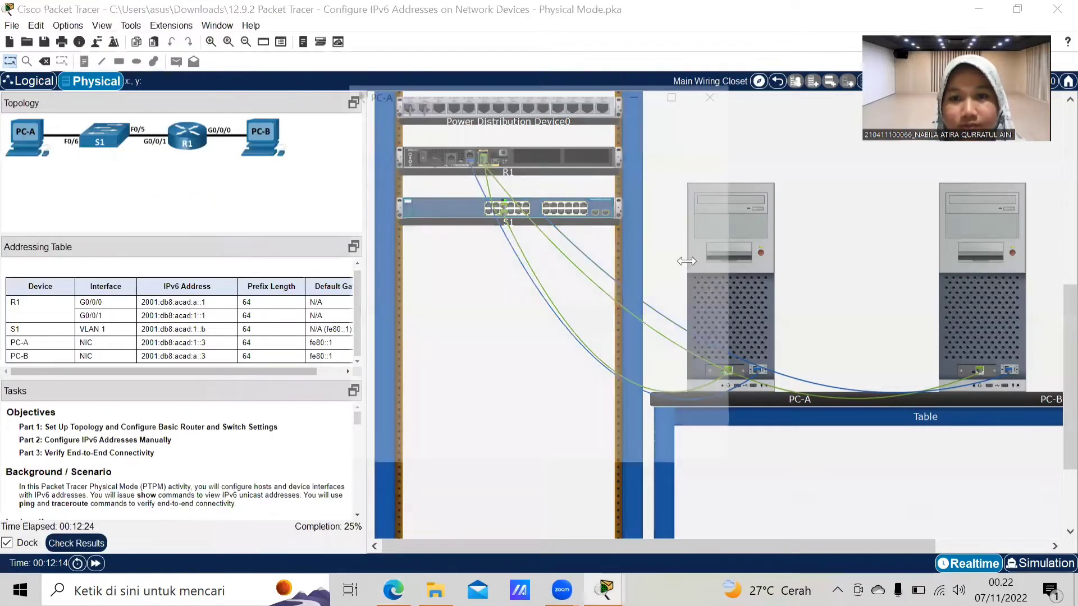
click(457, 118)
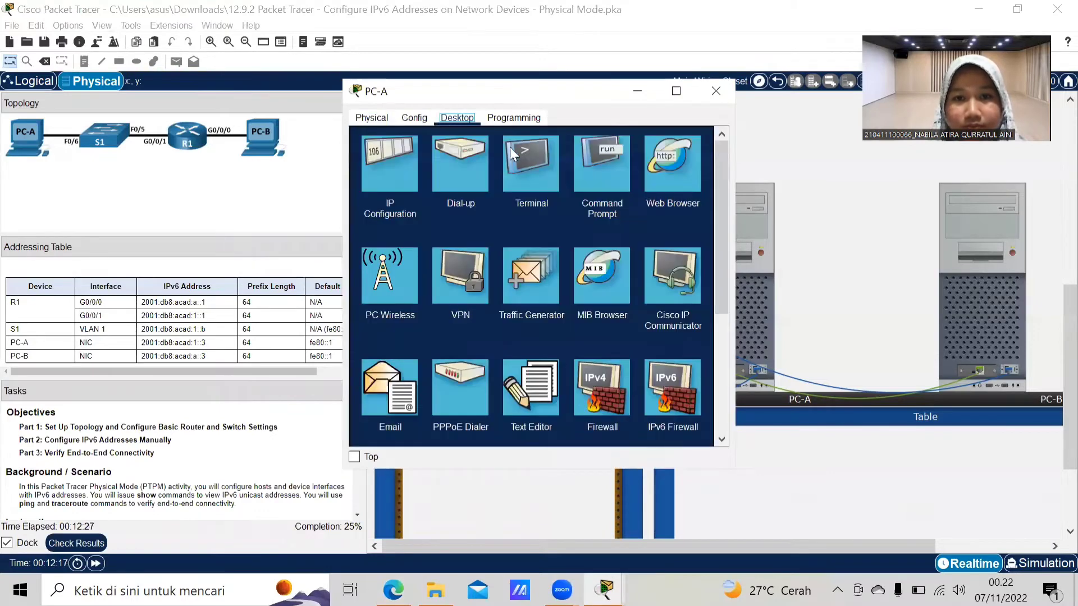
click(515, 159)
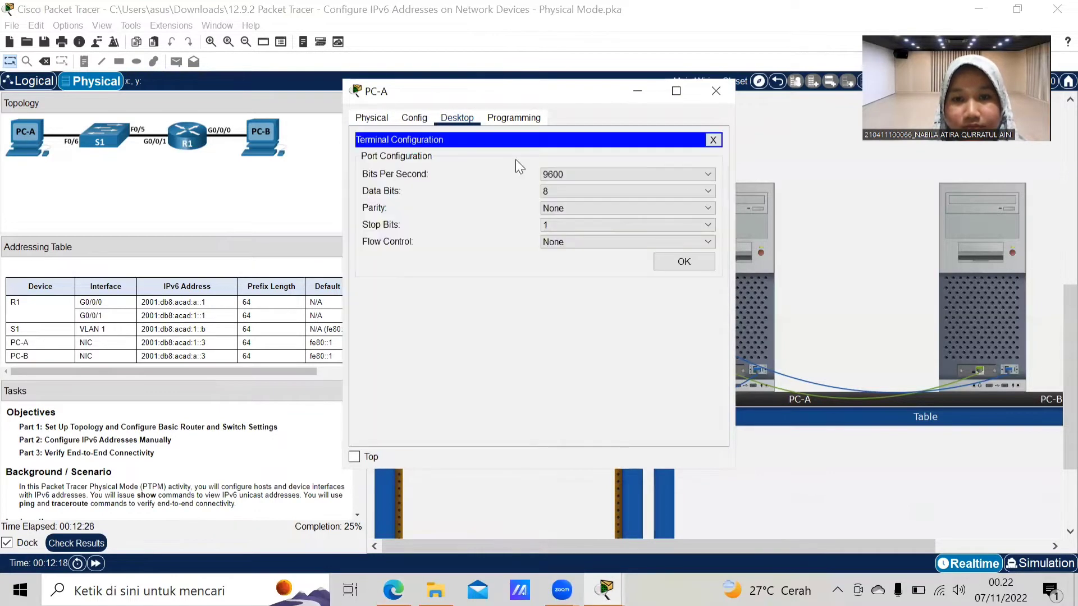
click(666, 265)
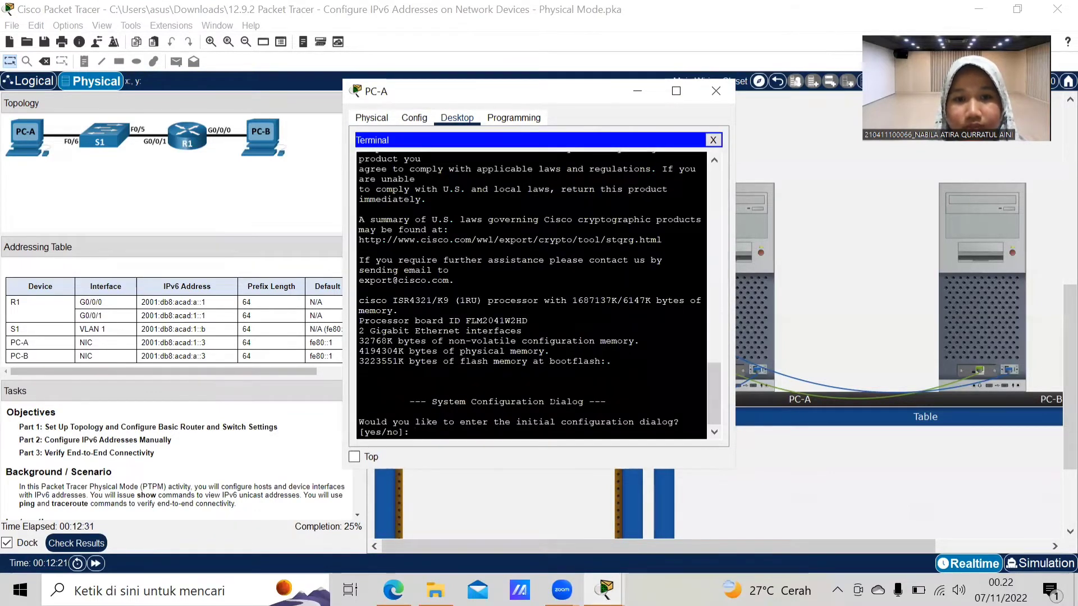
text(no)
key(Return)
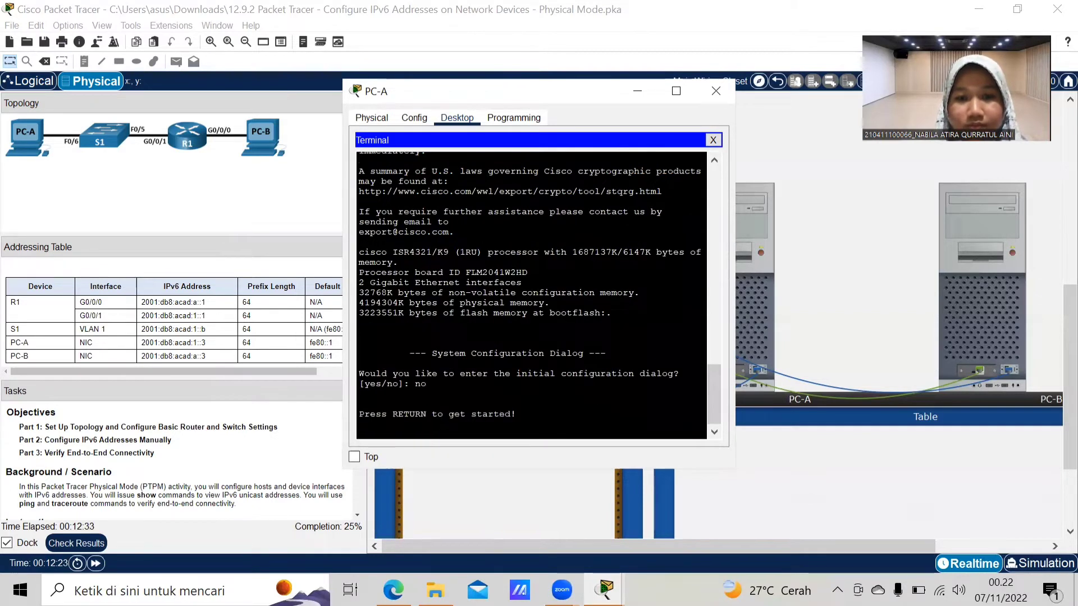
key(Return)
- Enter privileged and global configuration mode on the router and set its hostname to R1
text(enable)
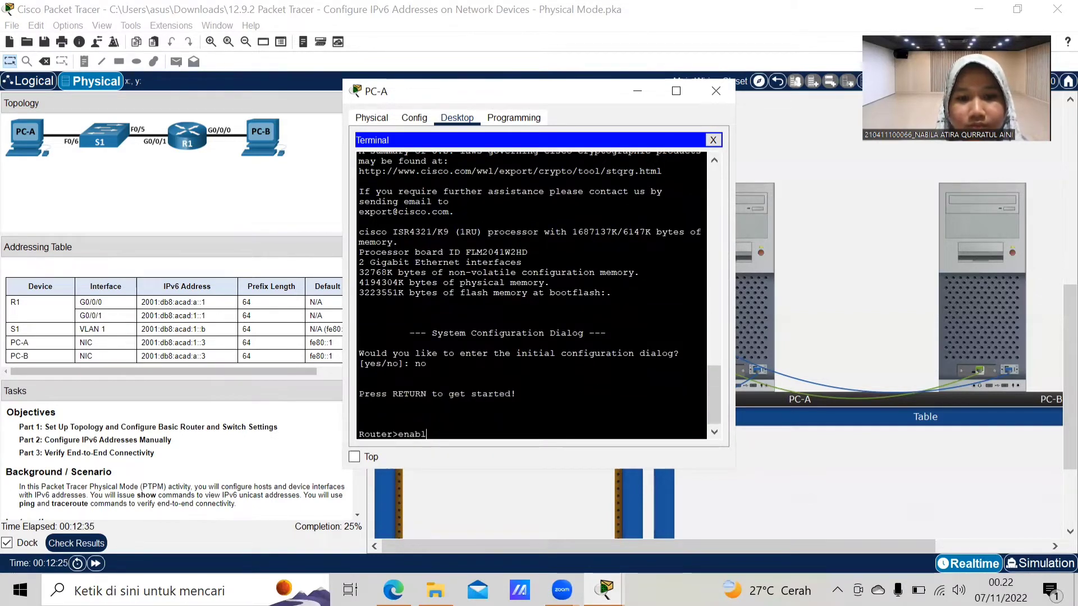
key(Return)
text(config t)
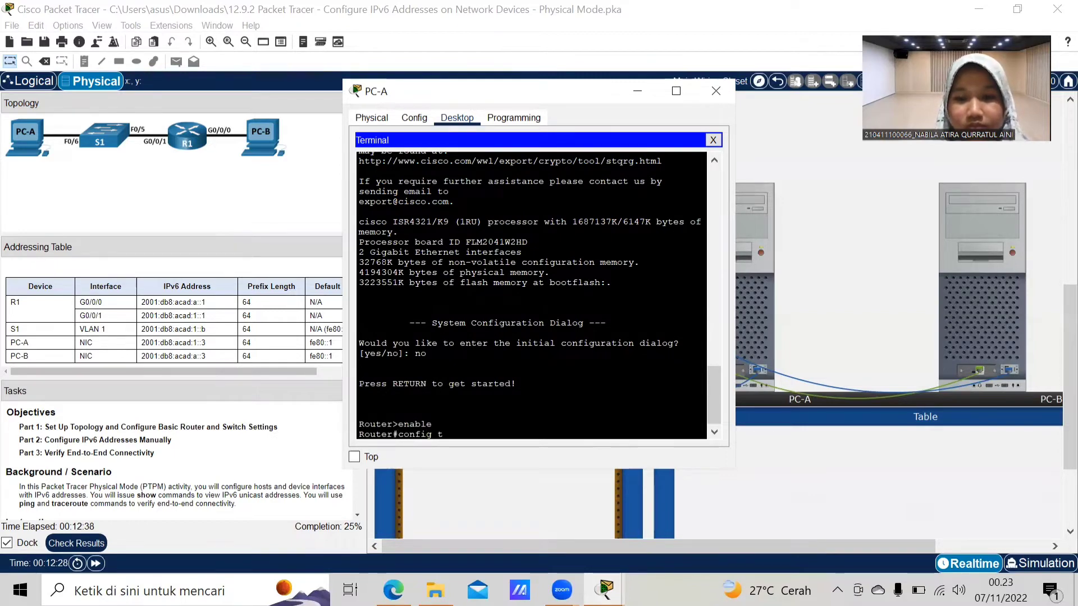
key(Return)
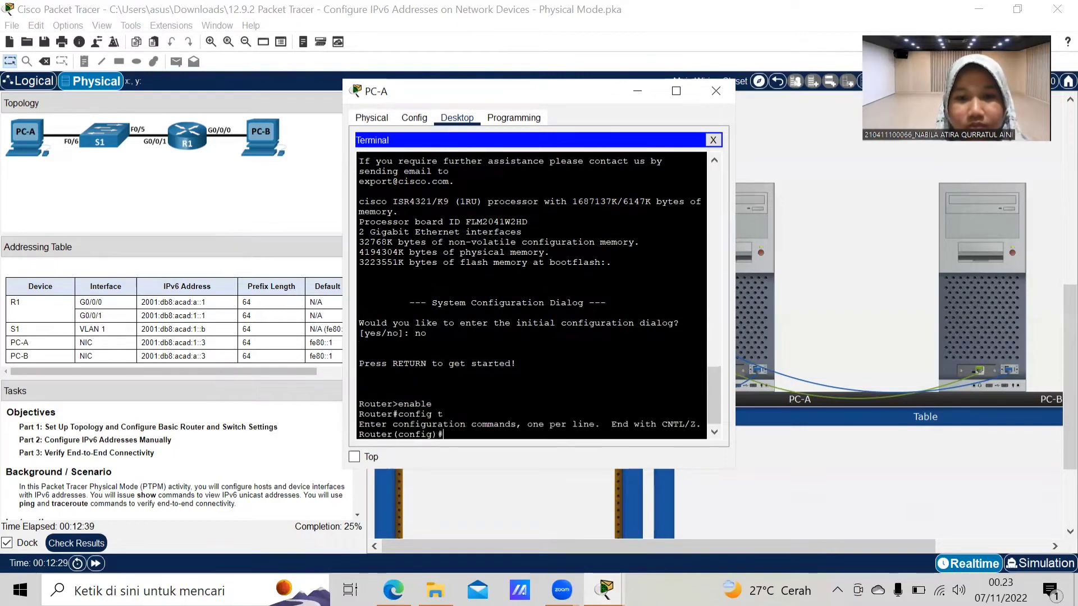
text(hostname )
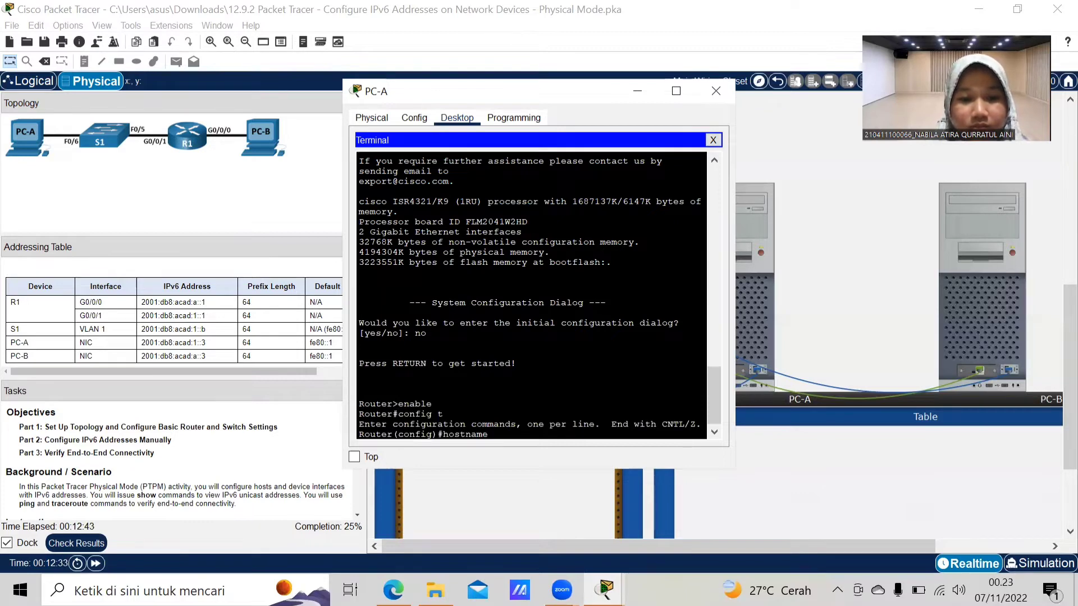
text(R1)
key(Return)
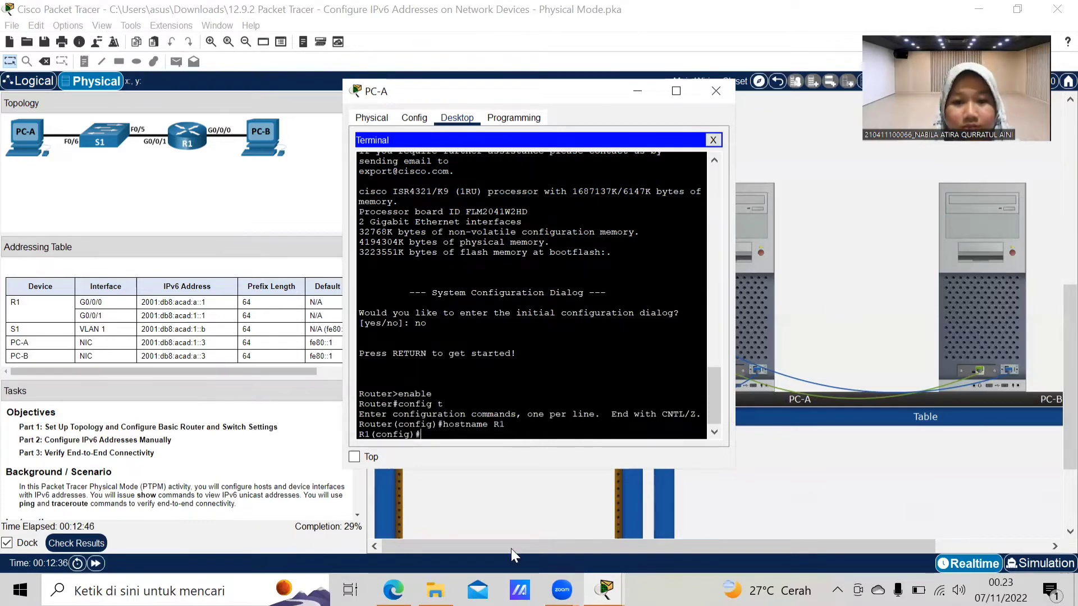
- Check the switch task in the browser document and open the switch's console from PC-B's terminal with the default port settings
mouse_move(394, 590)
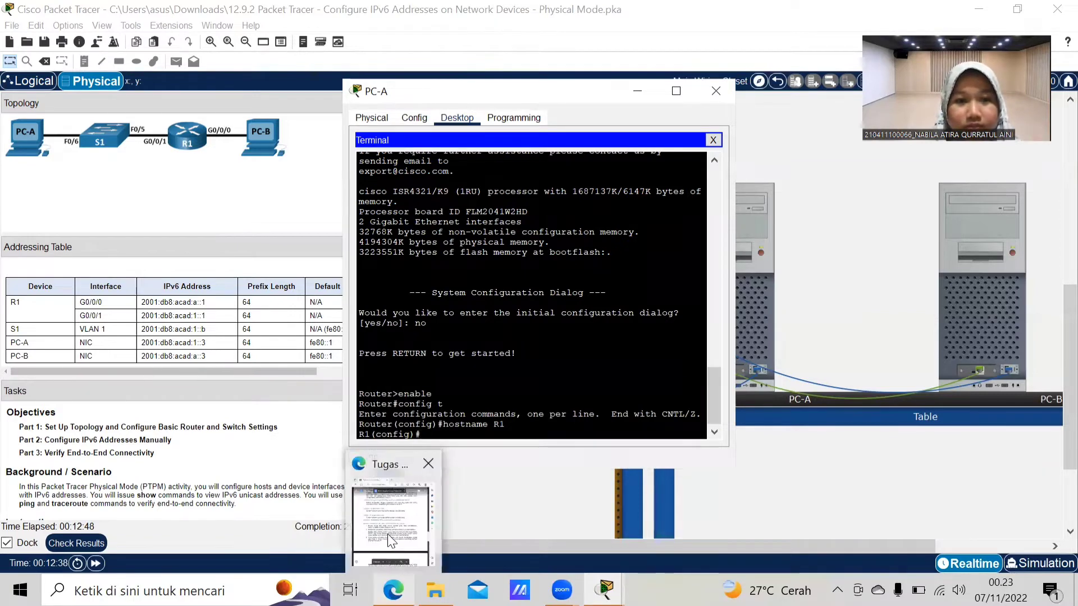
click(362, 471)
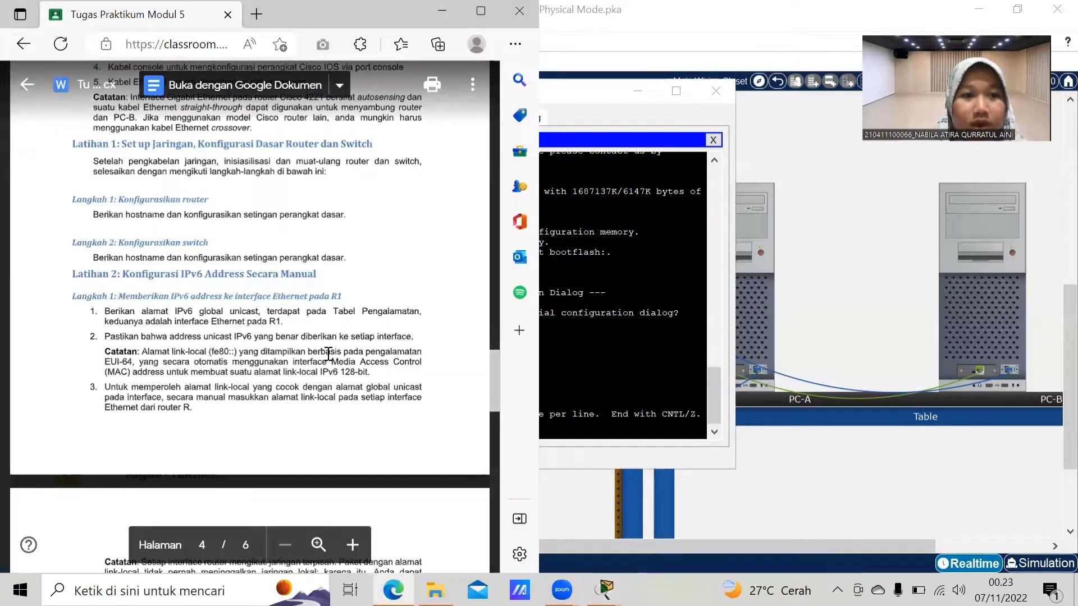
scroll(328, 354, down, 1)
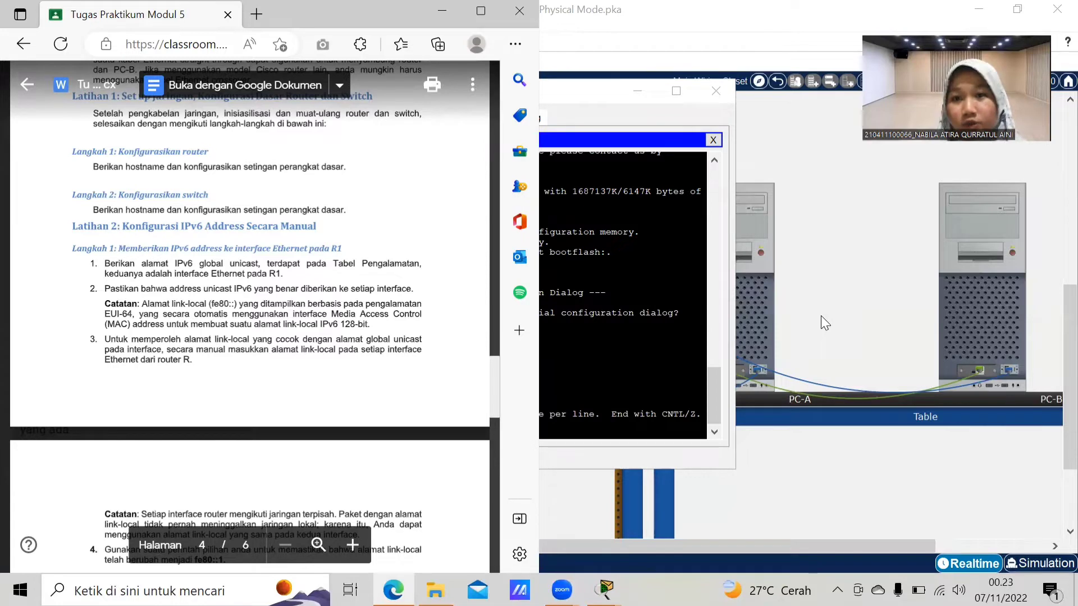
click(997, 293)
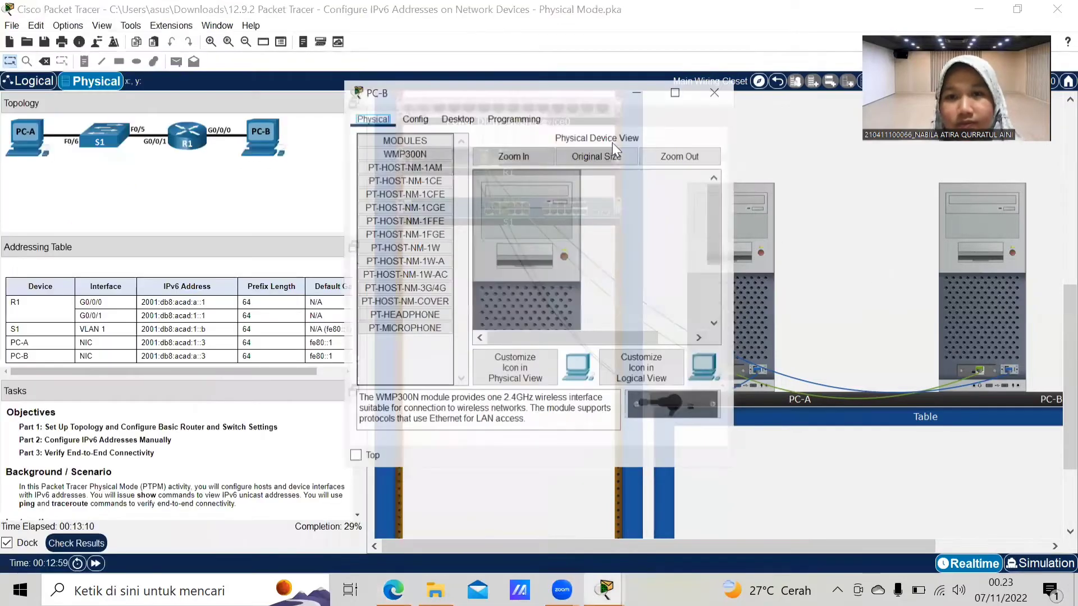
click(457, 119)
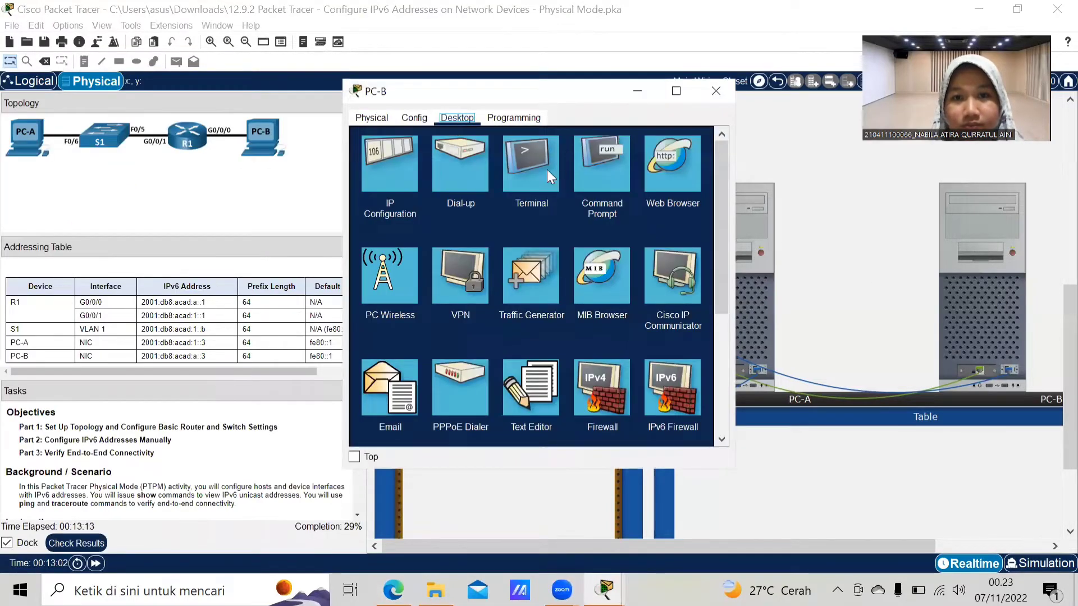
click(546, 170)
click(668, 258)
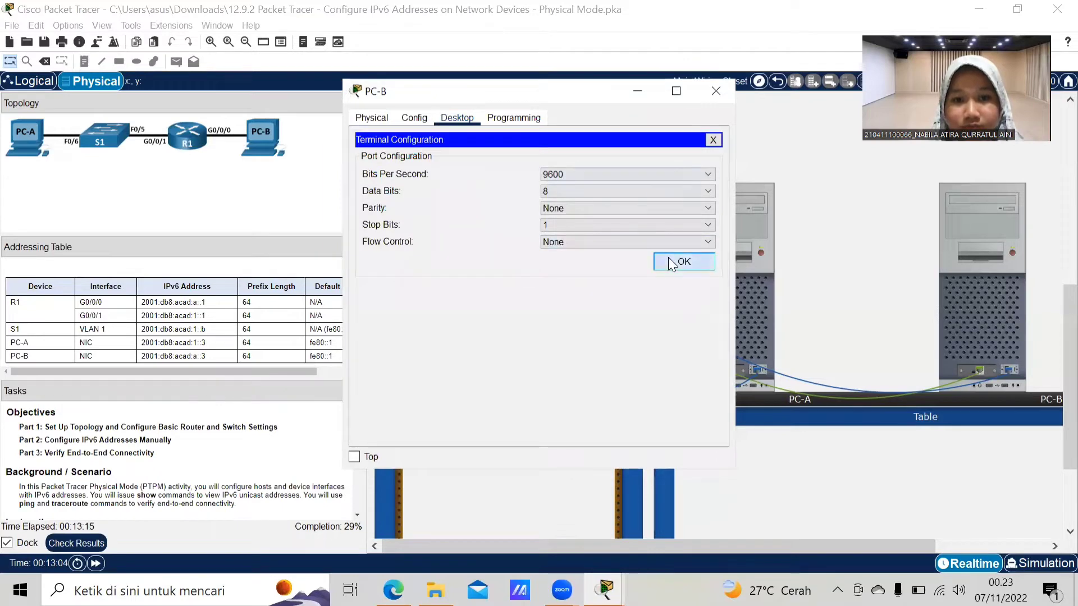
key(Return)
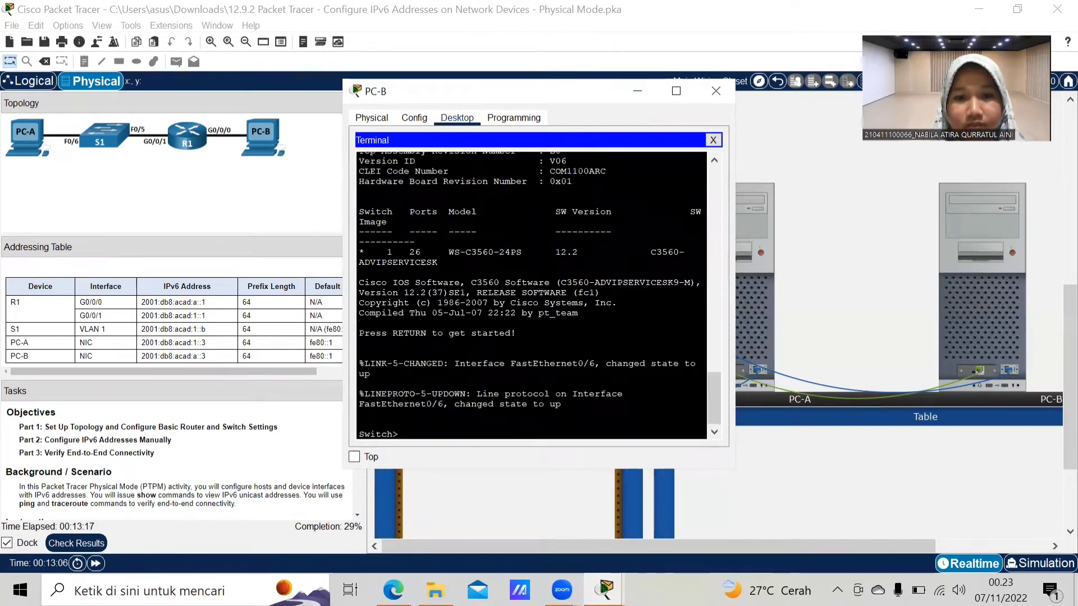
- Enter privileged and global configuration mode on the switch and set its hostname to S1
text(w)
key(BackSpace)
text(enabl)
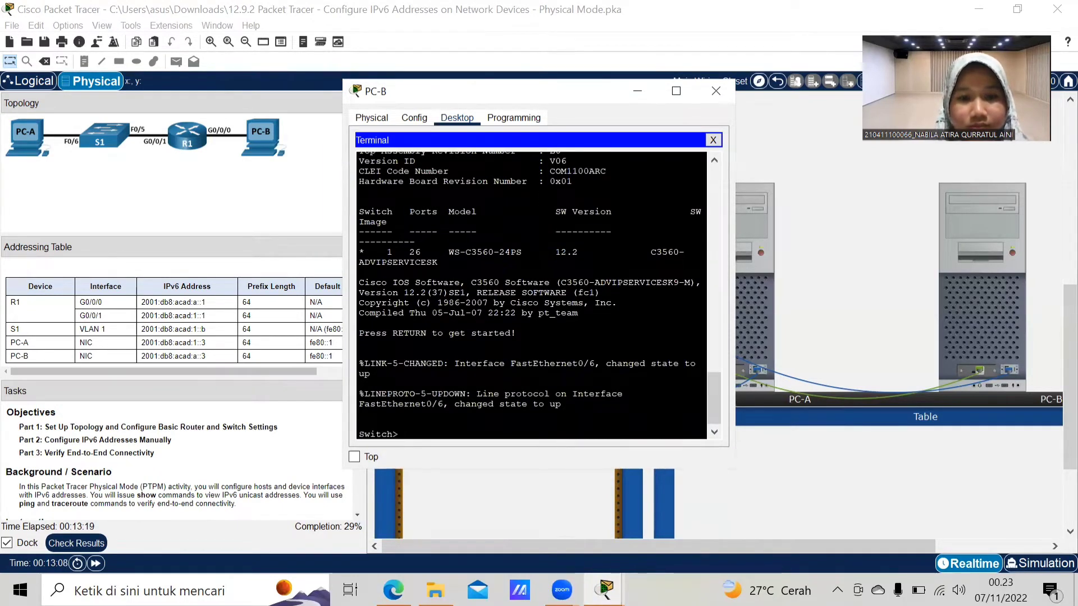
text(e)
key(Return)
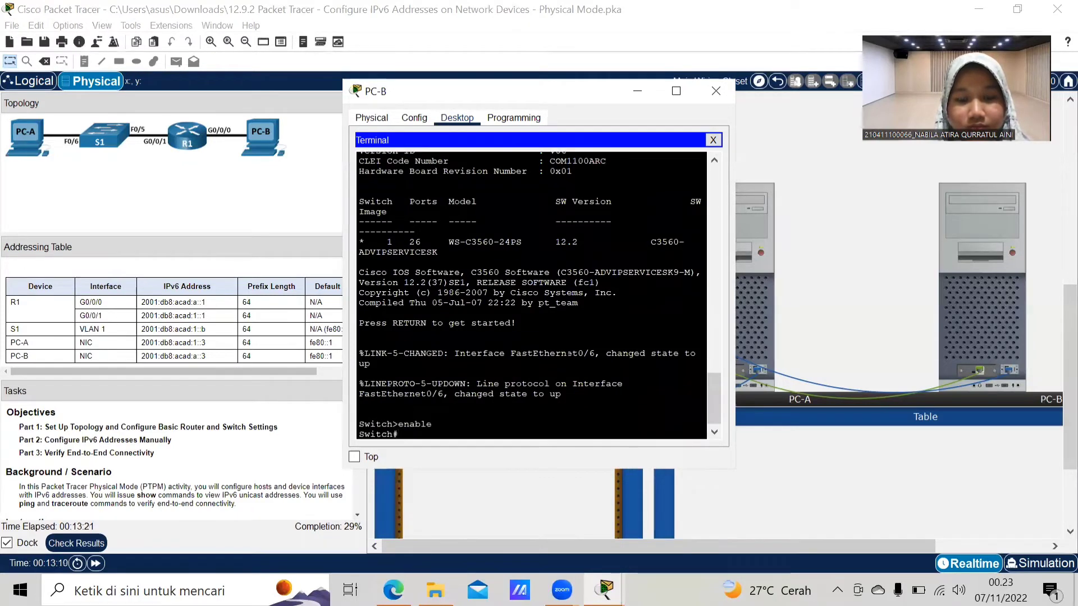
text(config t)
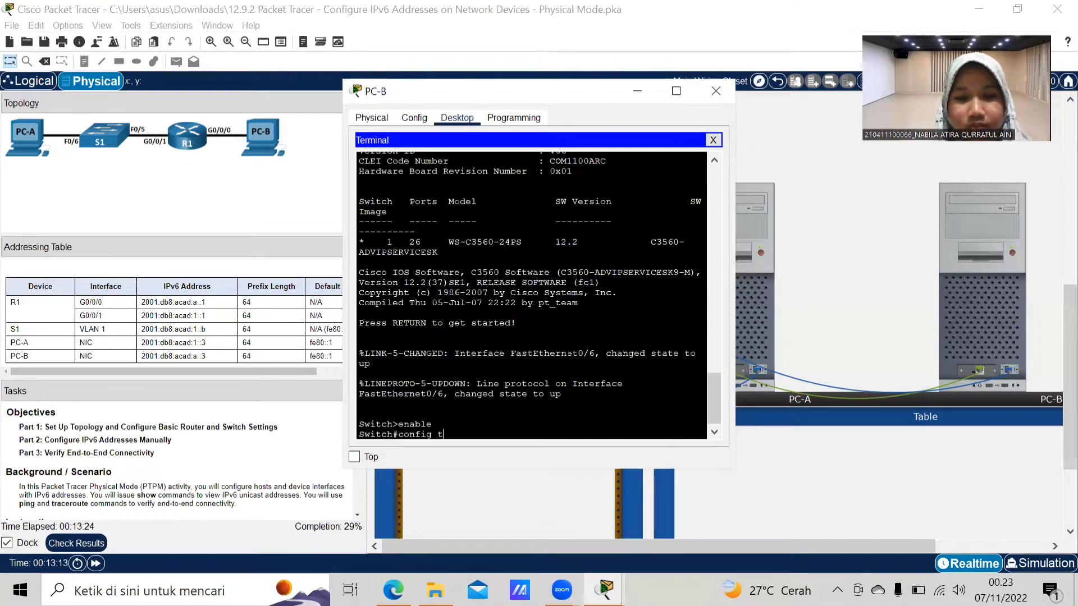
key(Return)
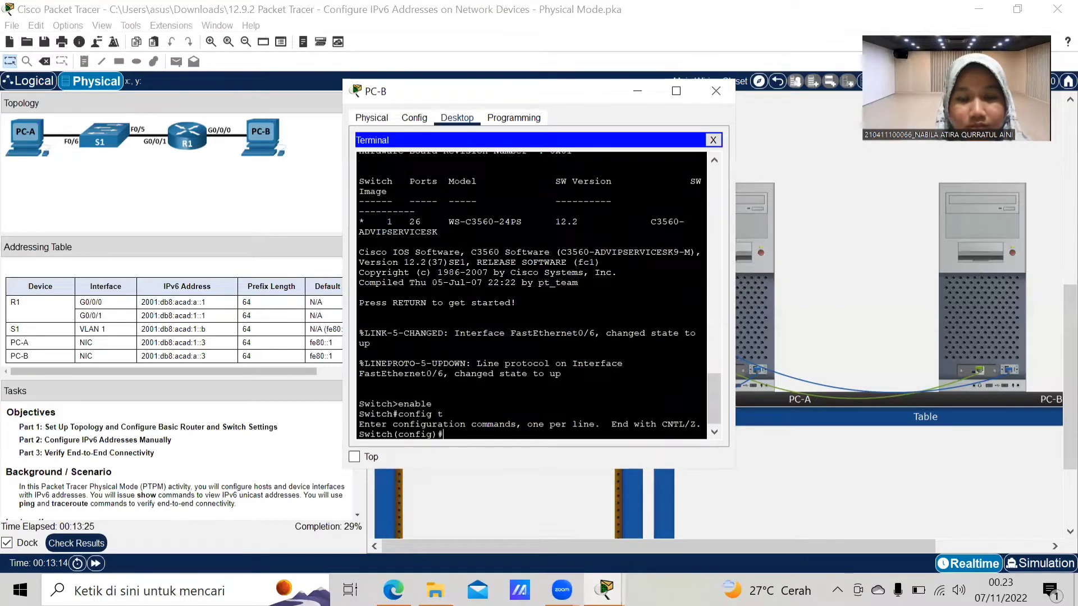
text(hostname )
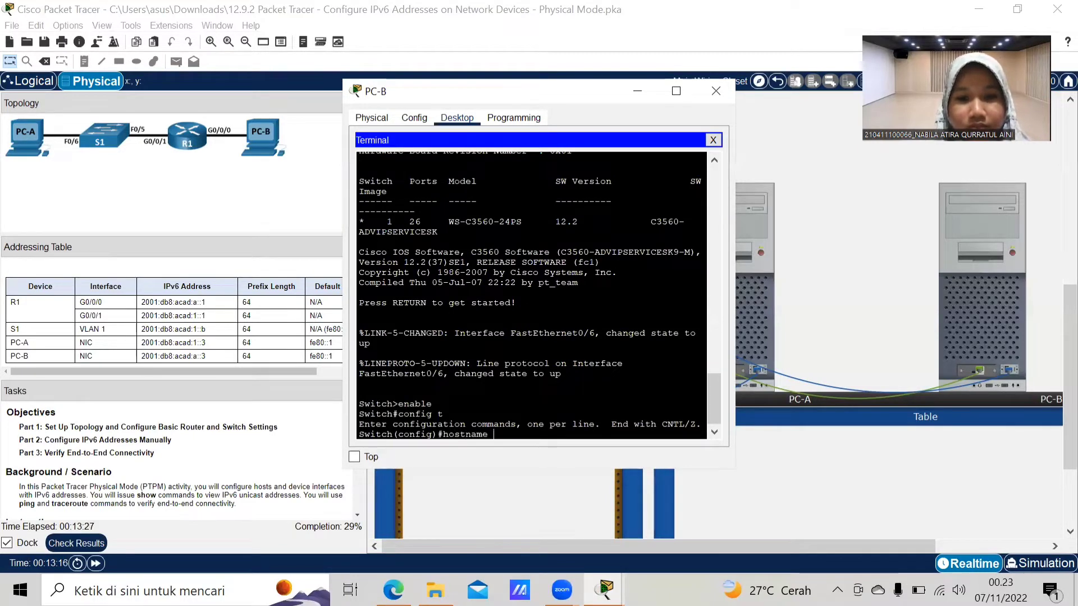
text(S1)
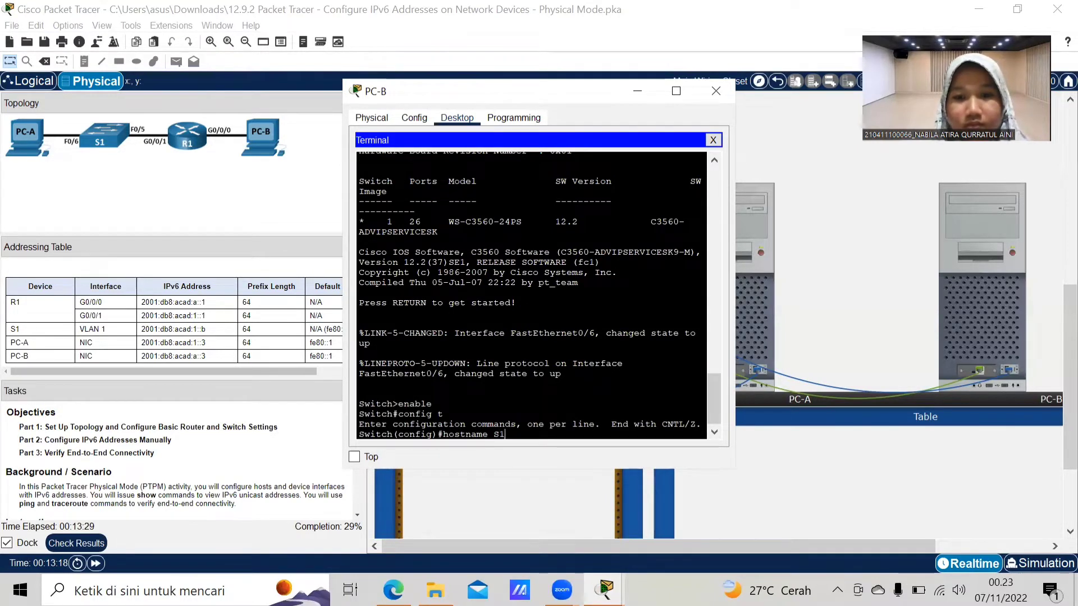
key(Return)
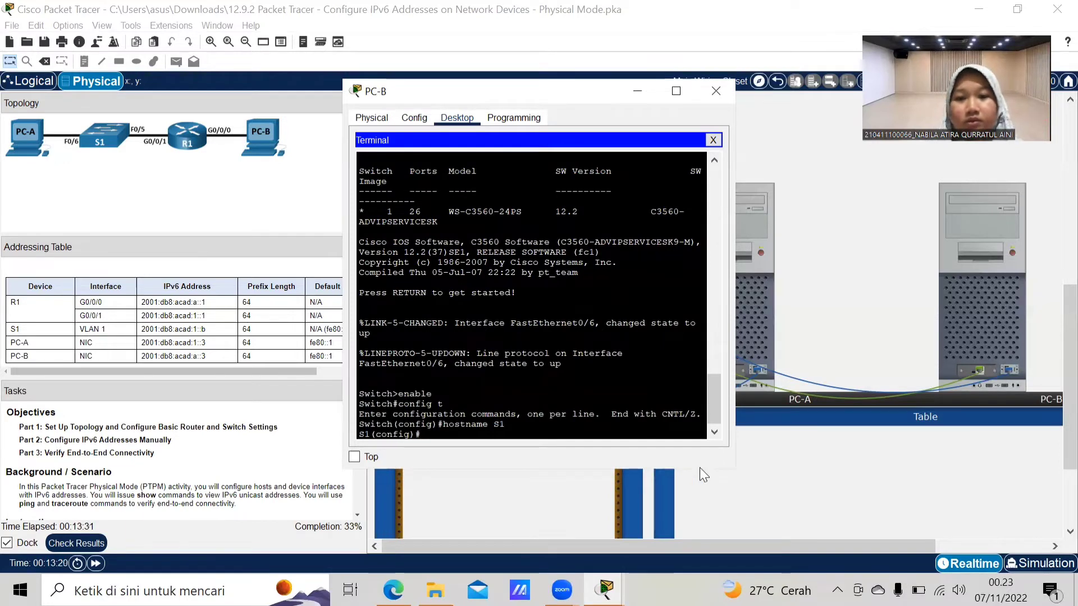
click(725, 486)
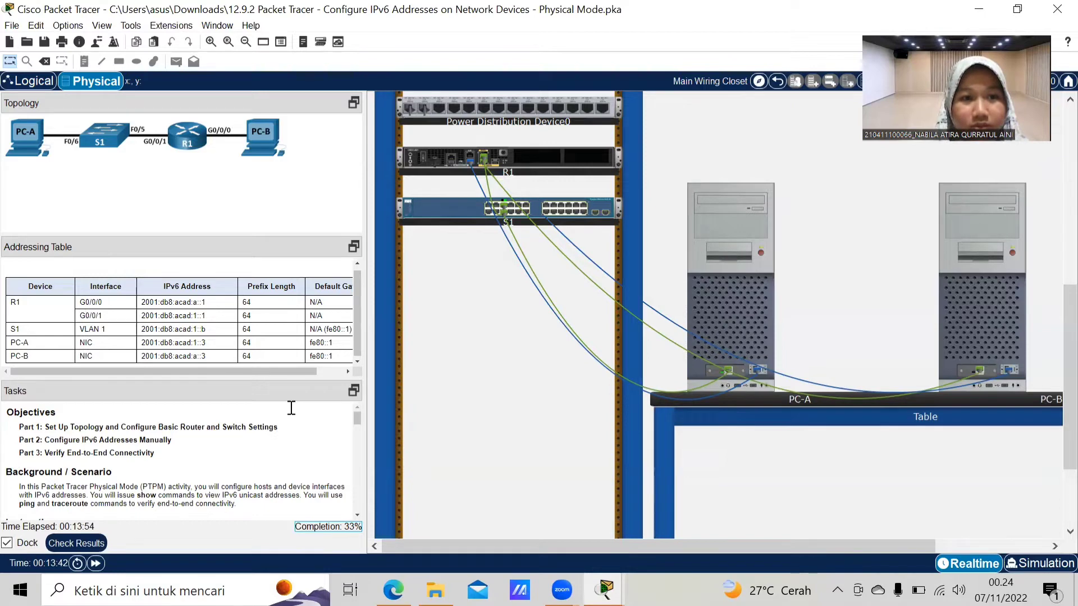
- Review the R1 IPv6 addressing task in the browser document and enter interface configuration for g0/0/0 in R1's console on PC-A
key(alt+Tab)
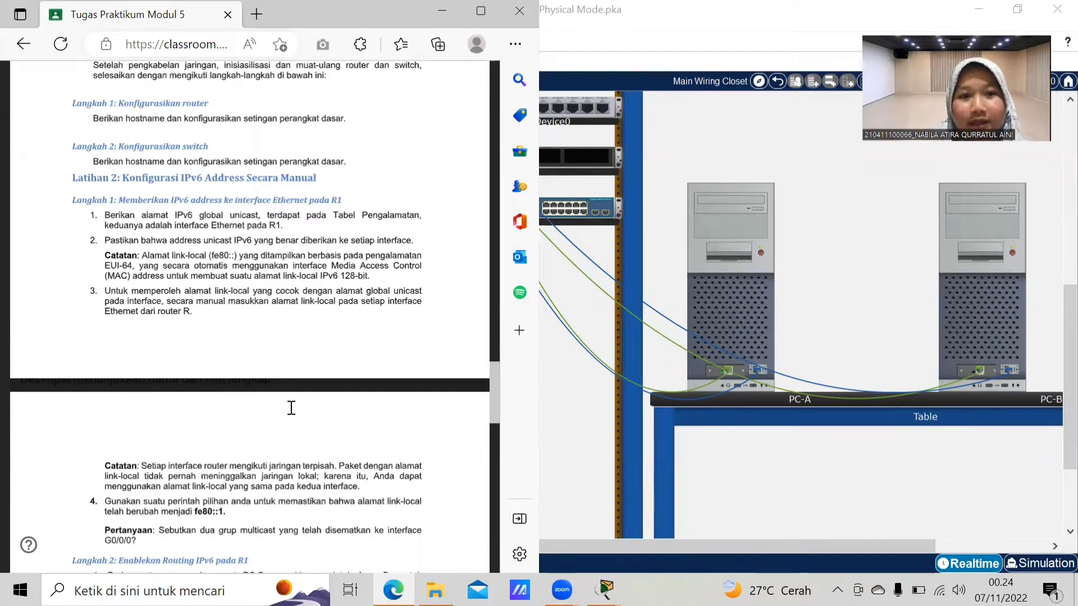
mouse_move(431, 82)
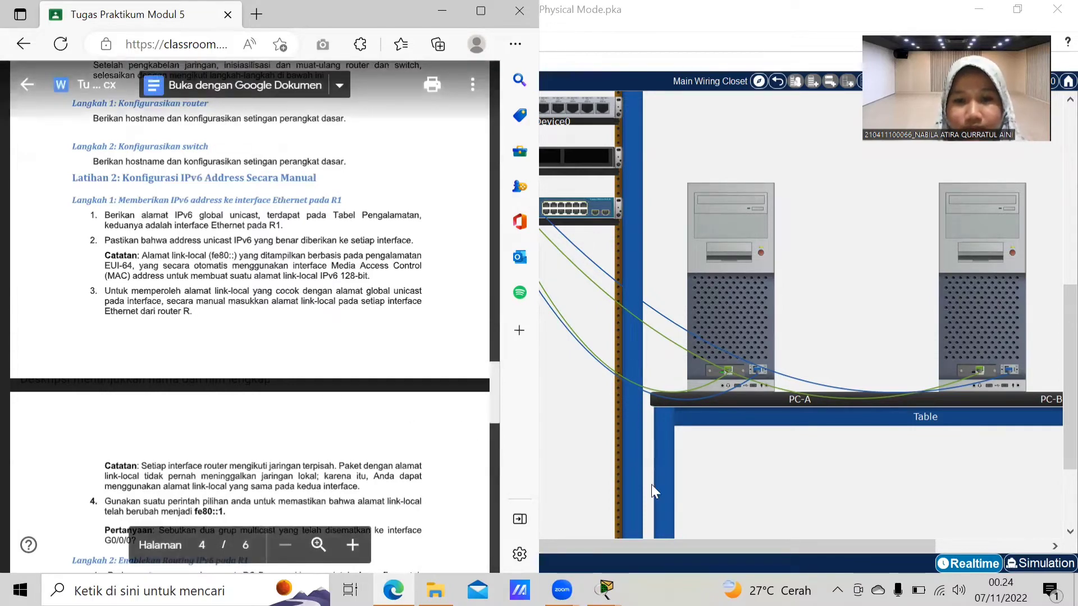
key(alt+Tab)
text(int)
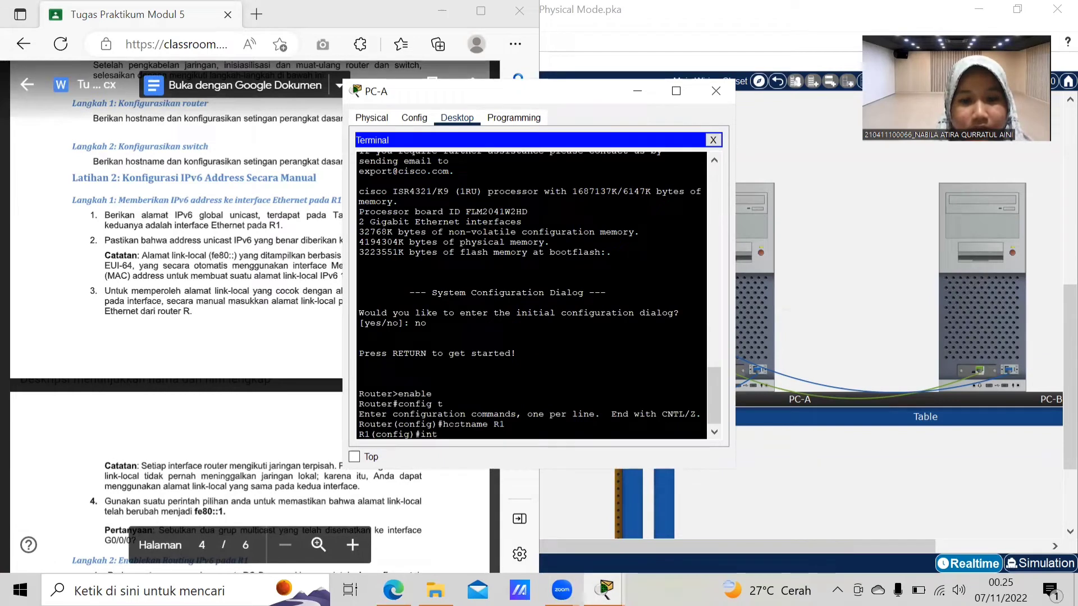
text( g0)
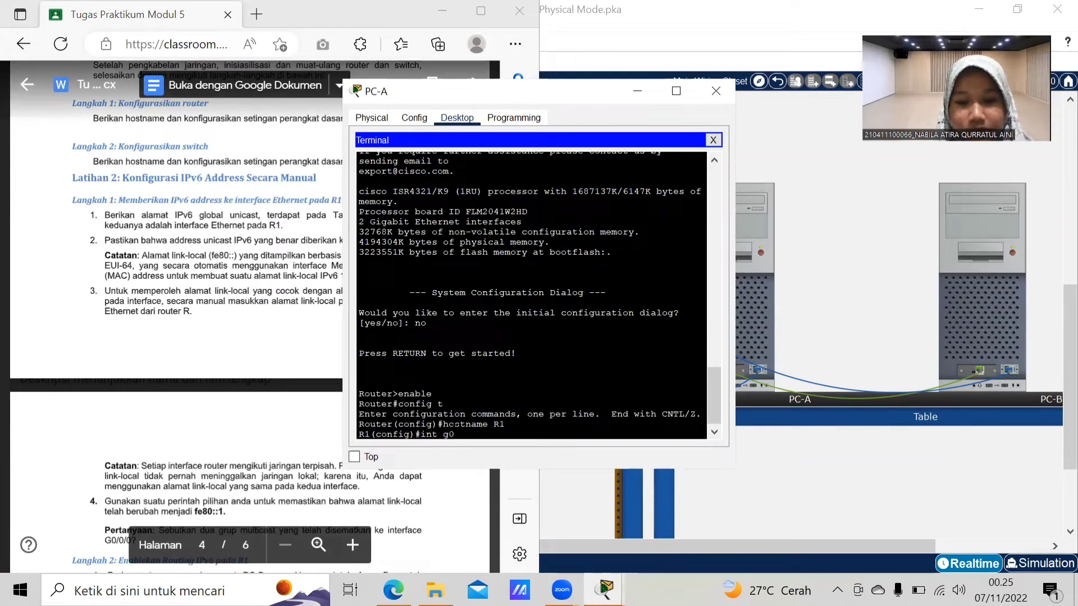
text(/0/0)
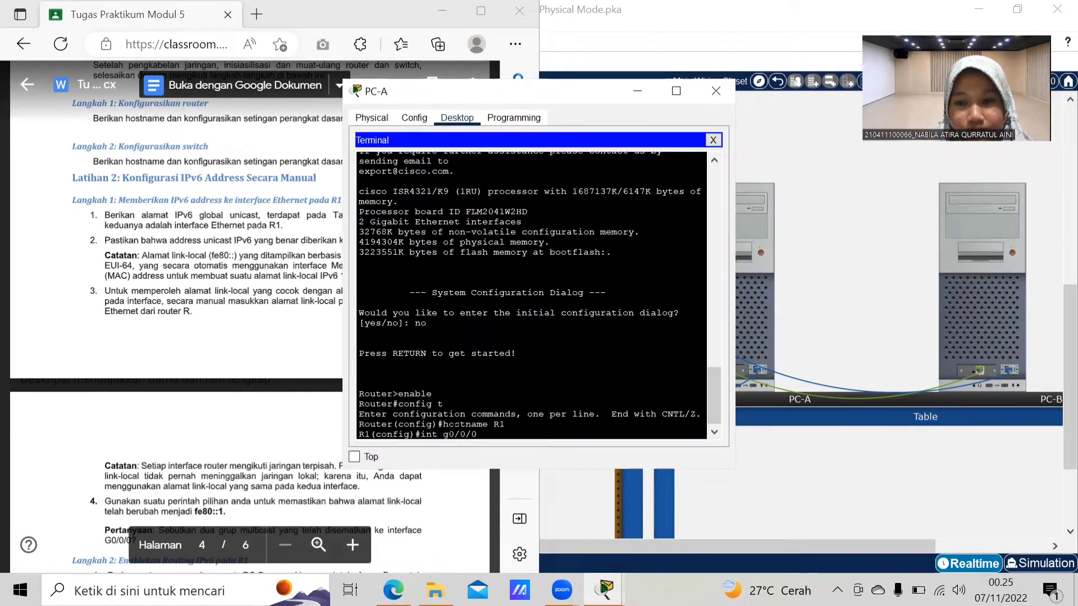
key(Return)
- Look up R1's G0/0/0 address in the document's addressing table and assign IPv6 address 2001:db8:acad:a::1/64 to interface g0/0/0
text(ig-if)#i)
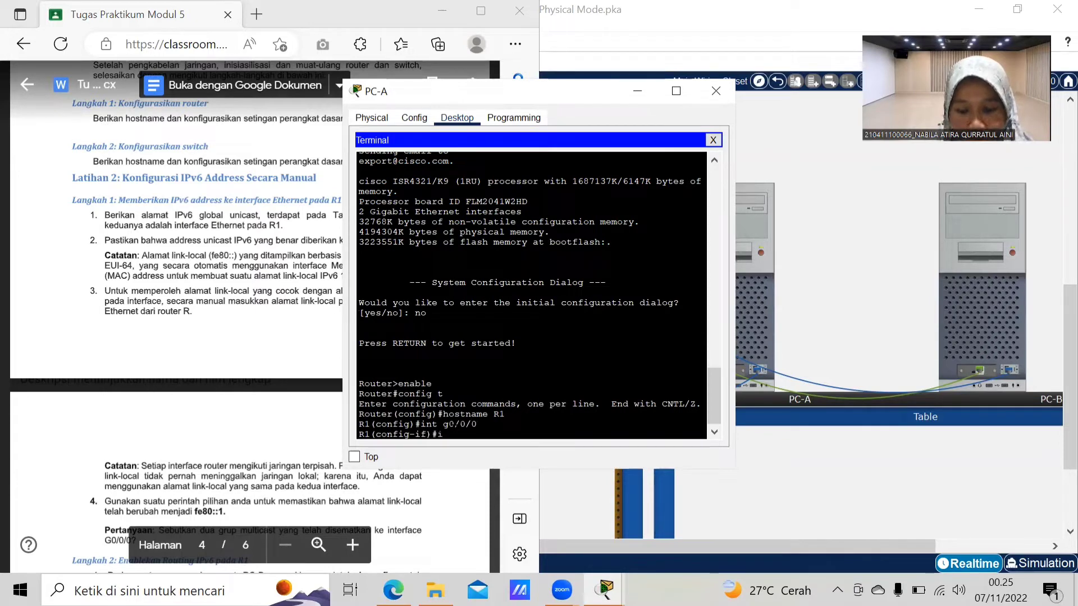
text(pv6 ad)
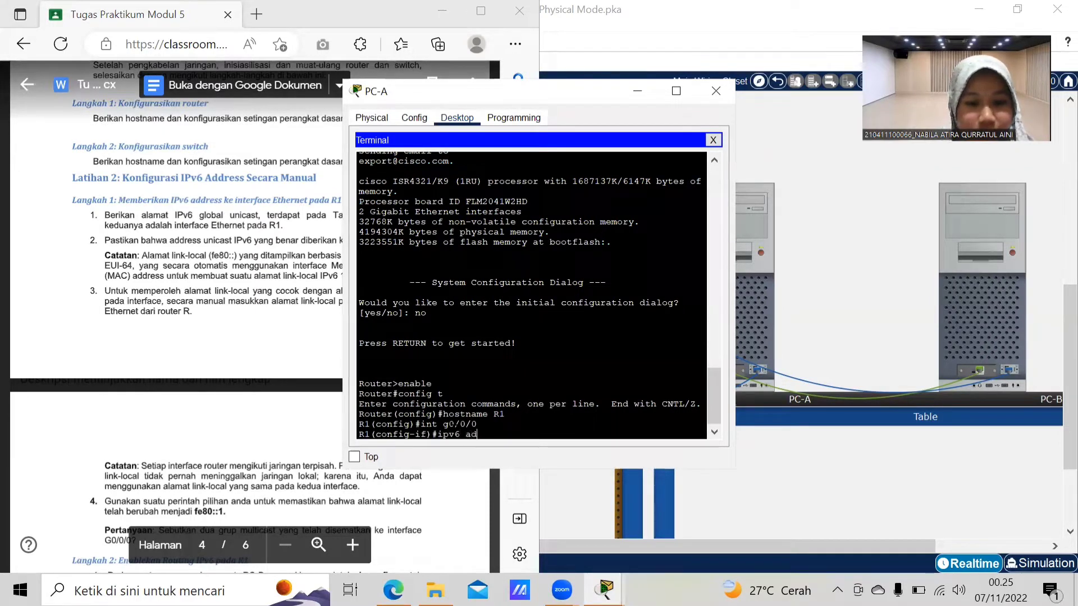
text(dress 2)
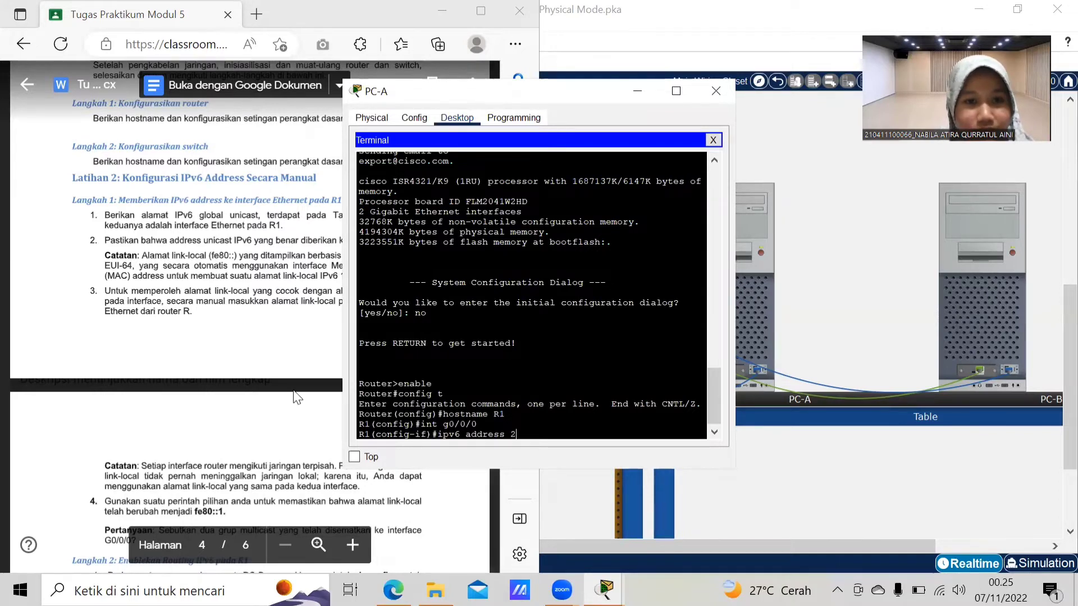
scroll(192, 337, up, 8)
scroll(194, 339, up, 10)
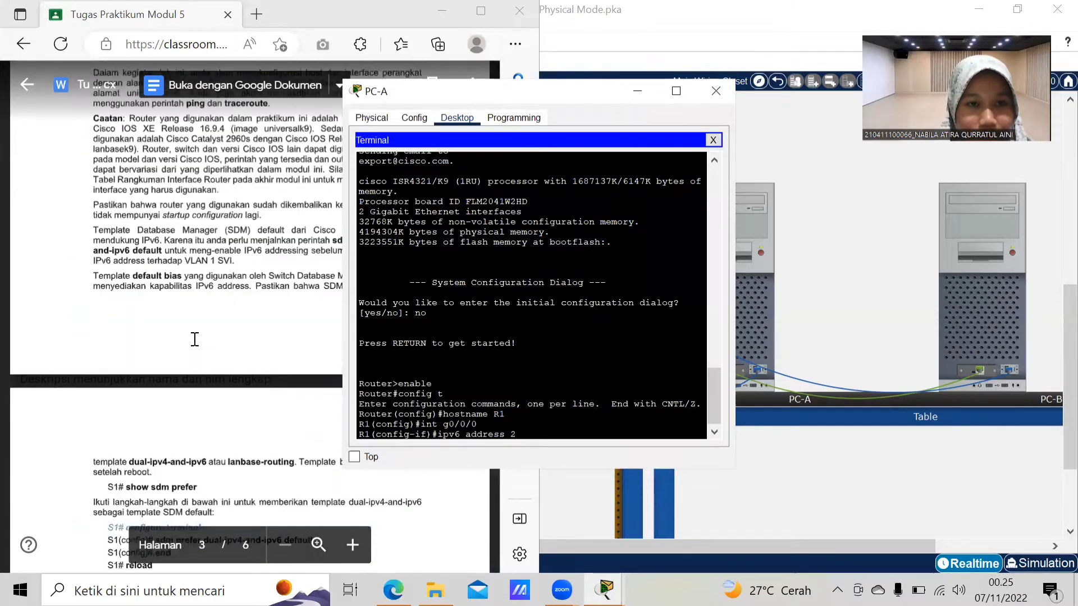
scroll(194, 339, down, 1)
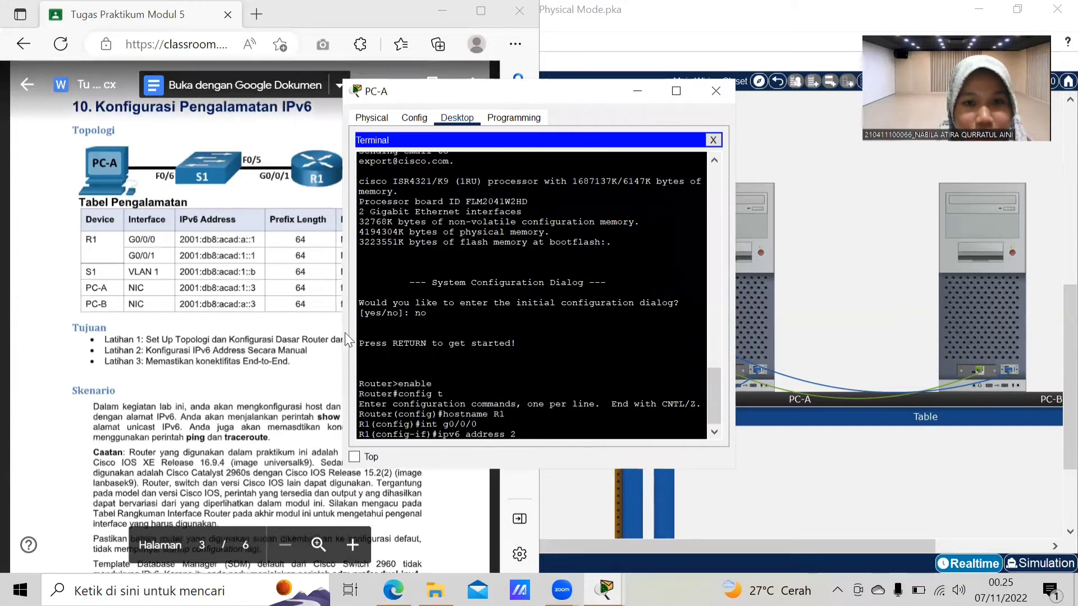
text(001:db)
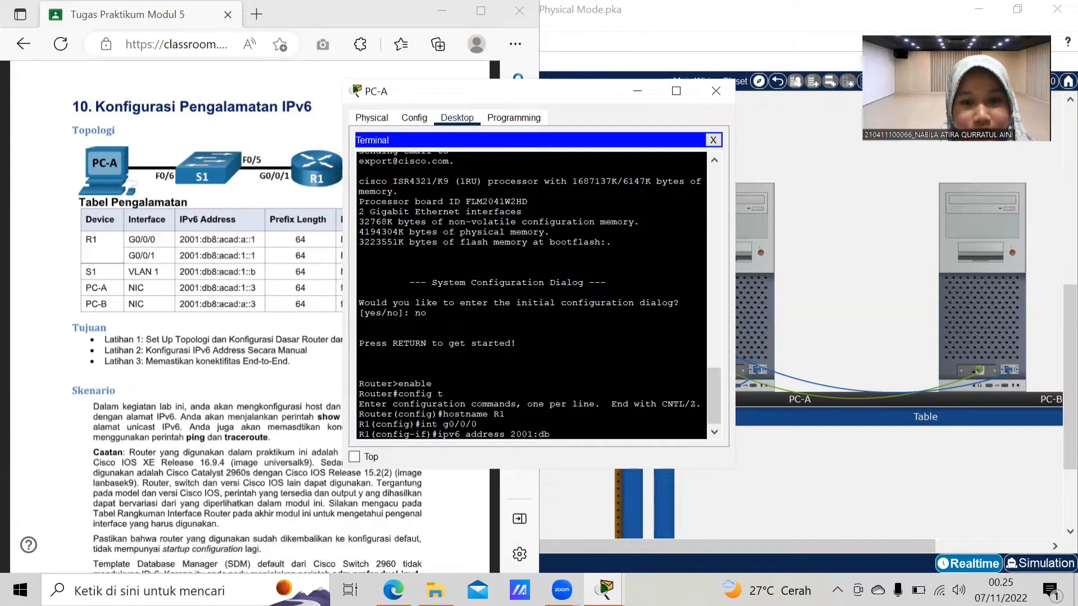
text(8:a)
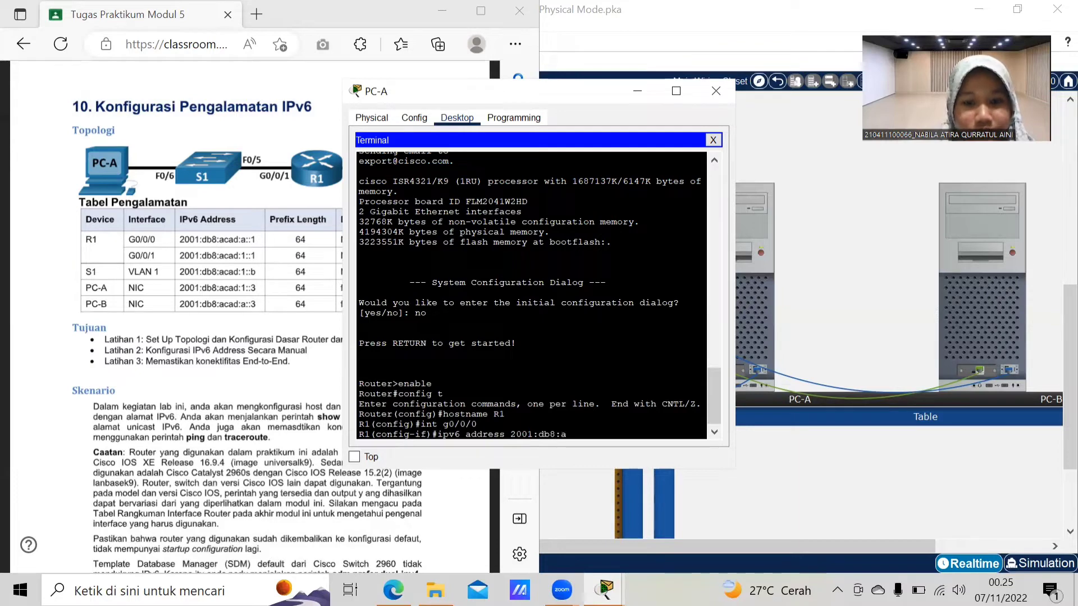
text(cad:)
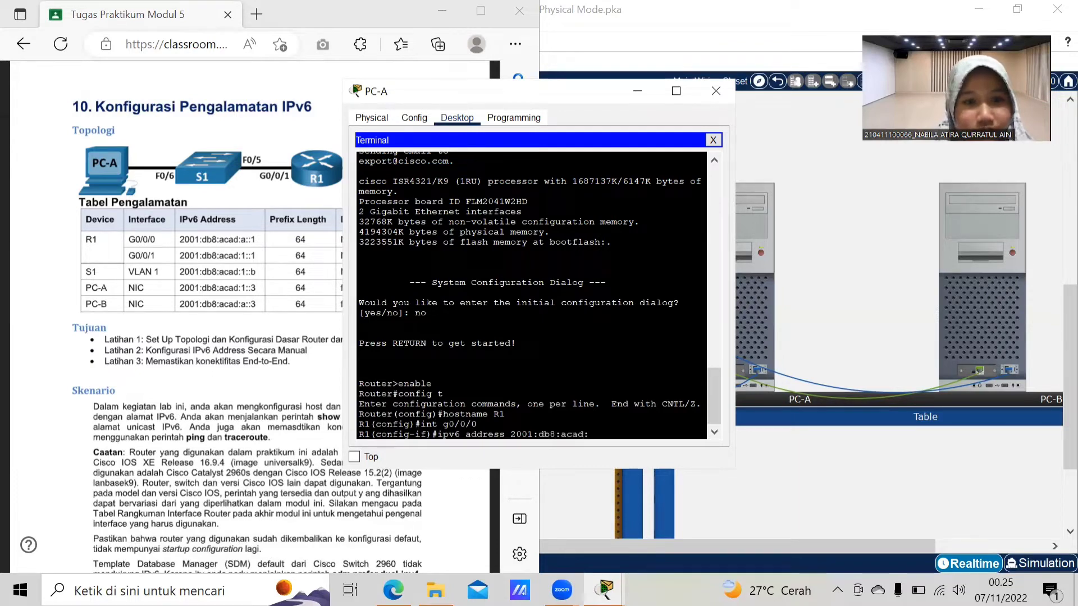
text(a:)
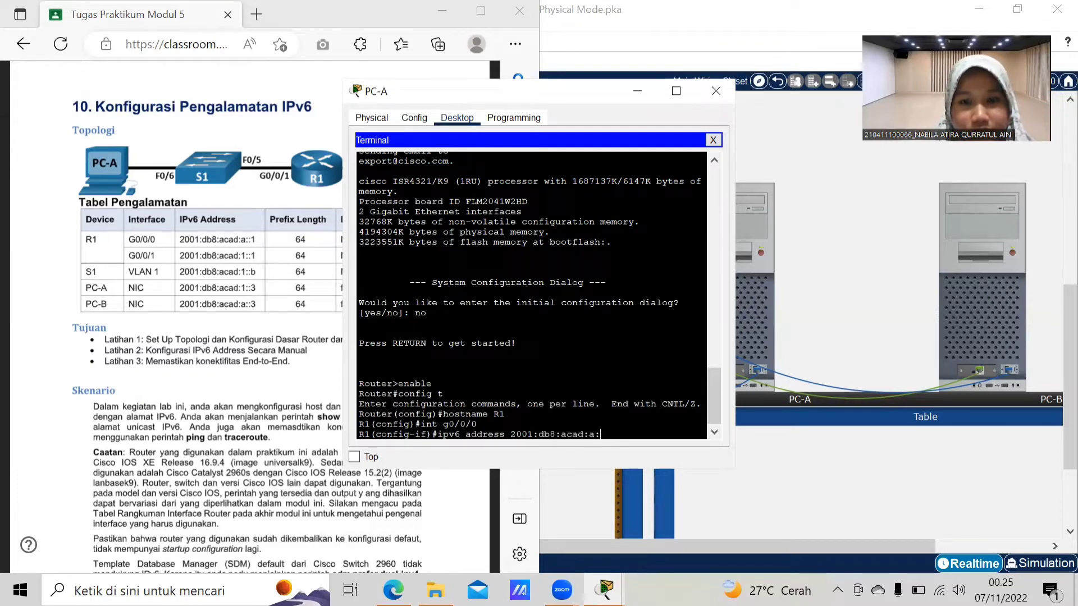
text(:1/64)
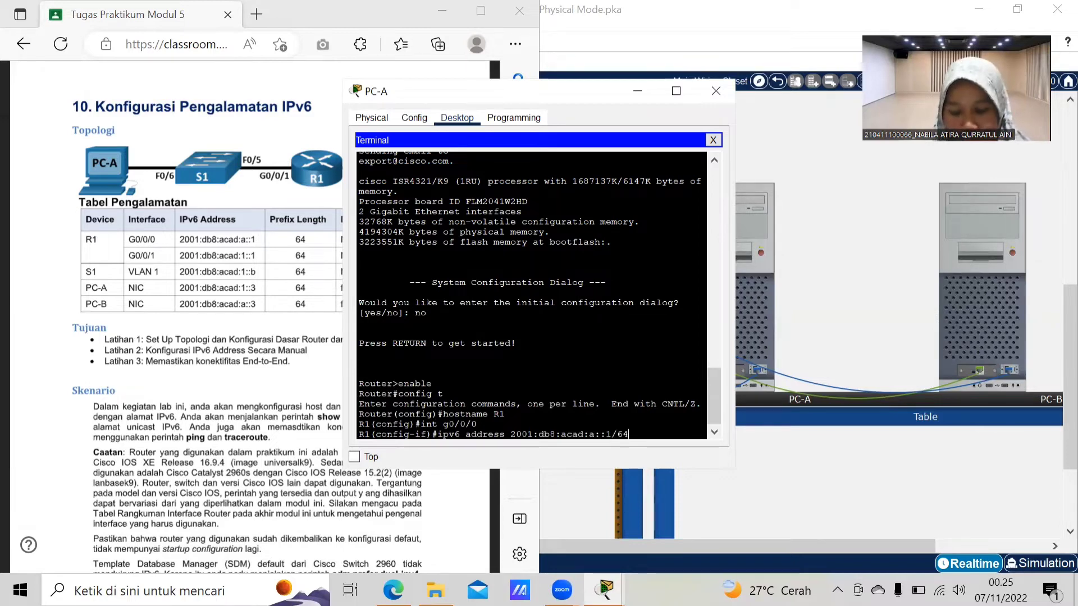
key(Return)
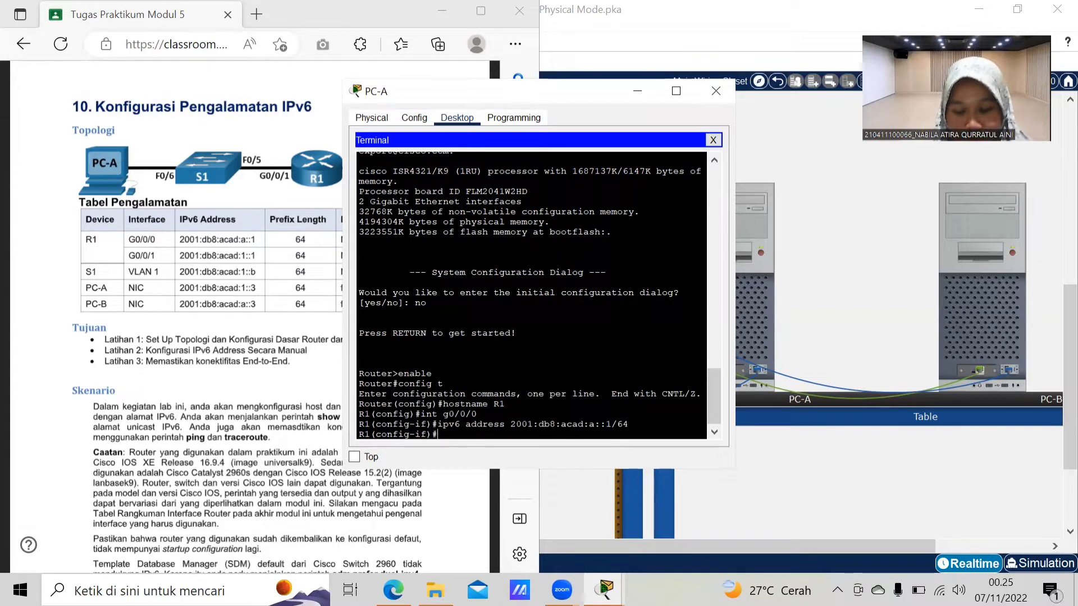
- Enable interface g0/0/0 on R1 with no shutdown
text(no sh)
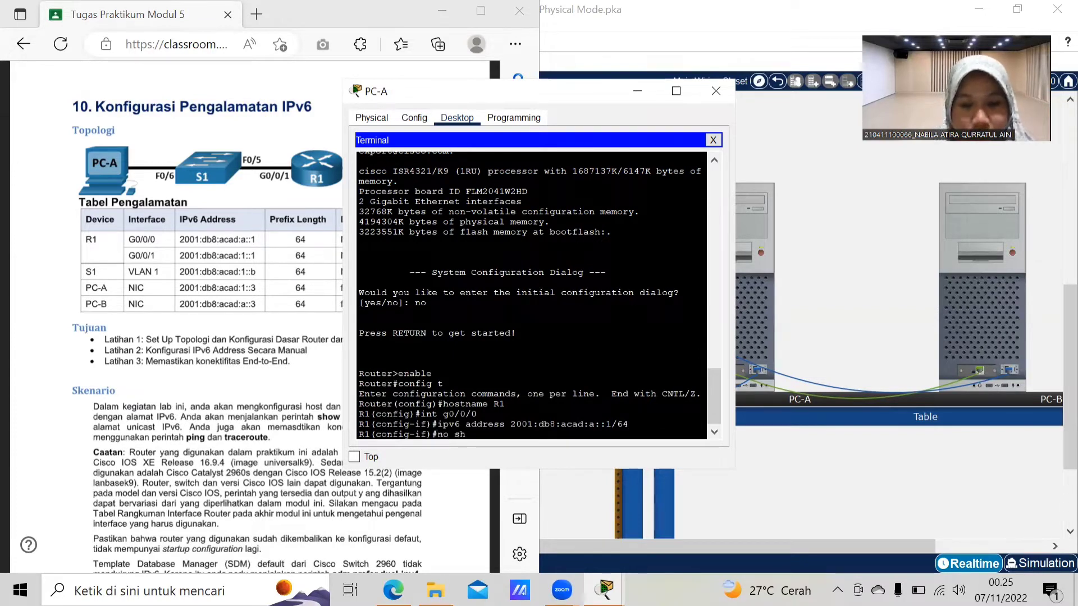
text(utdown)
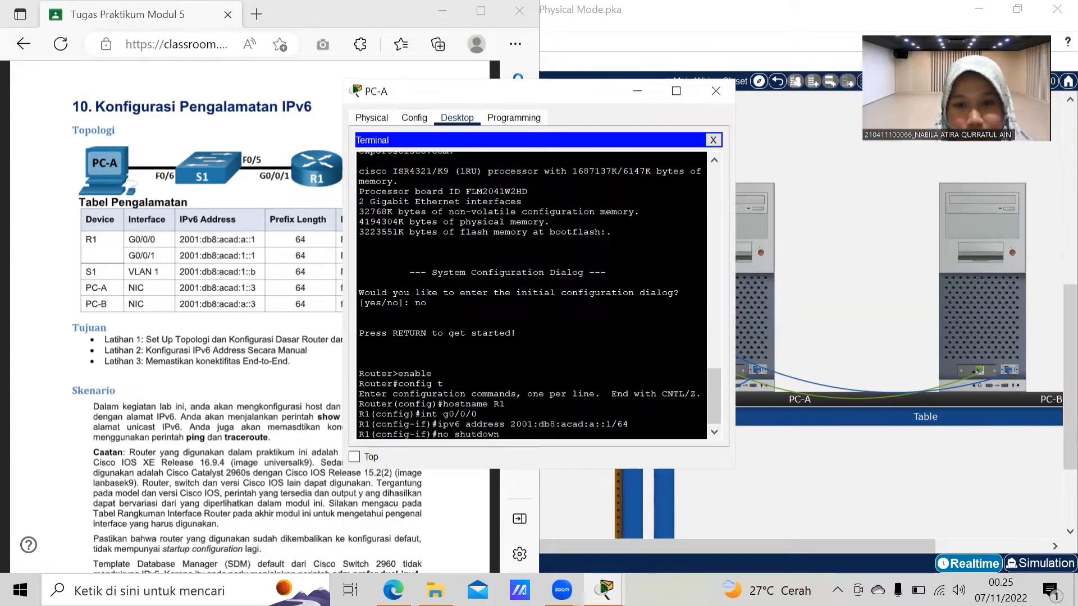
key(Return)
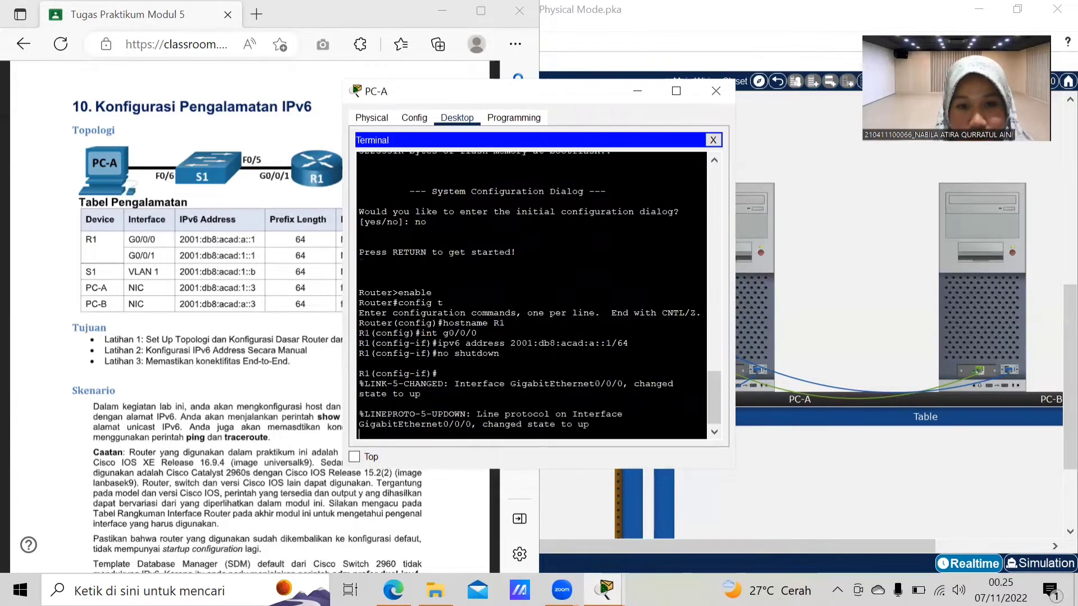
key(Return)
- Enter interface configuration for g0/0/1 on R1 and assign it IPv6 address 2001:db8:acad:1::1/64
text(i)
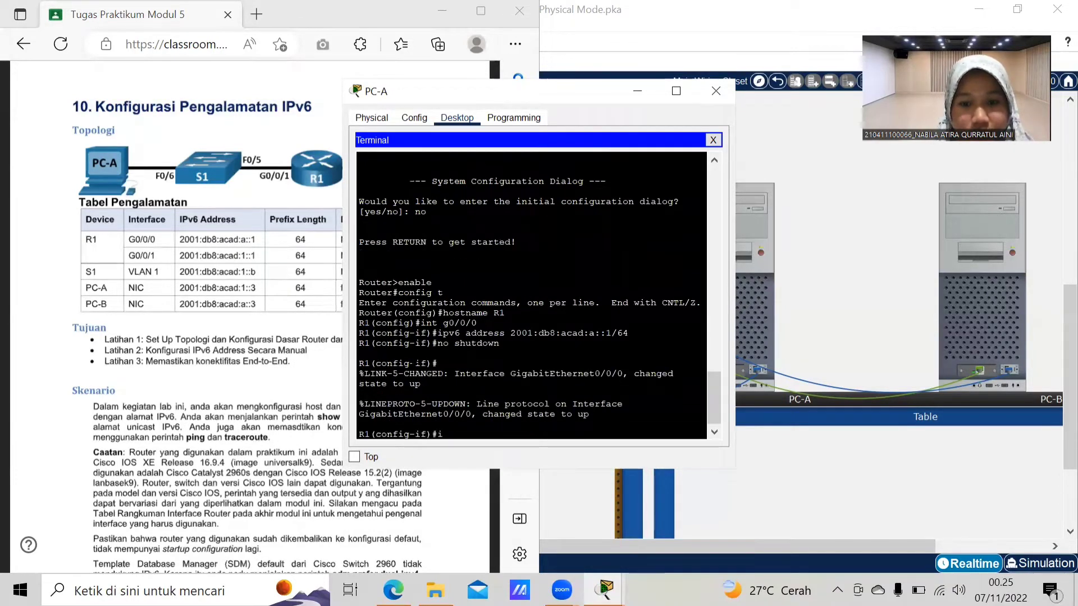
text(nt g0)
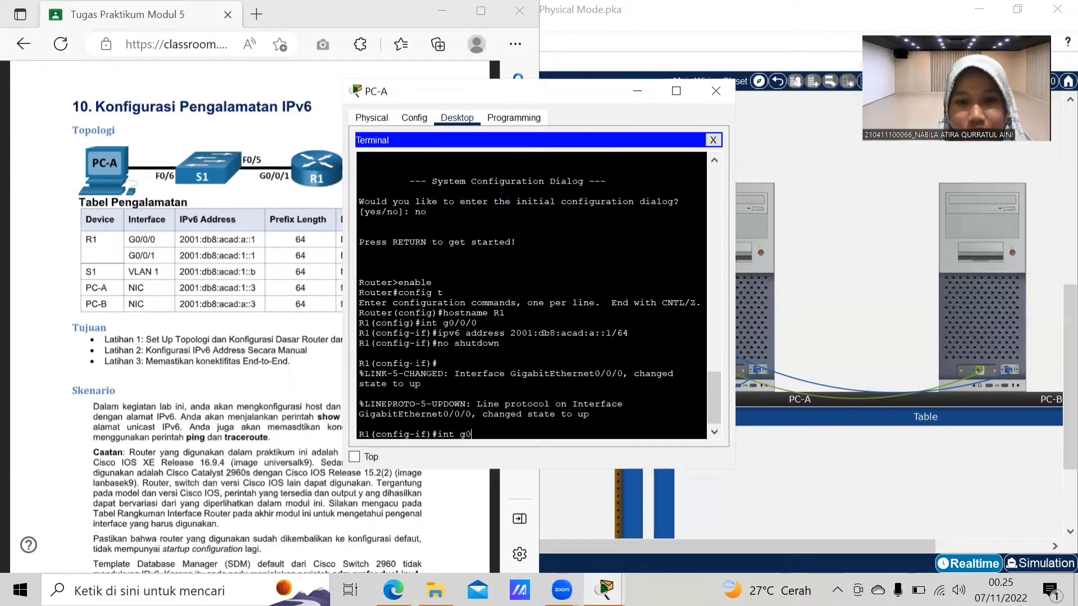
text(/0/1)
key(Return)
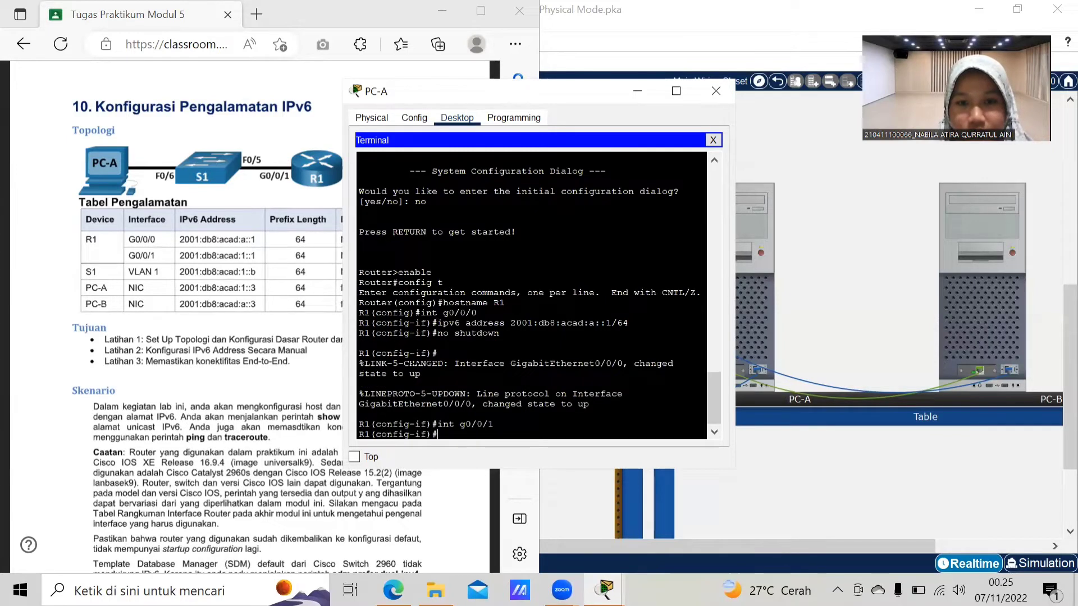
text(ipv6 a)
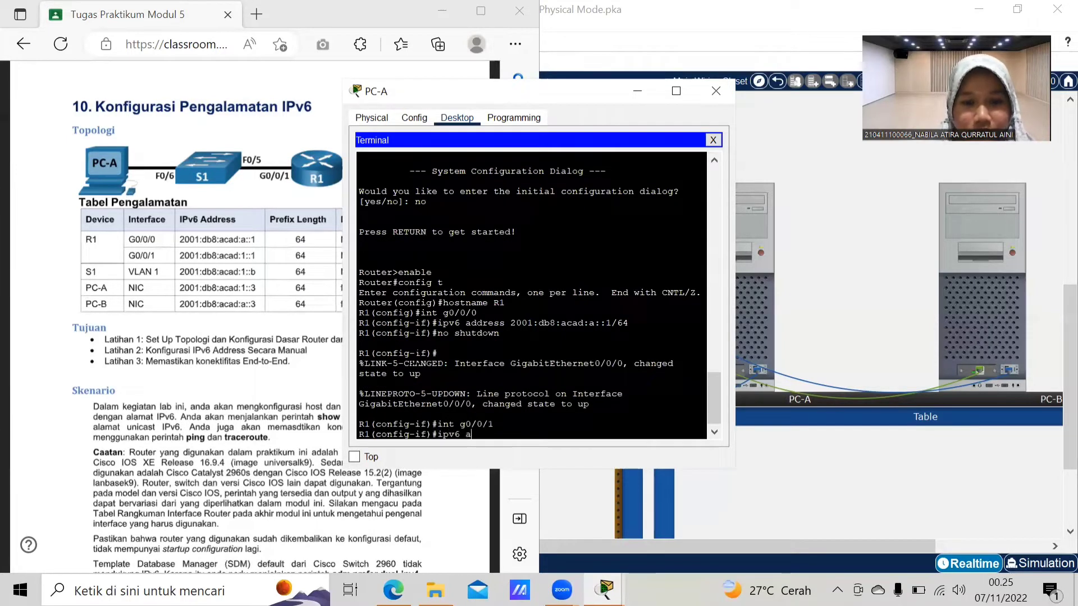
text(ddress )
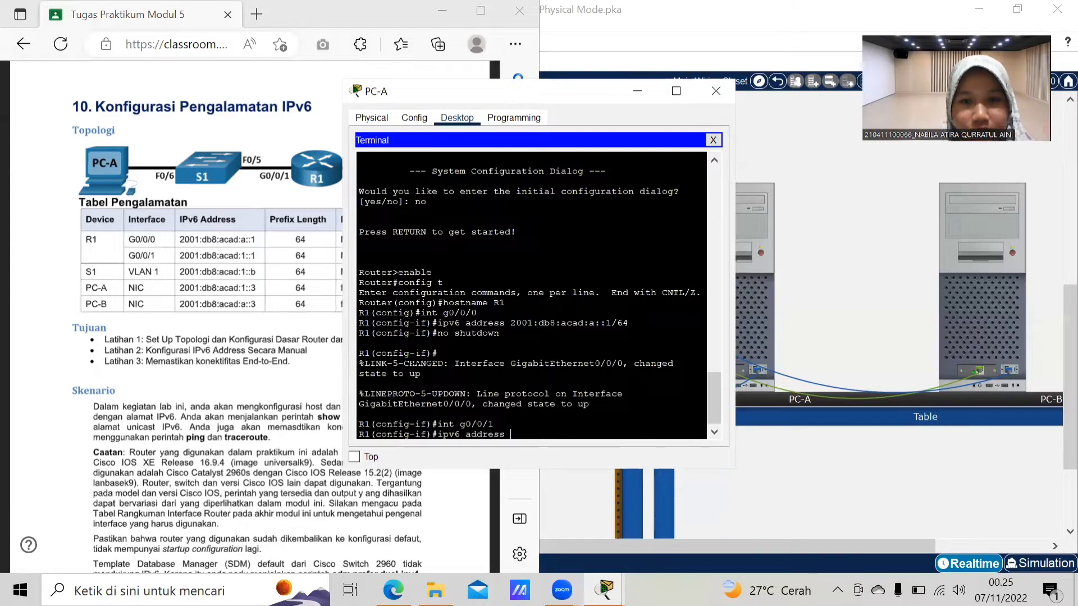
text(2001:)
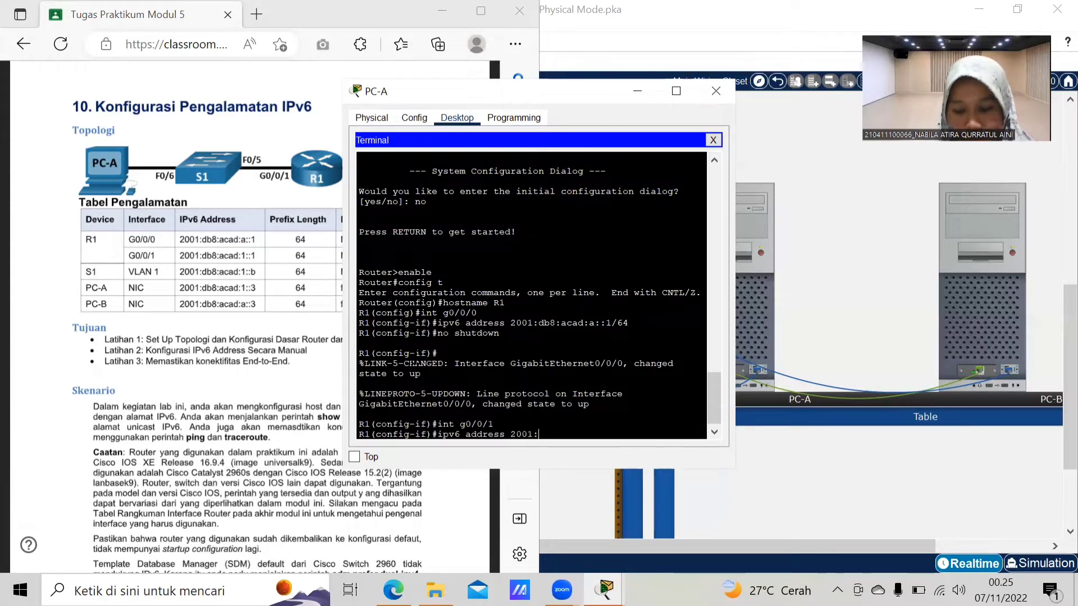
text(db8)
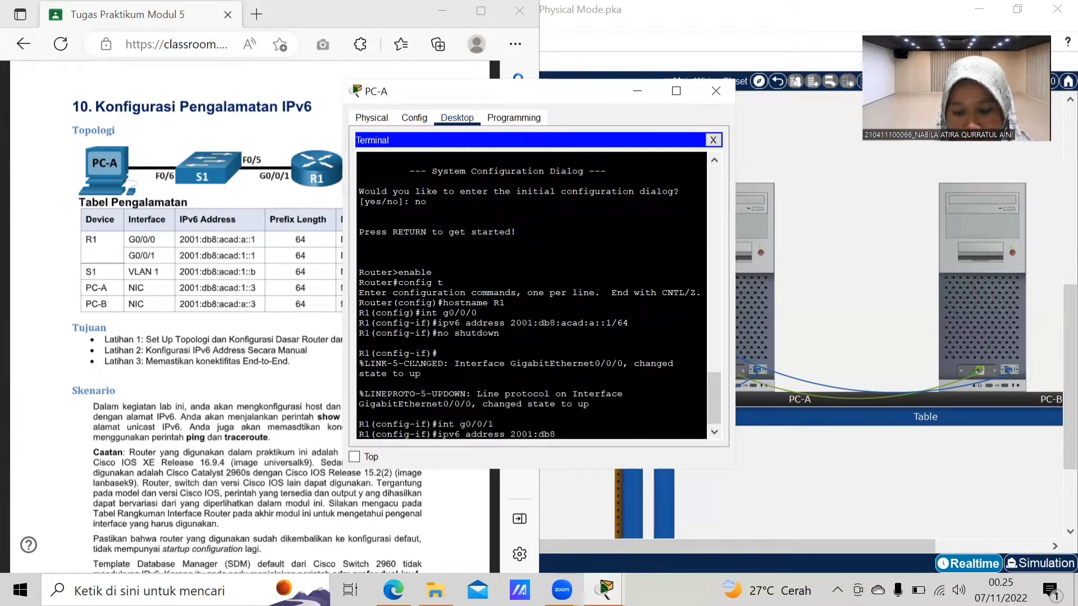
text(:acad:)
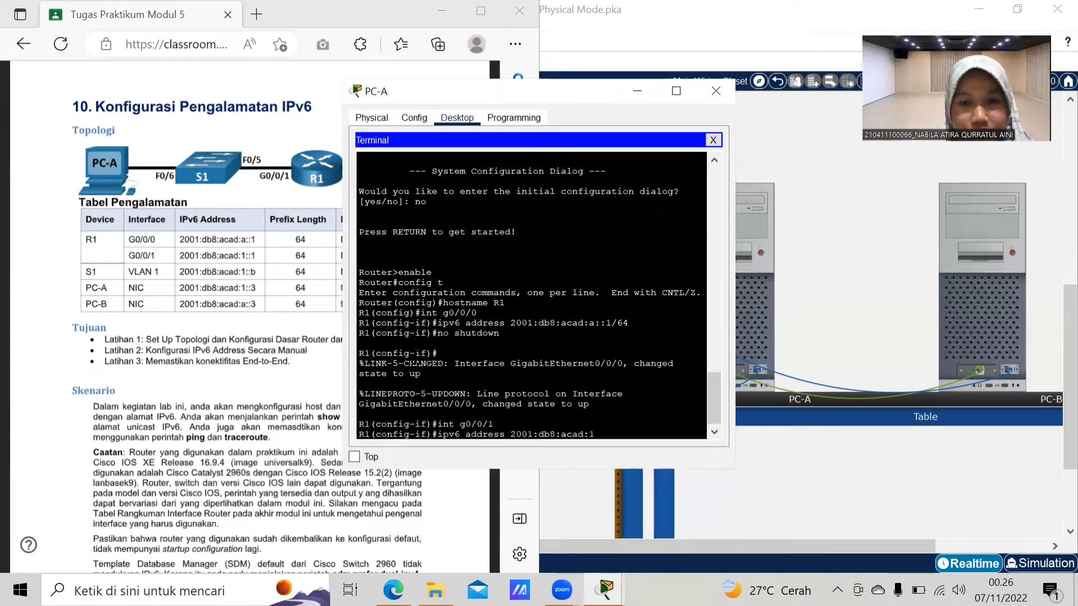
text(1::)
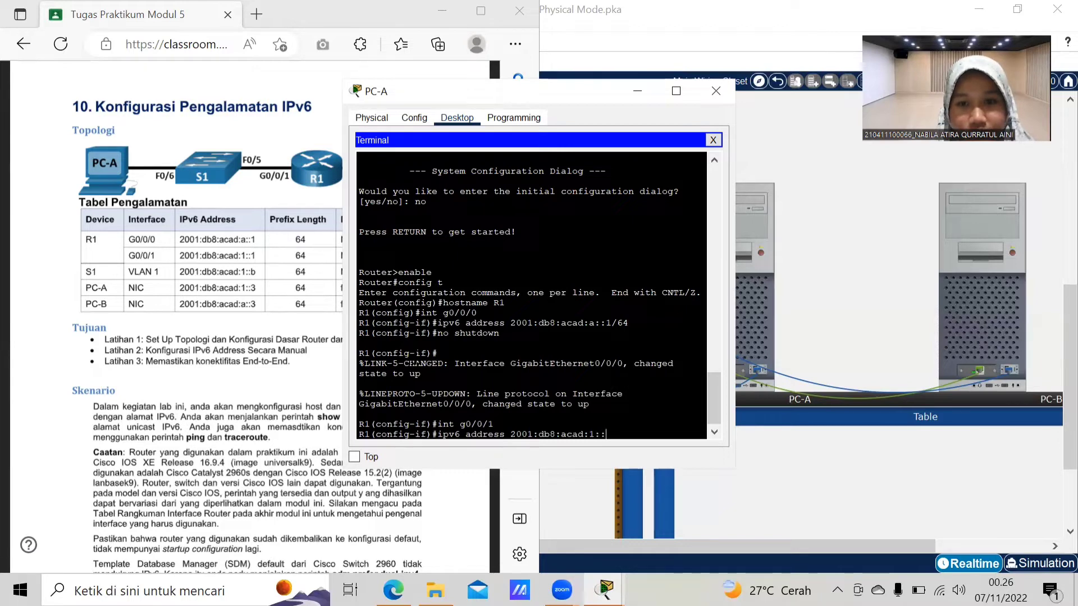
text(1/64)
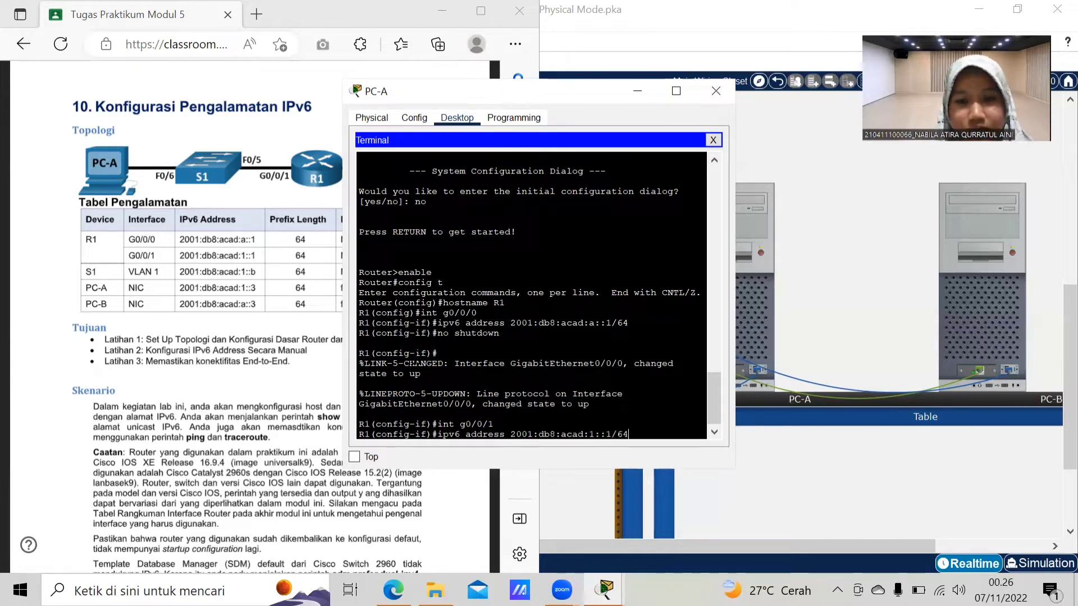
key(Return)
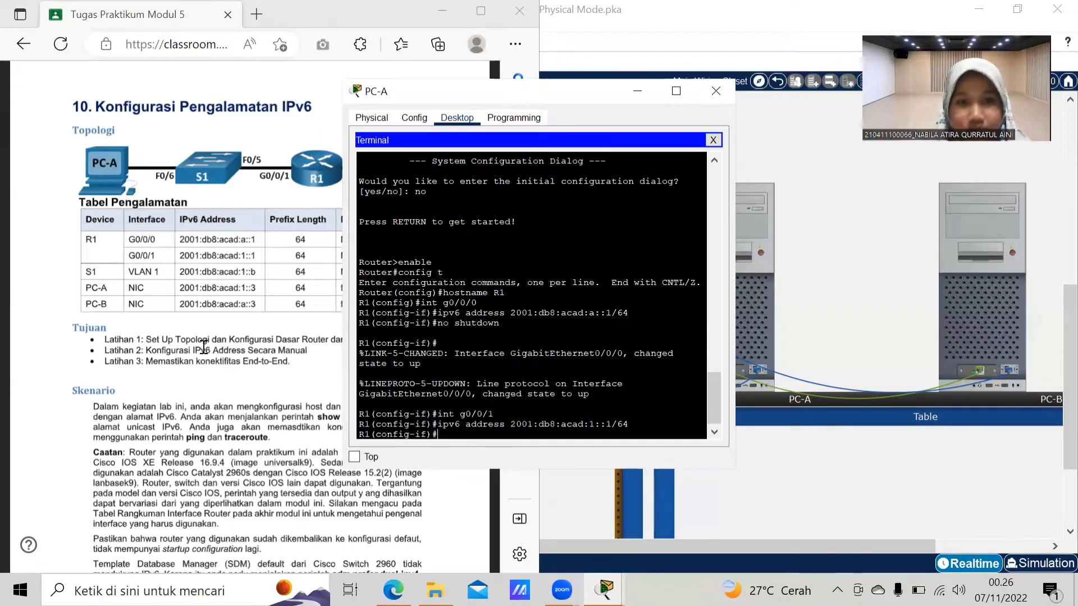
- Review the IPv6 verification and link-local tasks in the browser document and enable interface g0/0/1 with no shutdown in R1's console
scroll(177, 379, down, 10)
scroll(178, 380, down, 8)
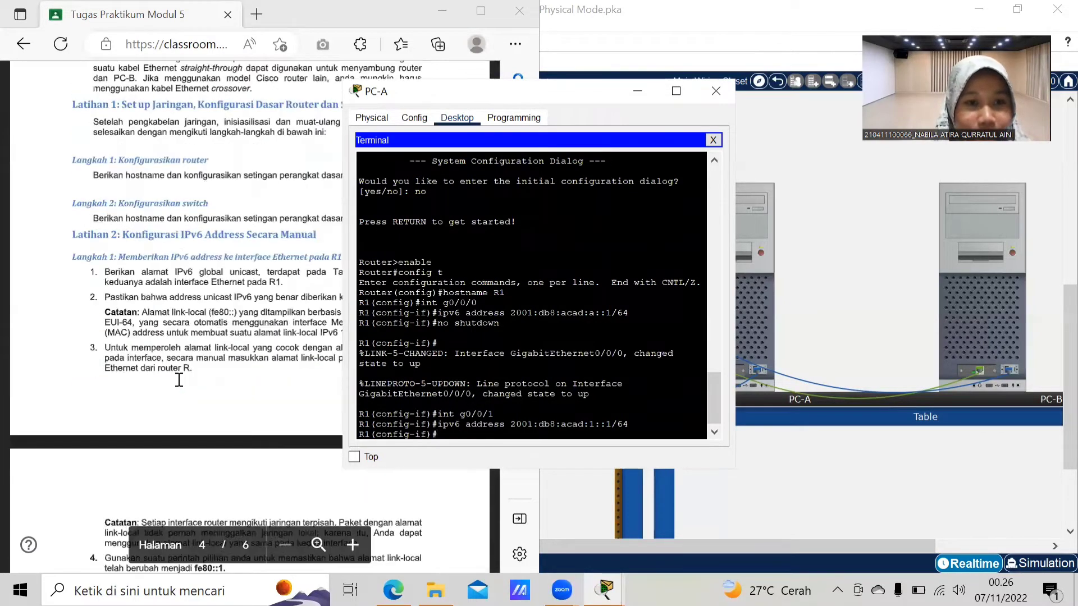
scroll(178, 380, down, 1)
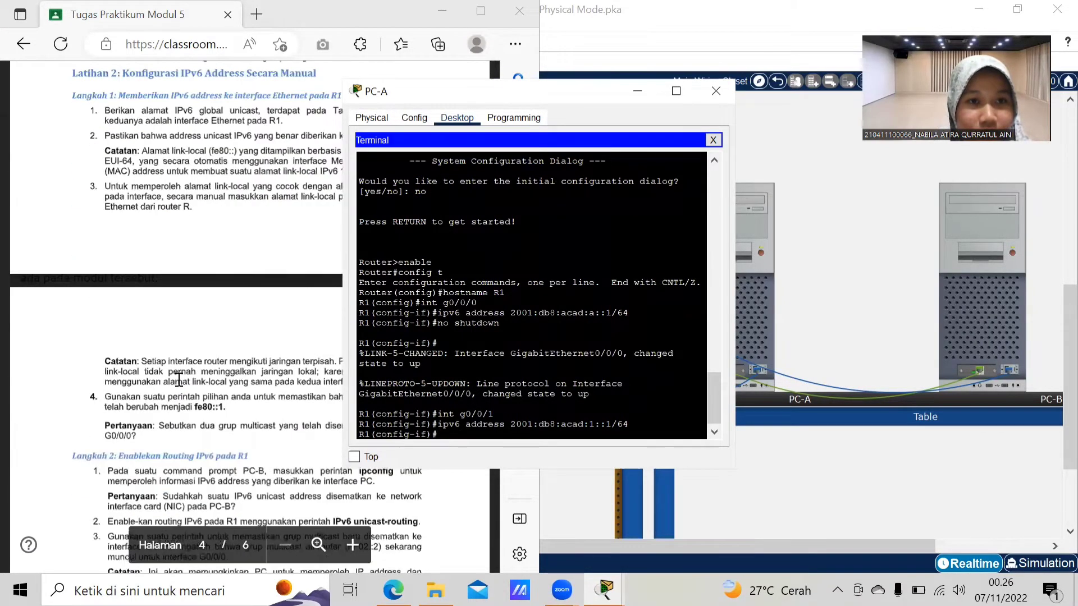
click(211, 293)
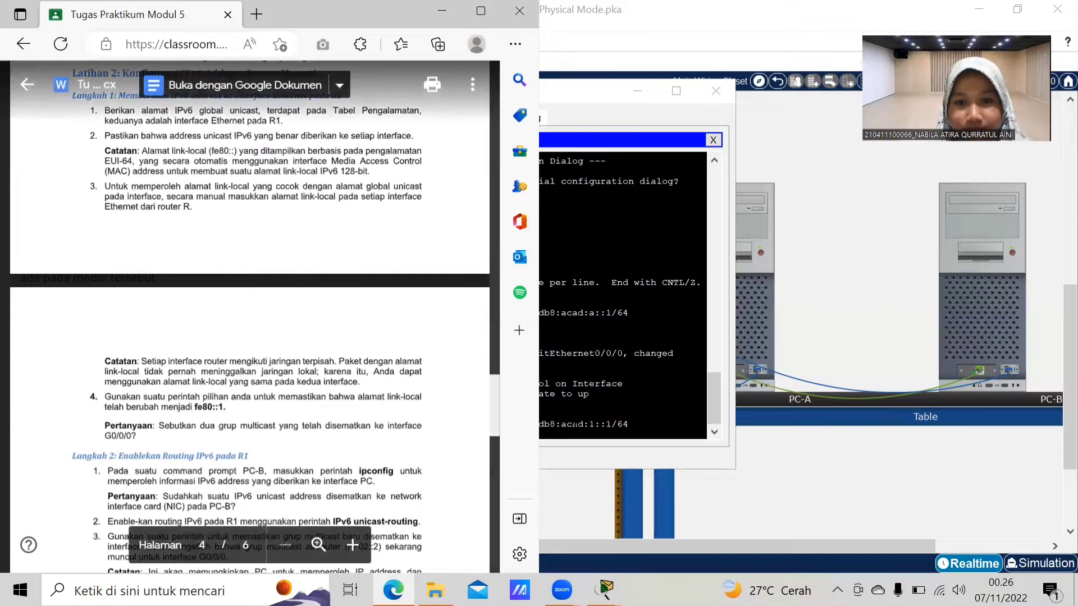
click(574, 425)
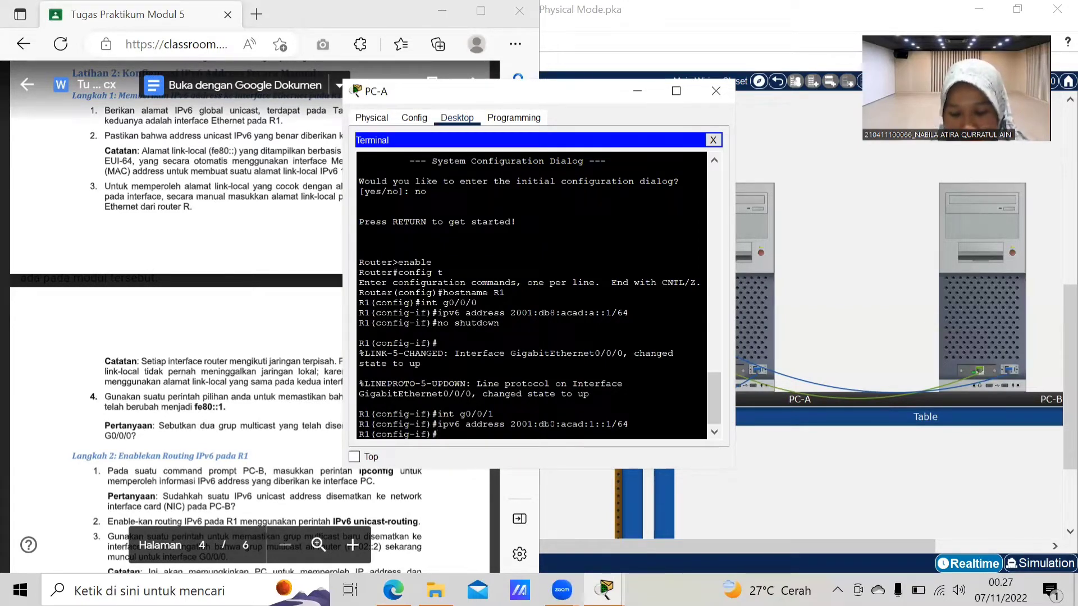
text(no)
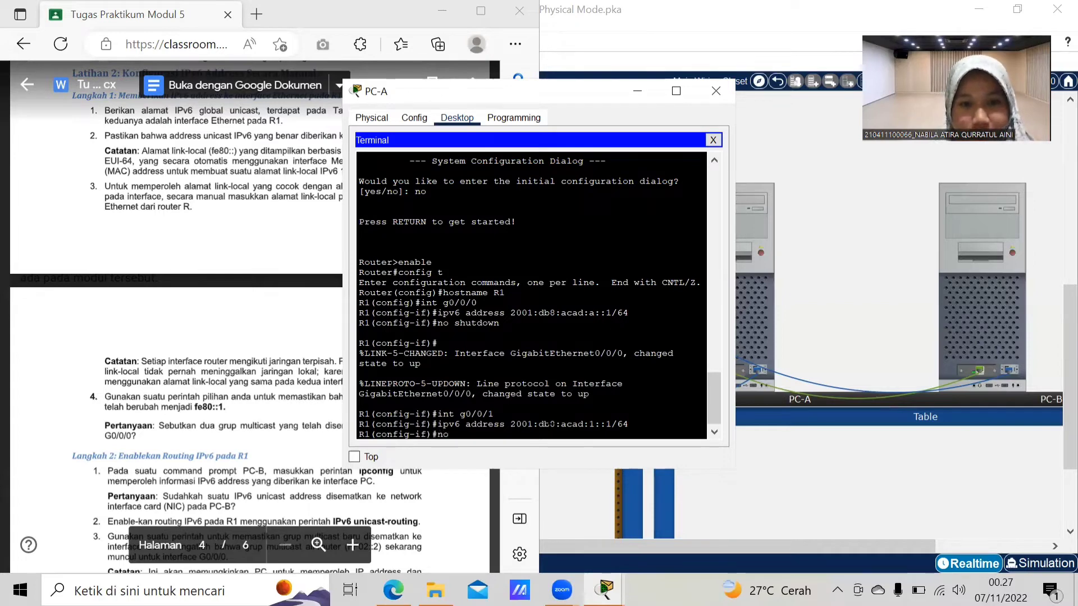
text( shutdown)
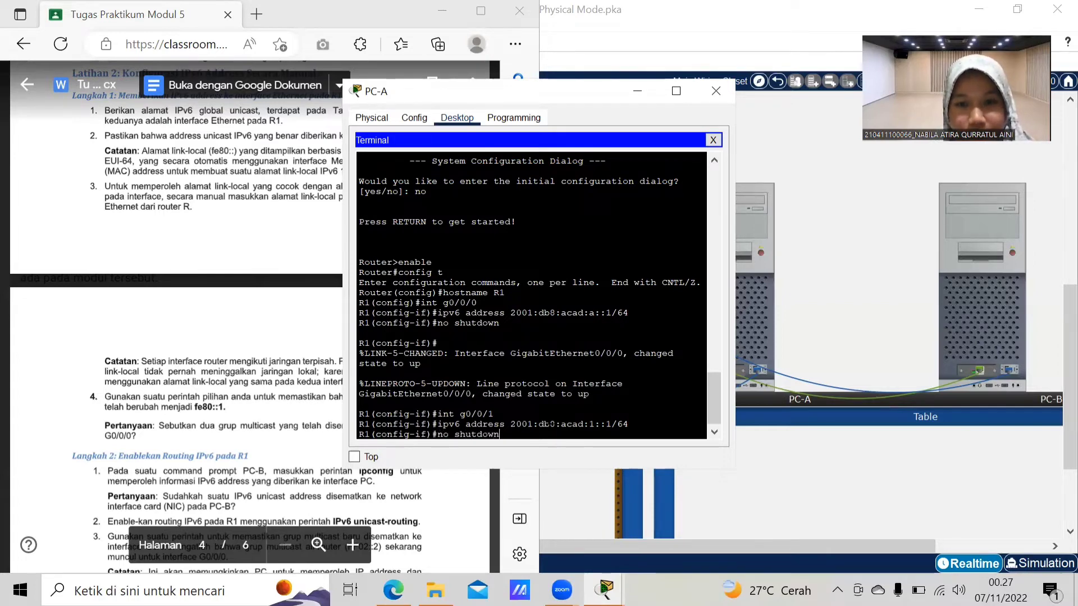
key(Return)
- Return R1 to privileged EXEC mode with end and check the interface addresses with show ipv6 interface brief
text(end)
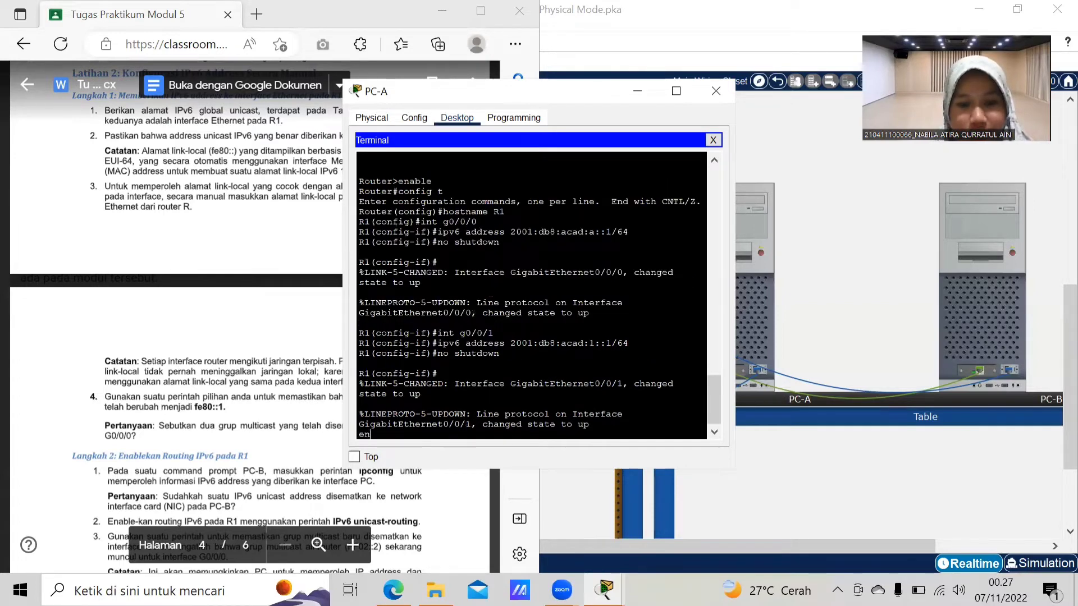
key(Return)
key(Return)
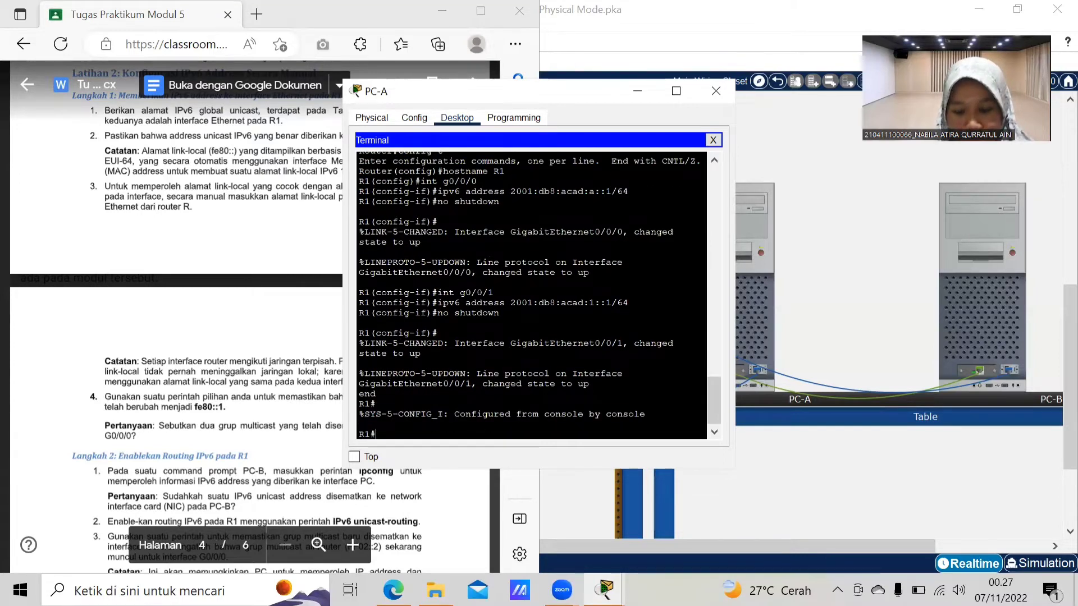
text(sho)
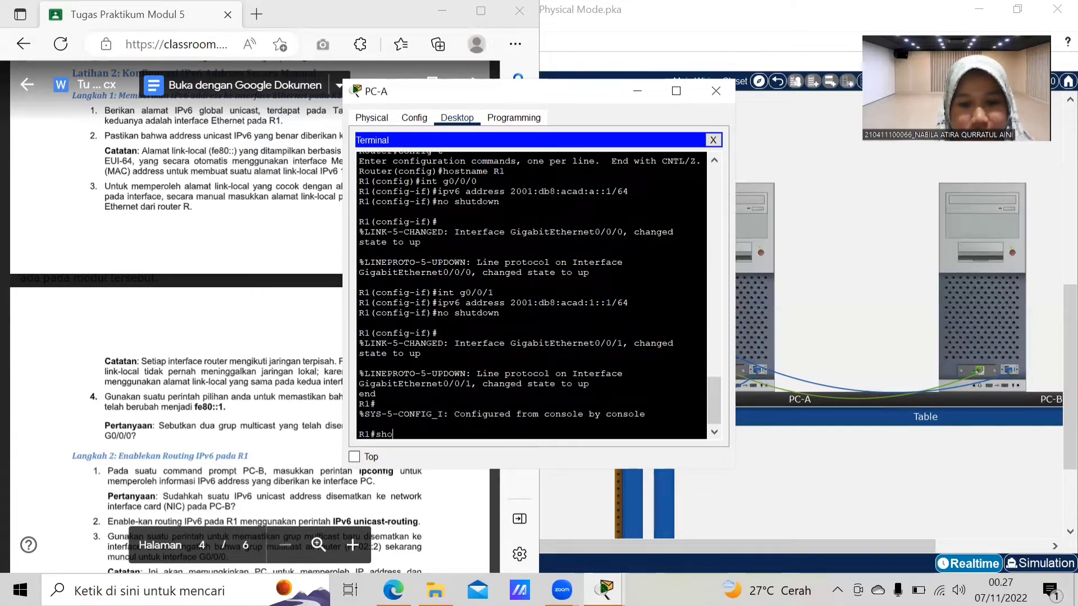
text(w ipv6)
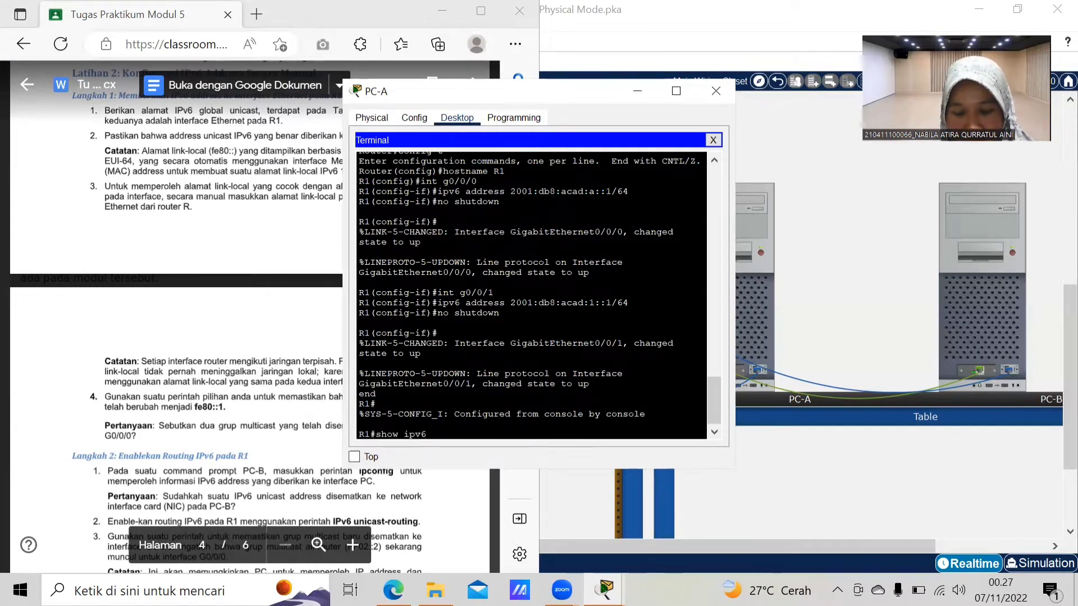
text( interfa)
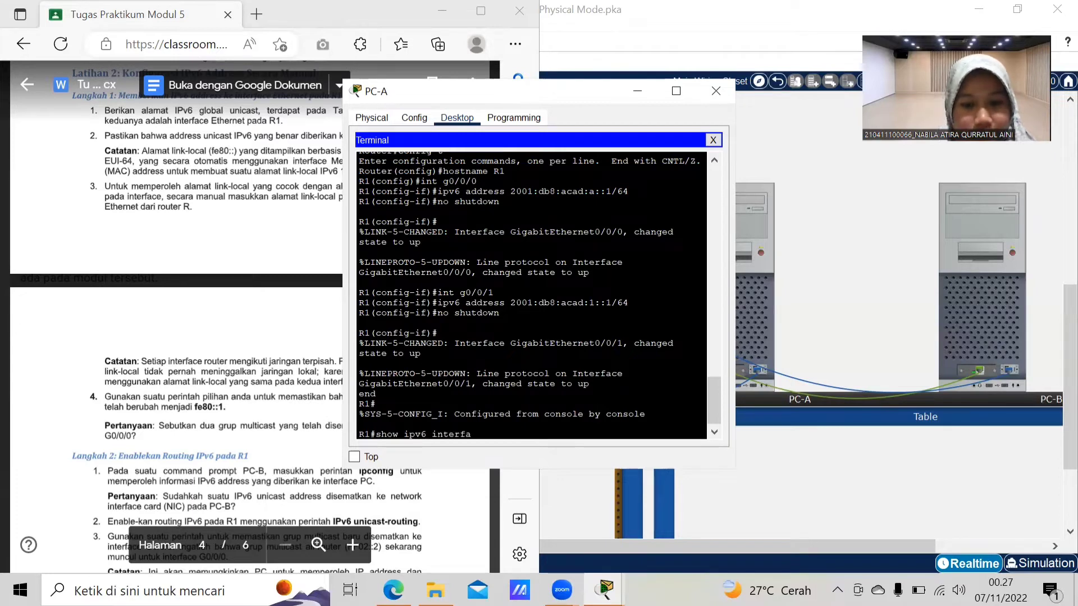
text(ce )
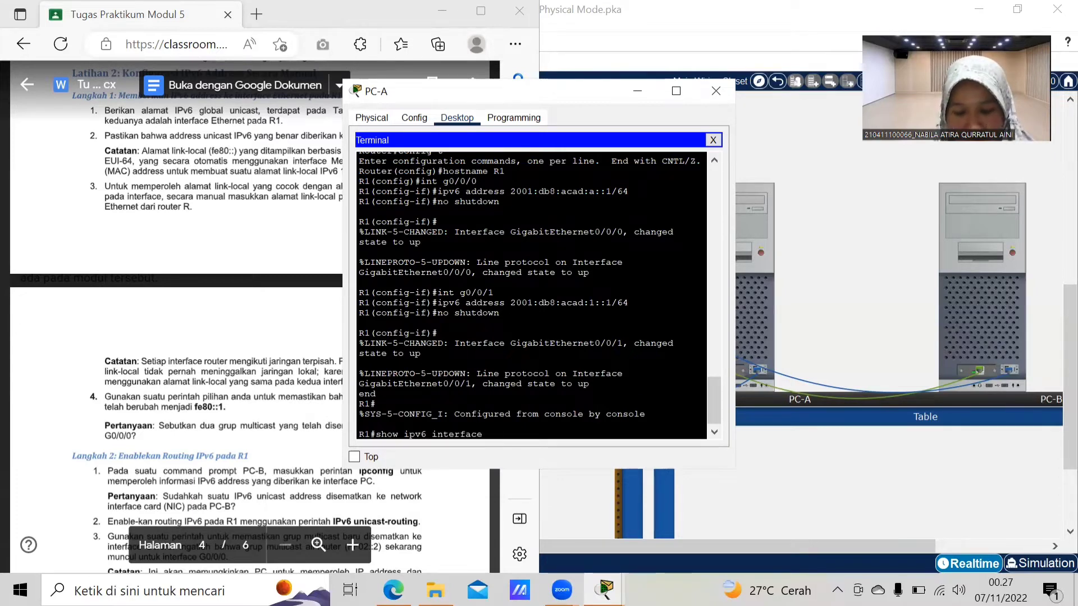
text(brief)
key(Return)
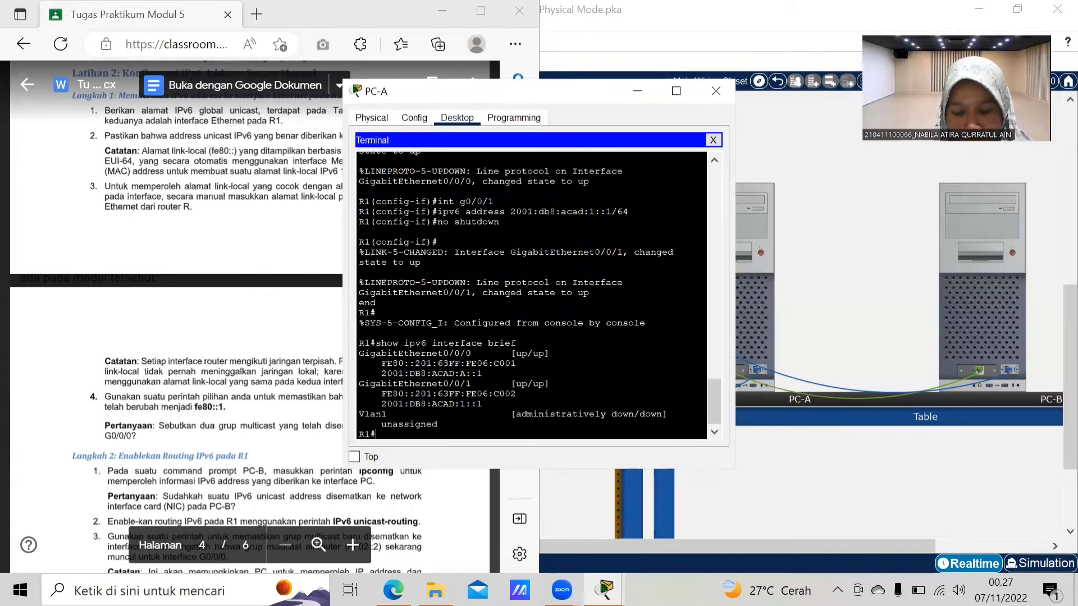
- Run show interface on R1 and page through the details of all interfaces to the end of the output
text(sho)
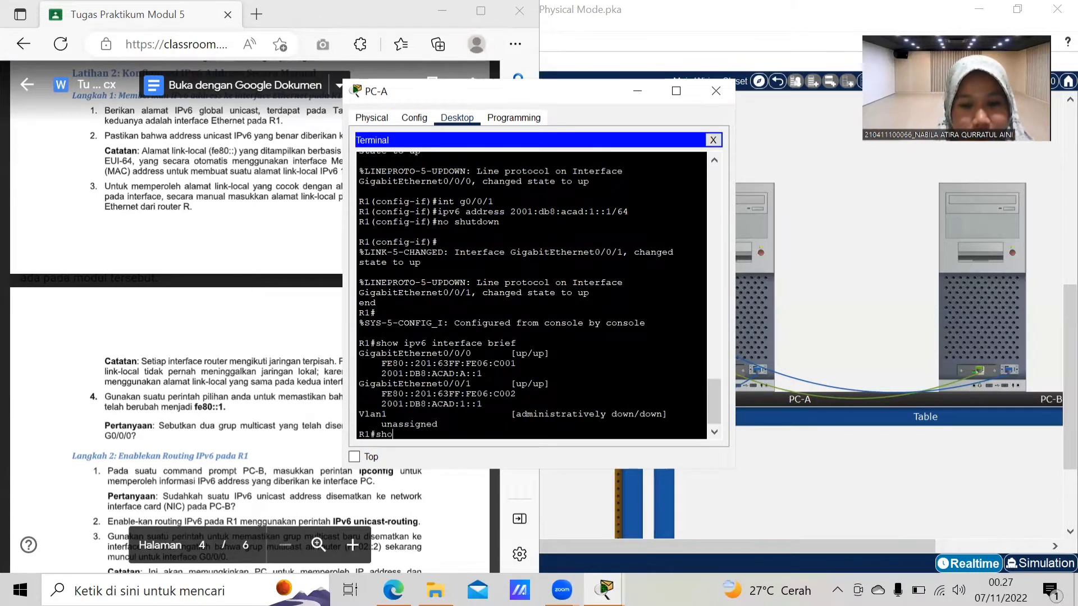
text(w interface)
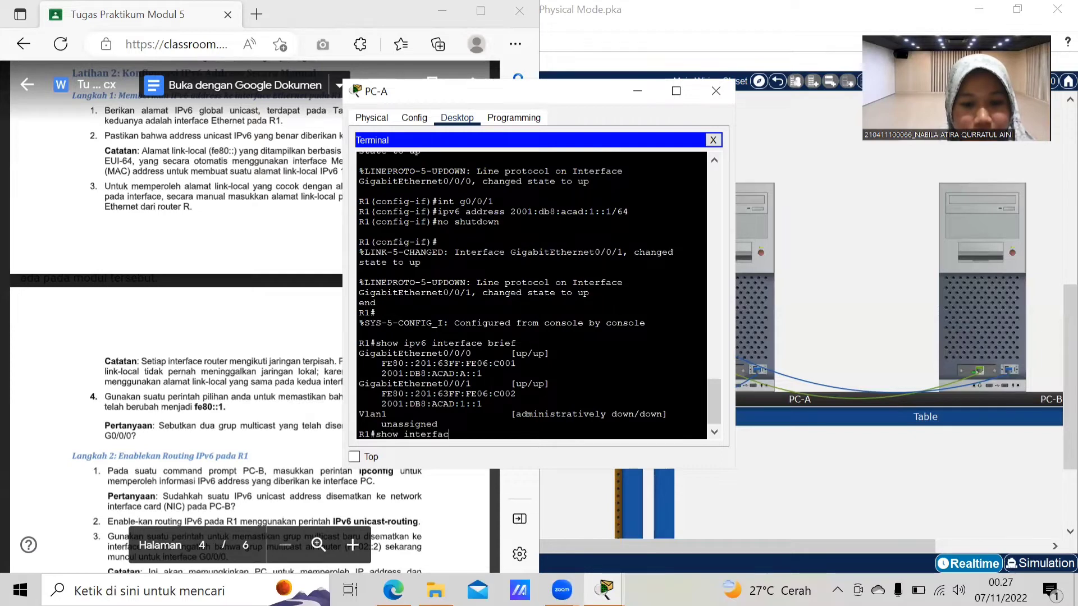
key(Return)
key(Return)
key(Return)
key(Return)
key(Return)
key(Return)
key(Return)
key(Return)
key(Return)
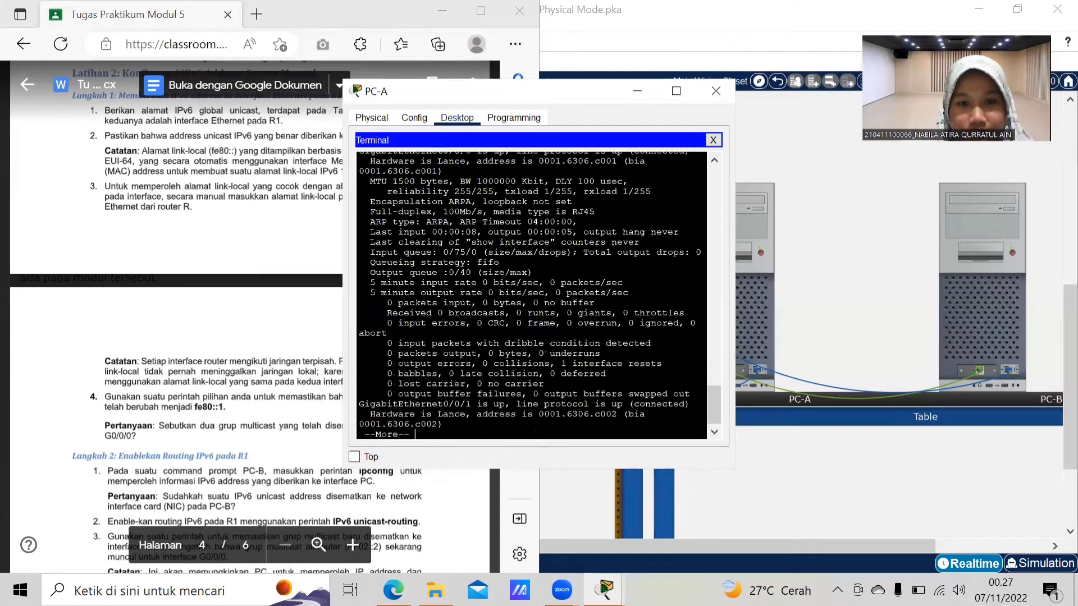
key(Return)
key(Return)
key(Return)
key(Return)
key(Return)
key(Return)
key(Return)
key(Return)
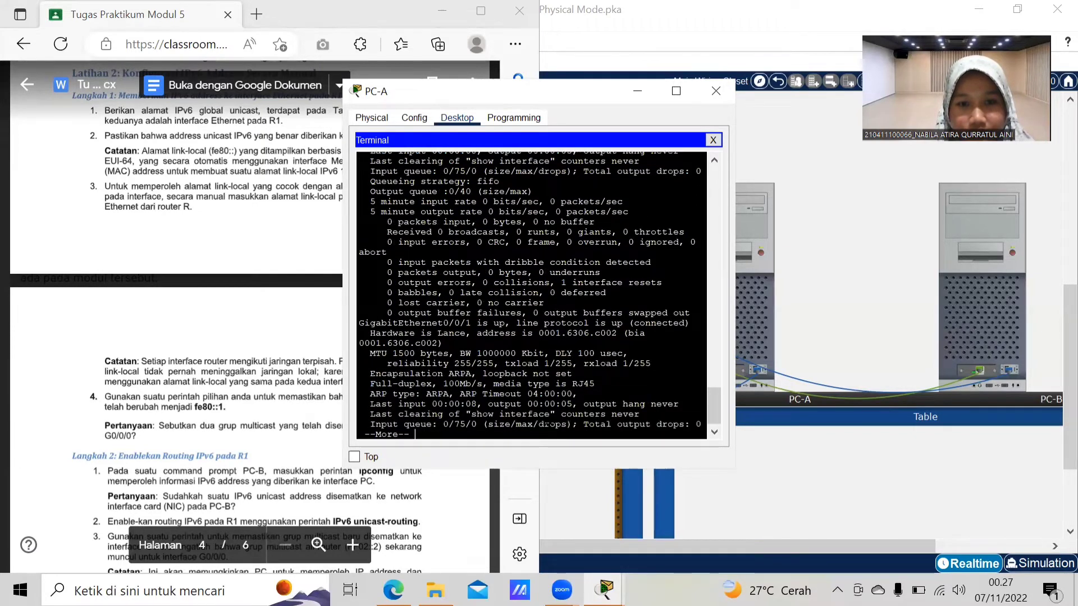
key(Return)
key(Return)
key(Return)
key(Return)
key(Return)
key(Return)
key(Return)
key(Return)
key(Return)
key(Return)
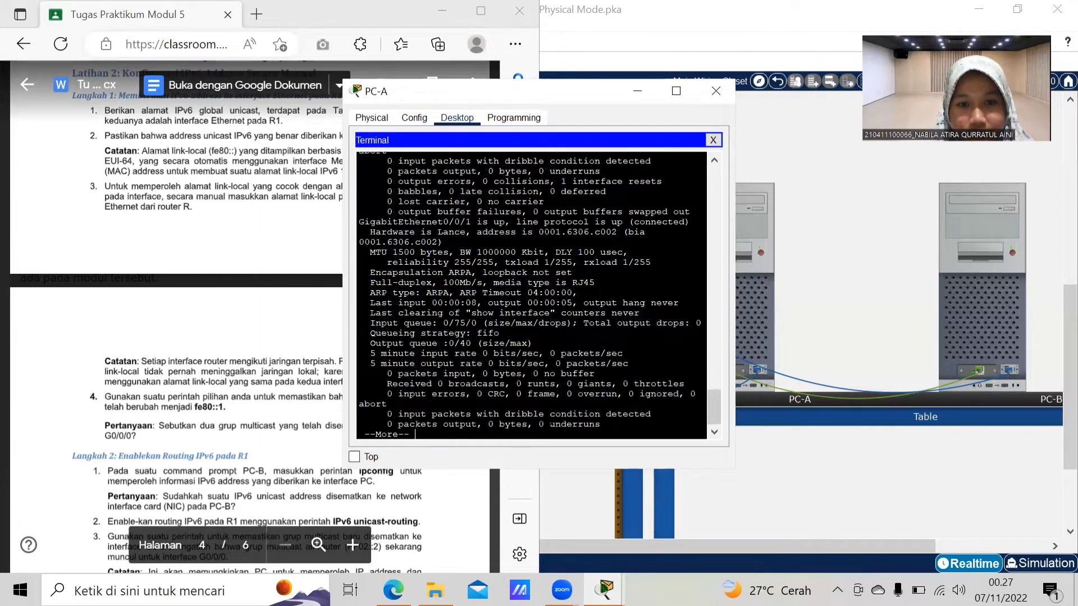
key(Return)
key(Return)
key(Return)
key(Return)
key(Return)
key(Return)
key(Return)
key(Return)
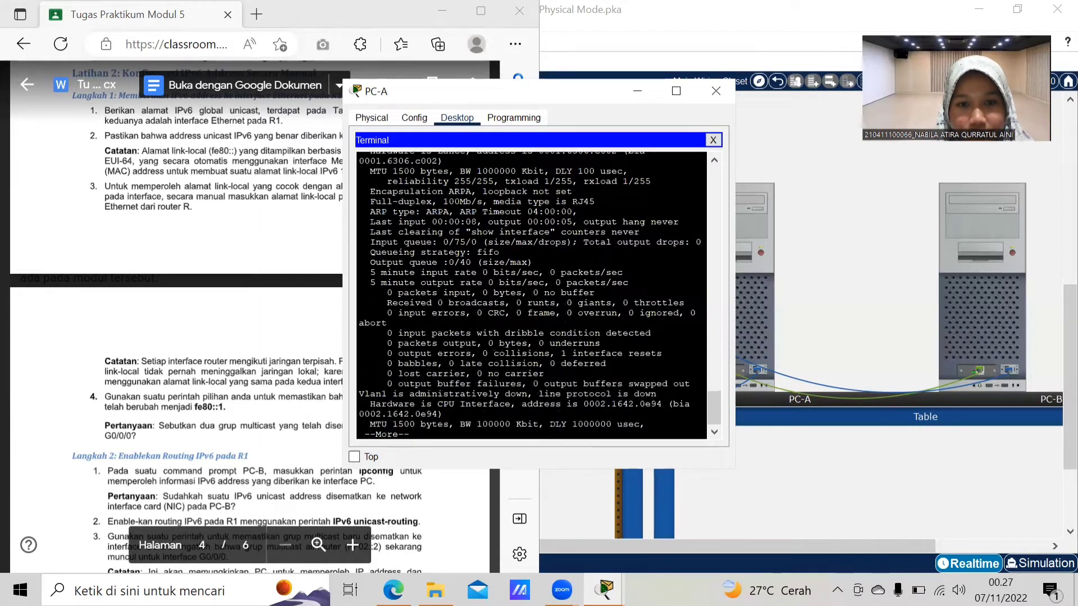
key(Return)
key(Return)
key(Return)
key(Return)
key(Return)
key(Return)
key(Return)
key(Return)
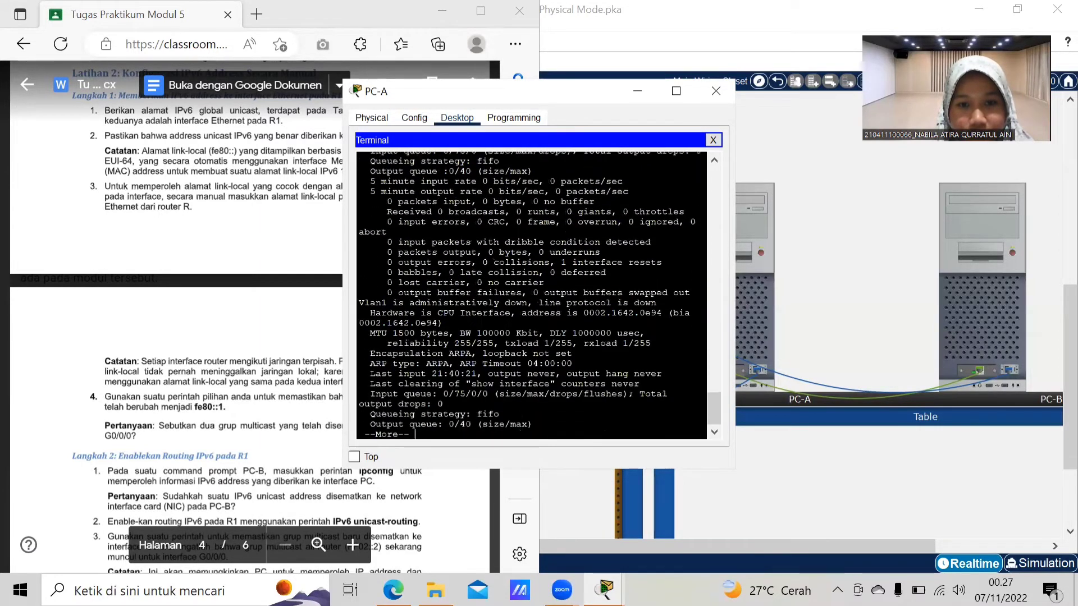
key(Return)
key(Return)
key(Return)
key(Return)
key(Return)
key(Return)
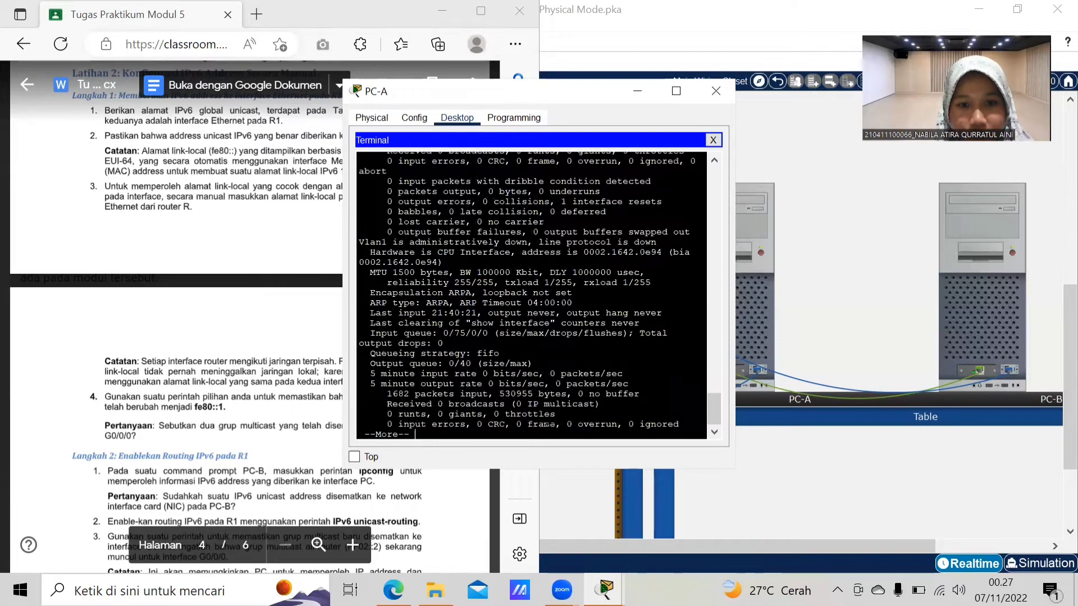
key(Return)
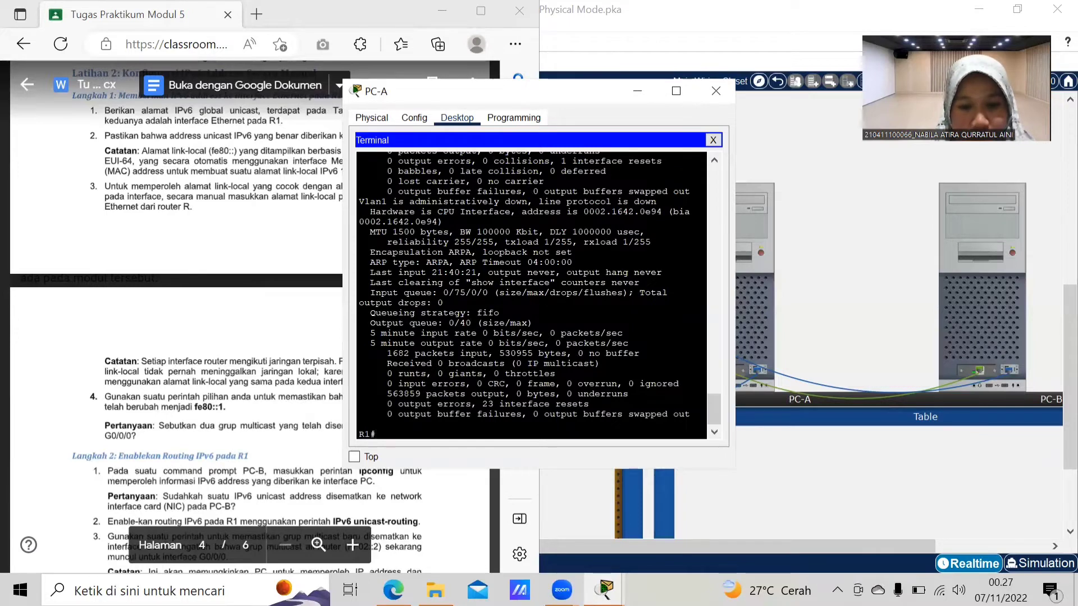
- Enter global configuration mode on R1 and assign interface g0/0/0 the address fe80::1 as link-local
text(config t)
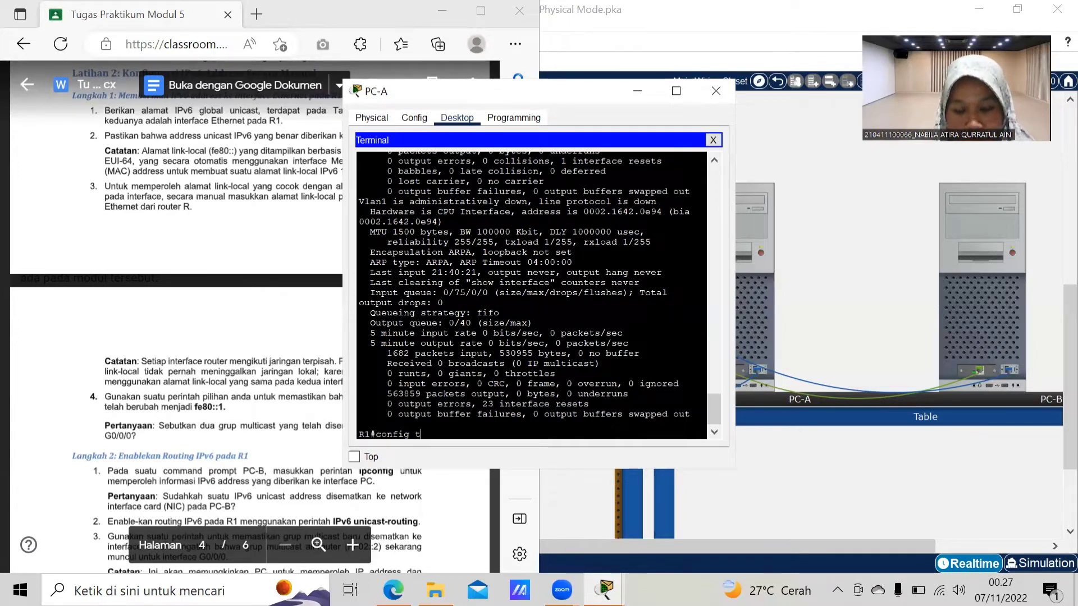
key(Return)
text(int)
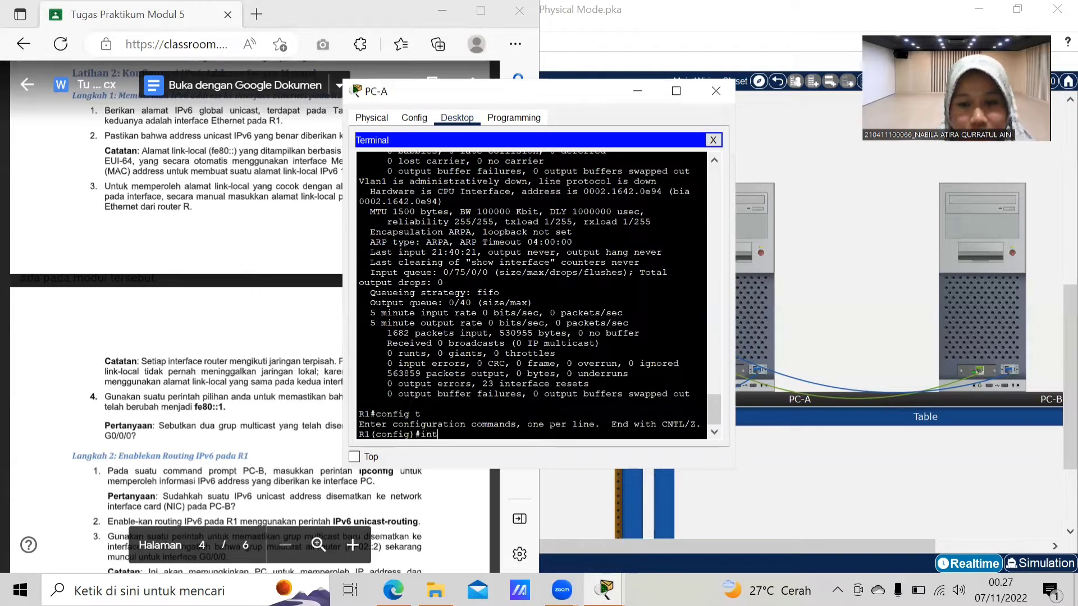
text( g0/0)
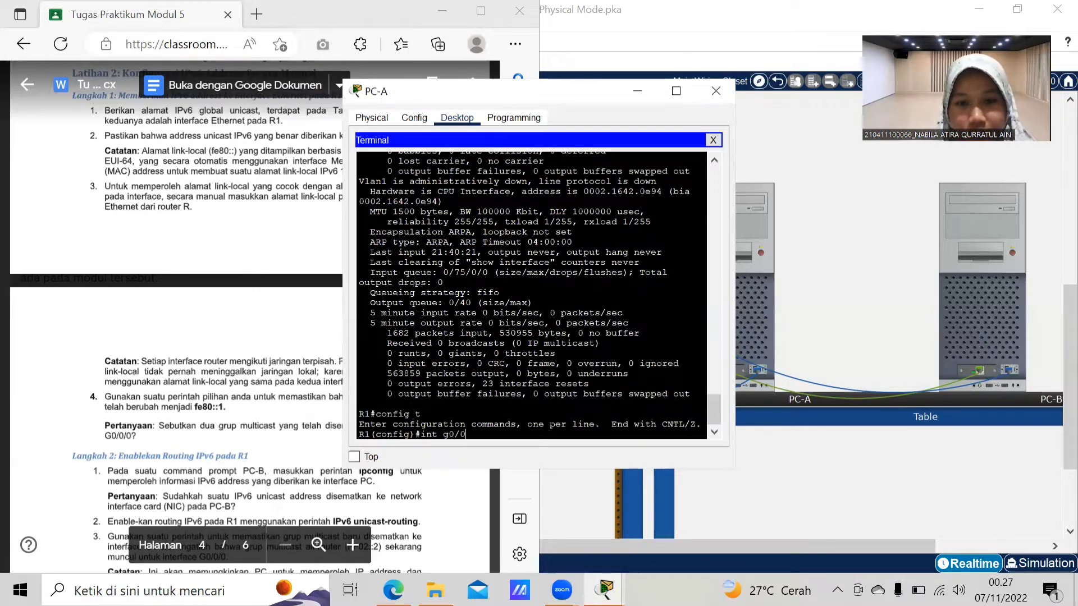
text(/0)
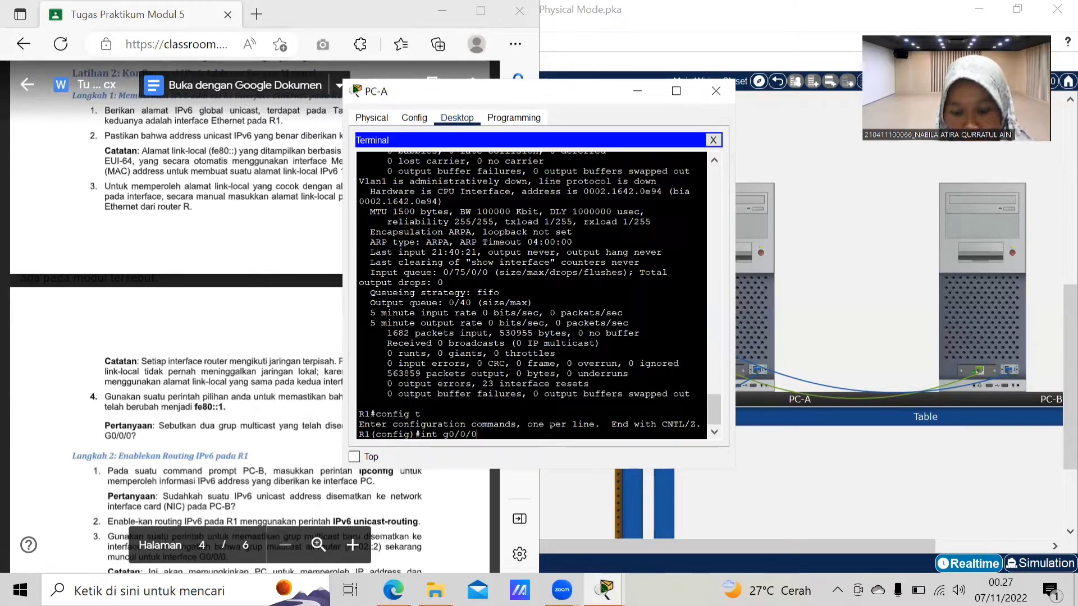
key(Return)
text(ipv6)
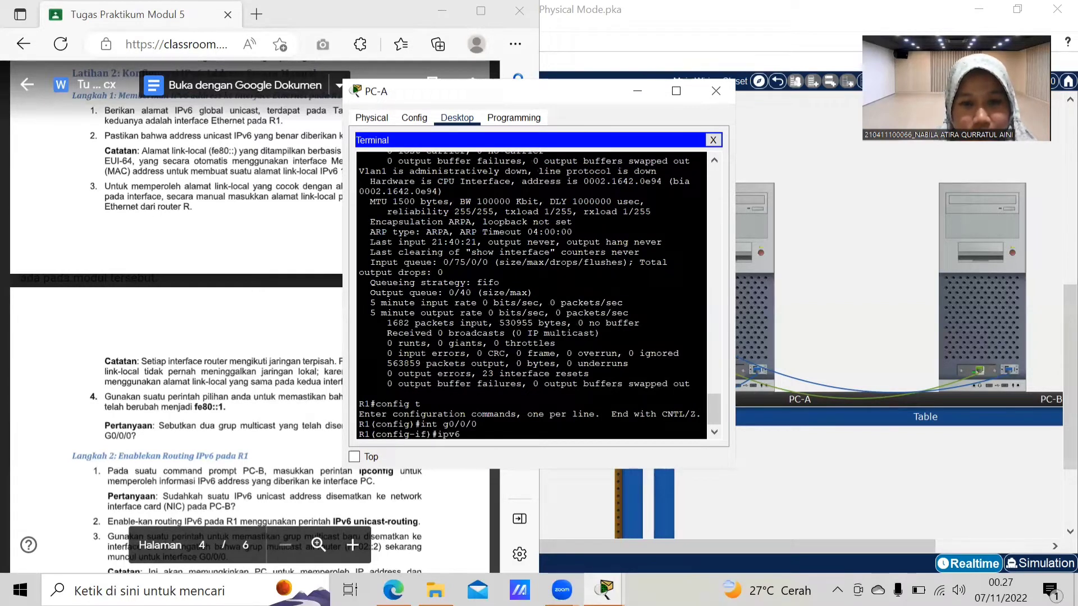
text( address)
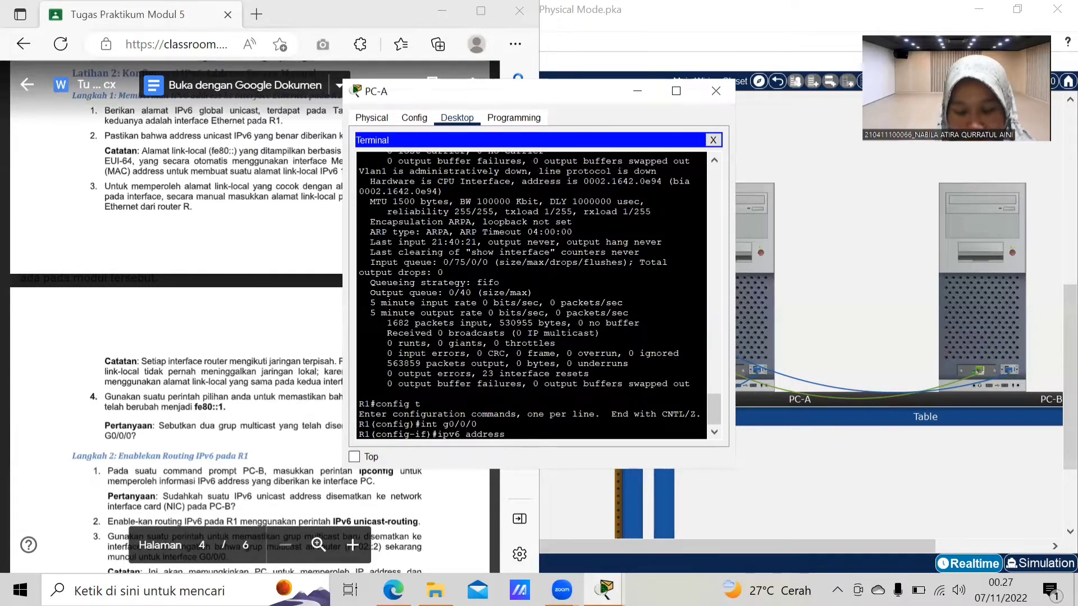
text( f)
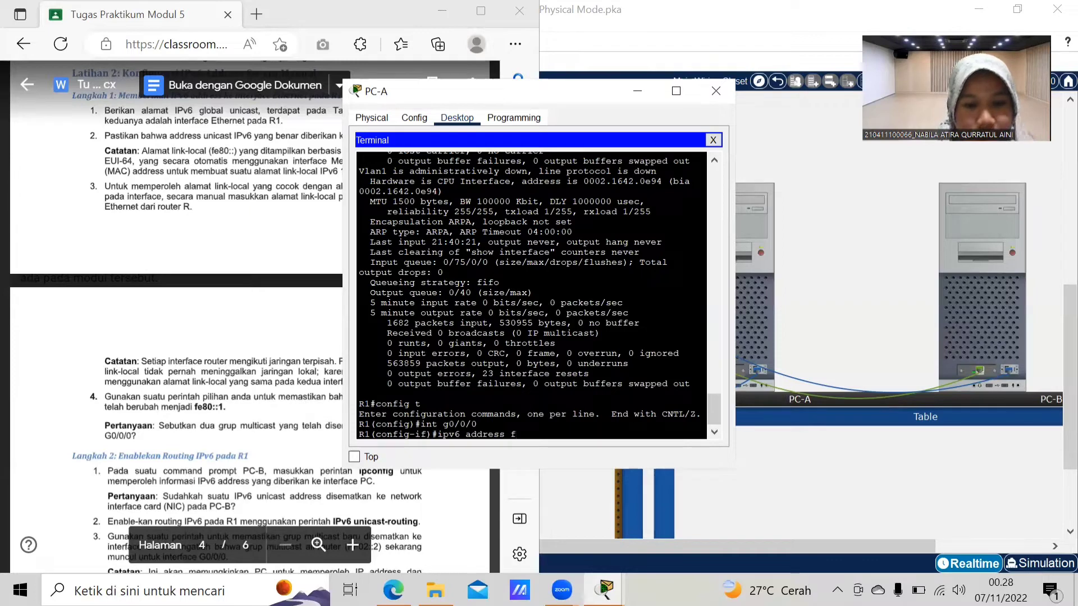
text(e80)
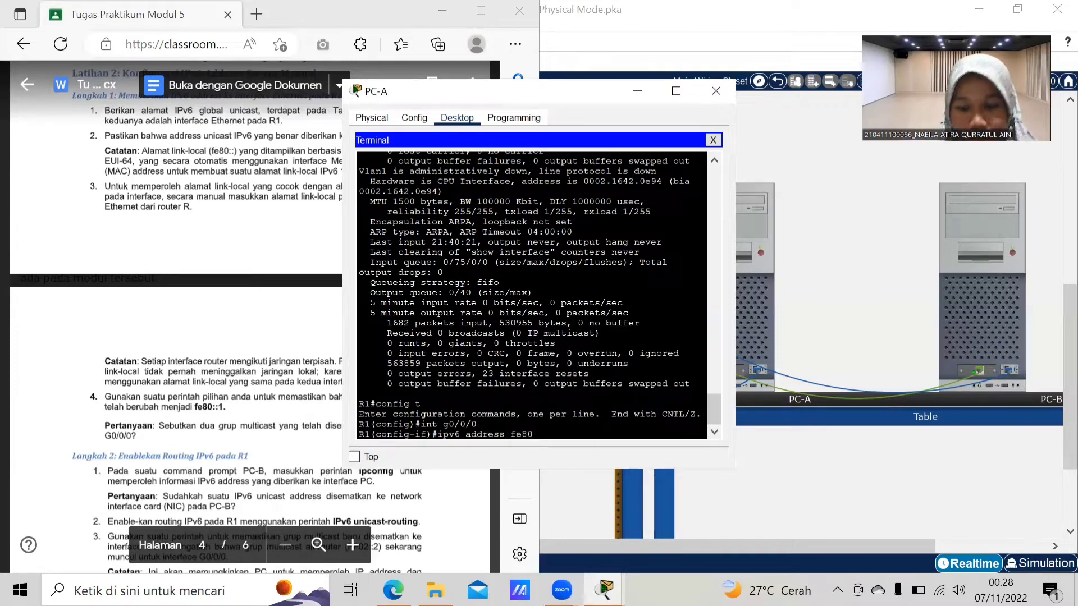
text(::1 l)
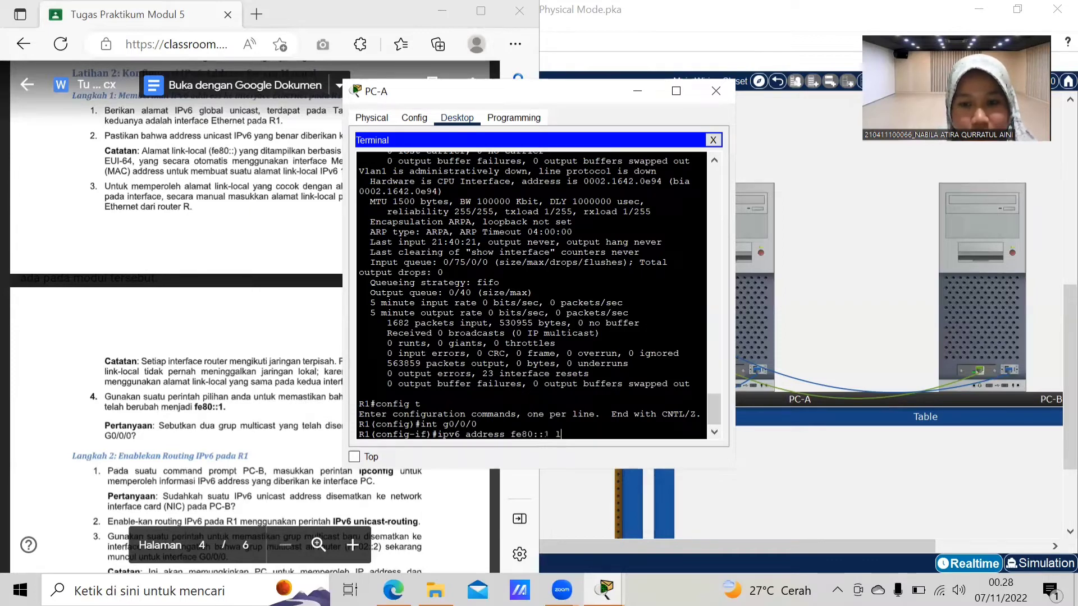
text(ink-local)
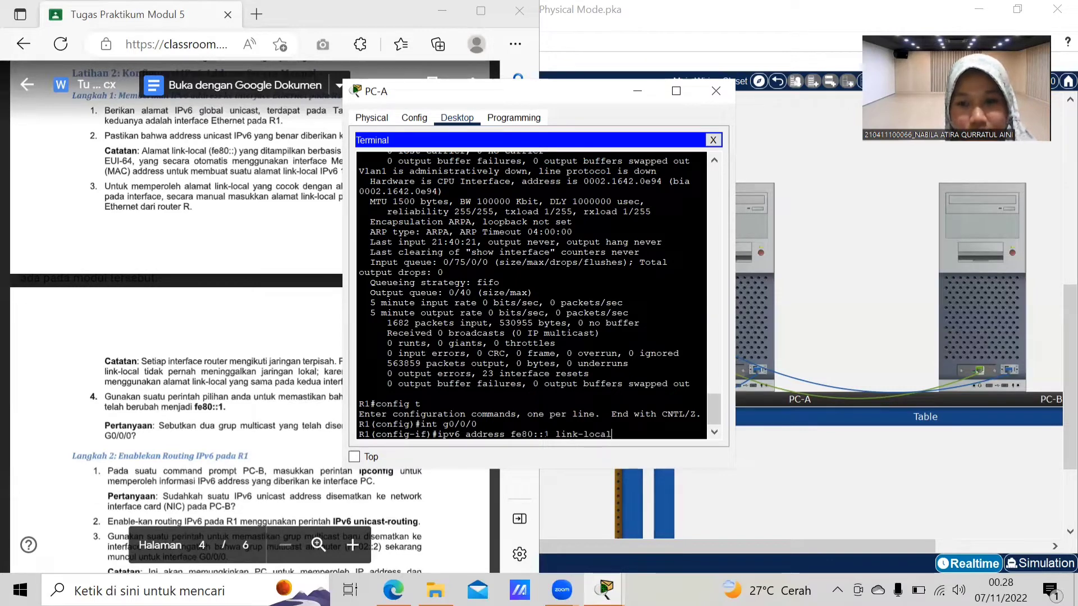
key(Return)
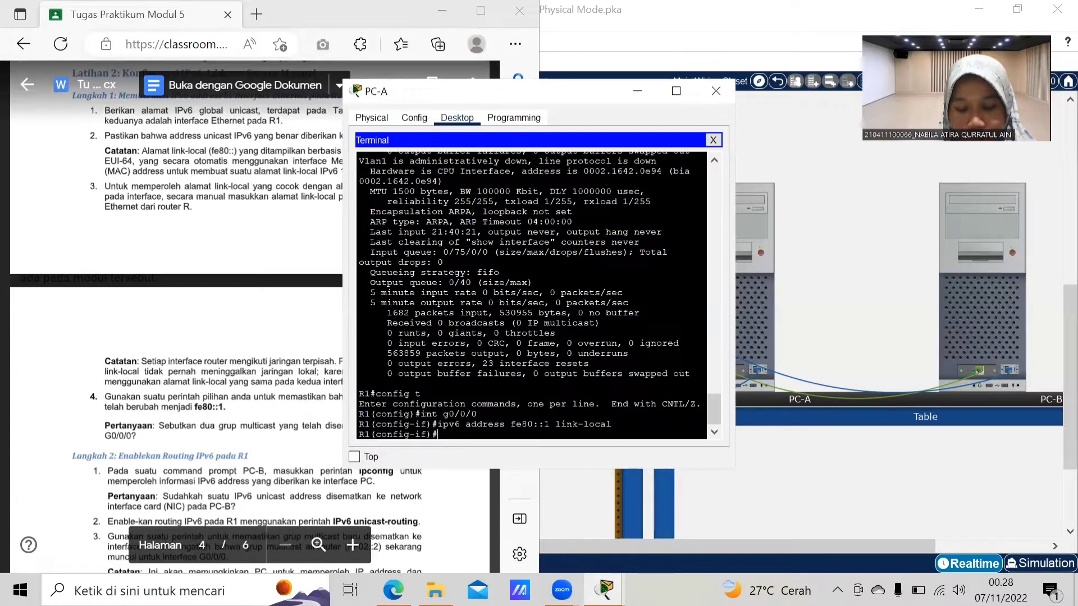
- Assign R1's interface g0/0/1 the IPv6 address fe80::1 as link-local
text(in)
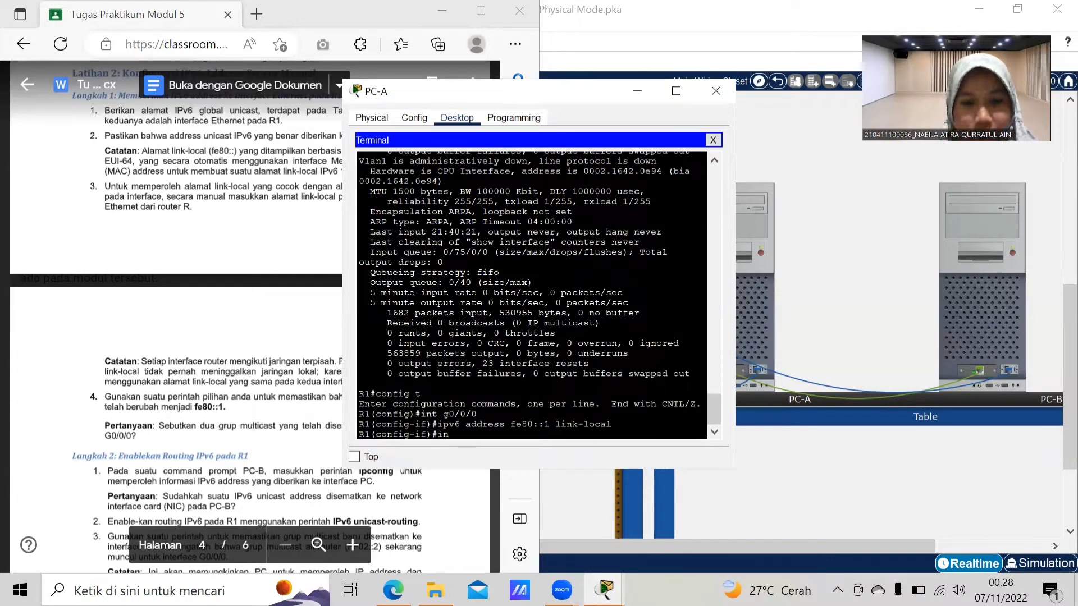
text(t g0/)
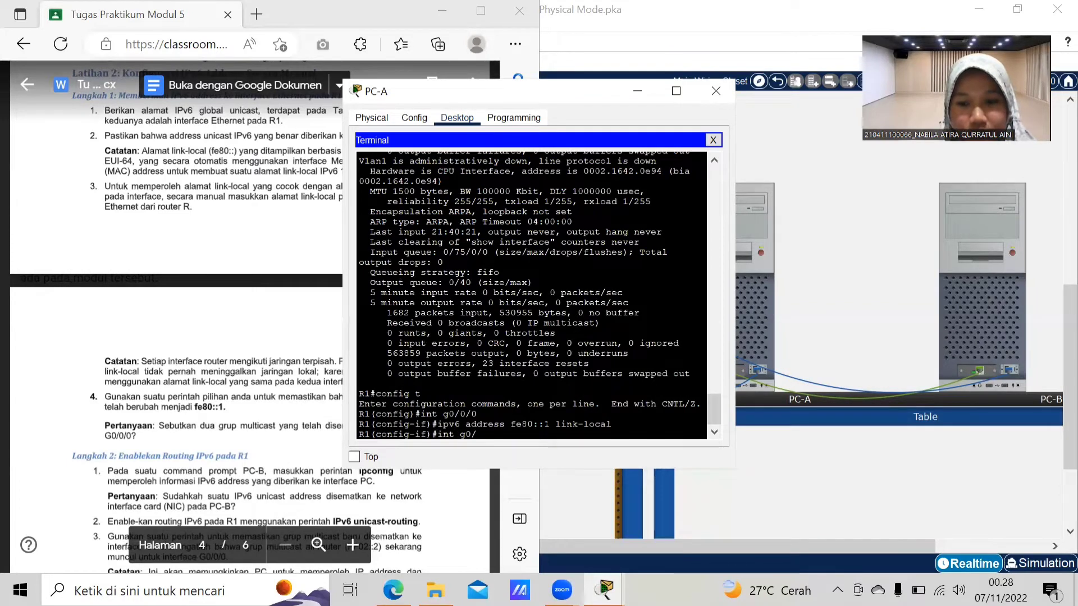
text(0/1)
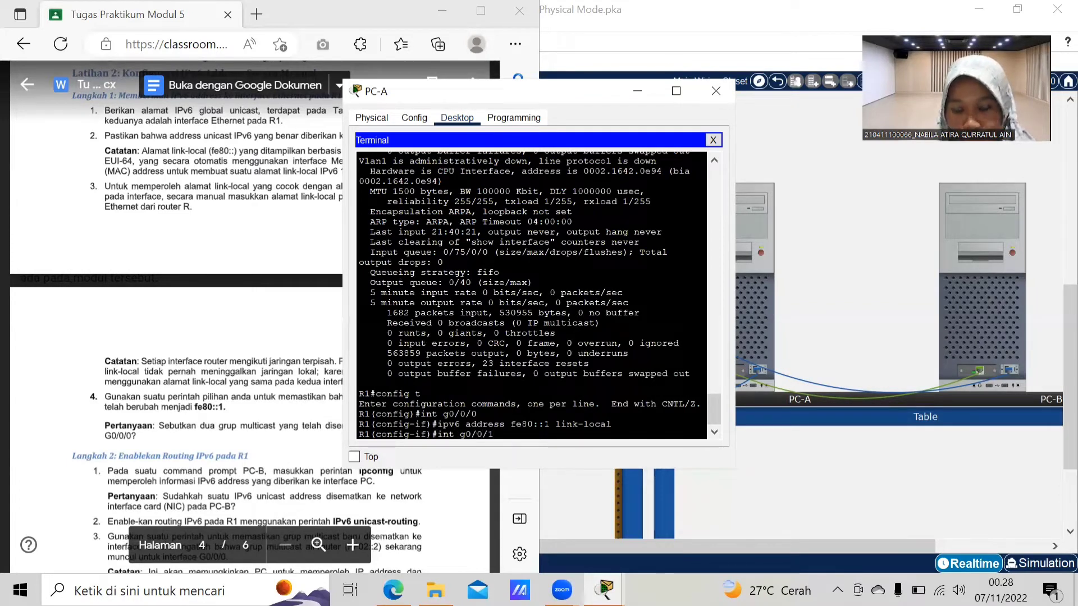
key(Return)
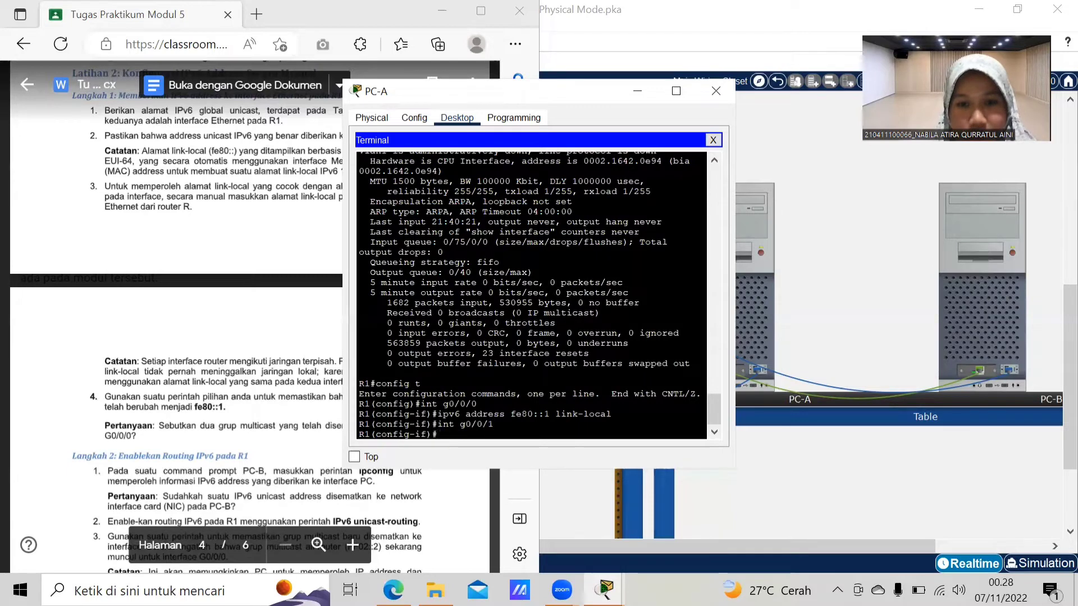
text(ipv)
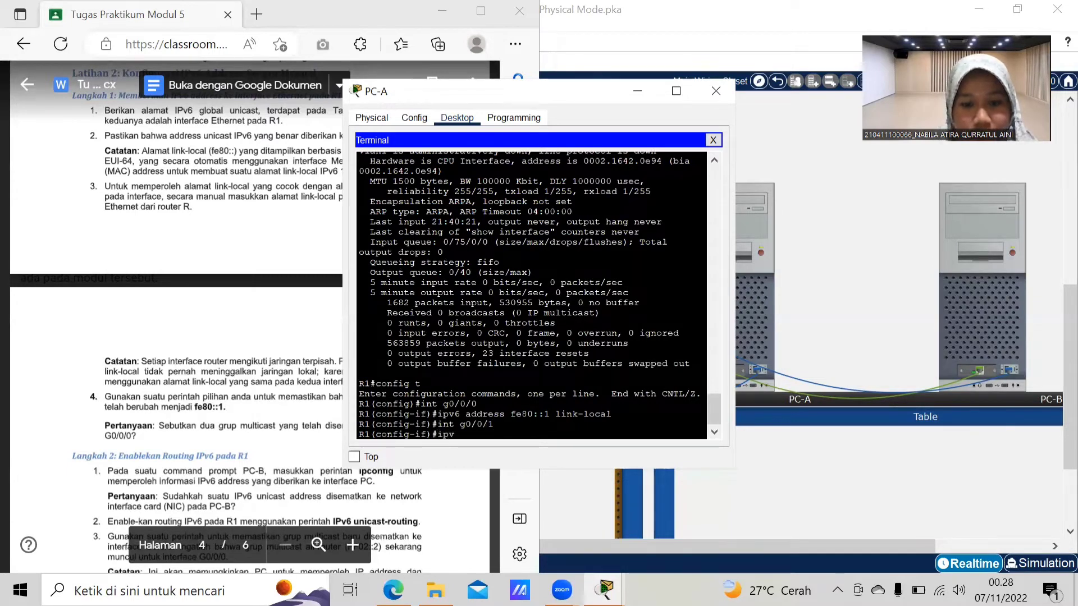
text(6 address)
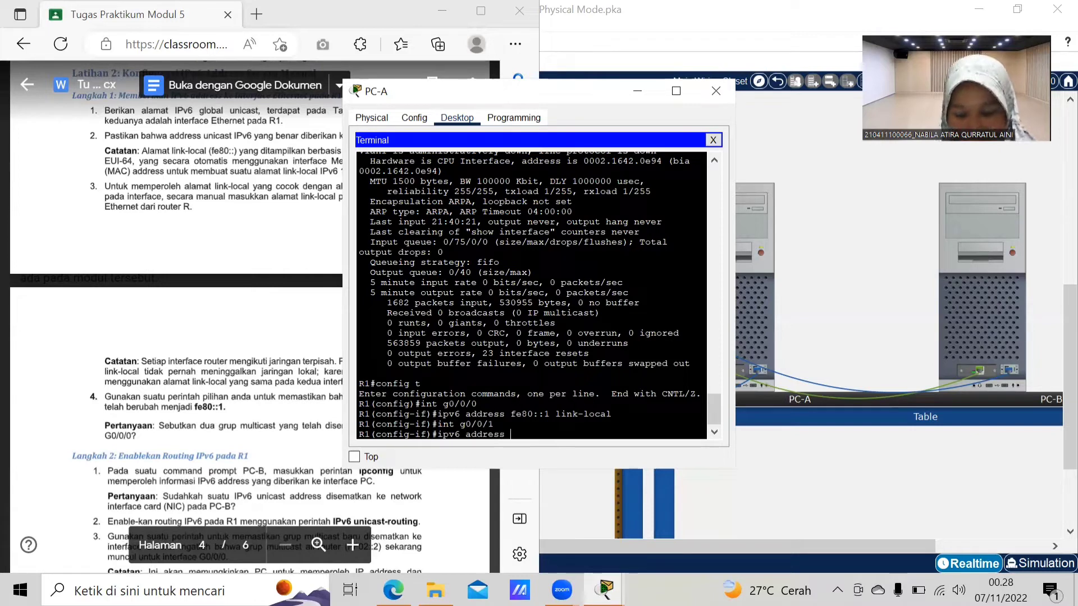
text( fe80)
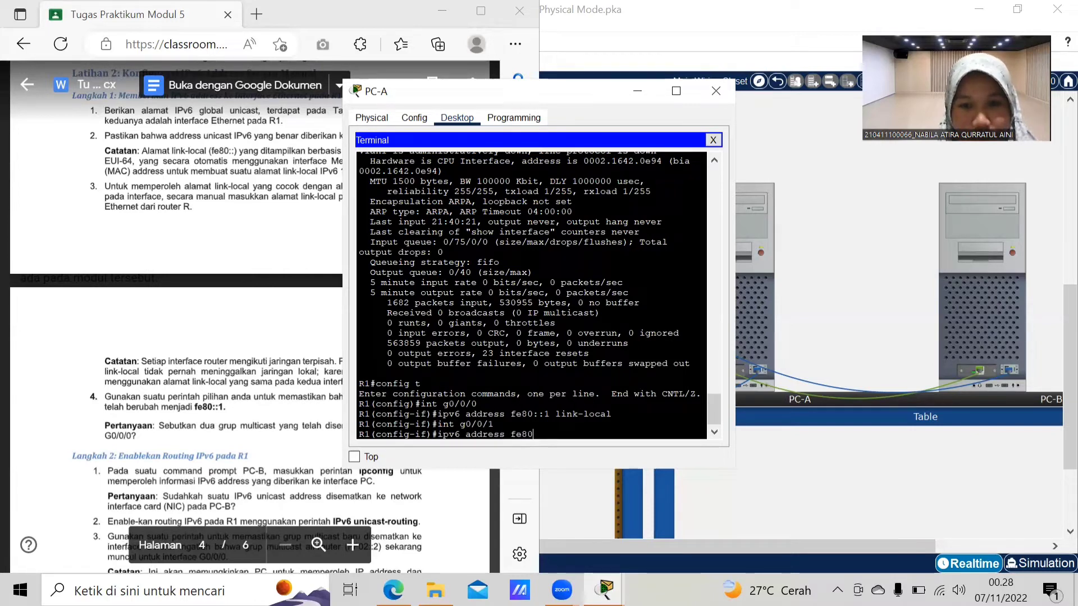
text(::1)
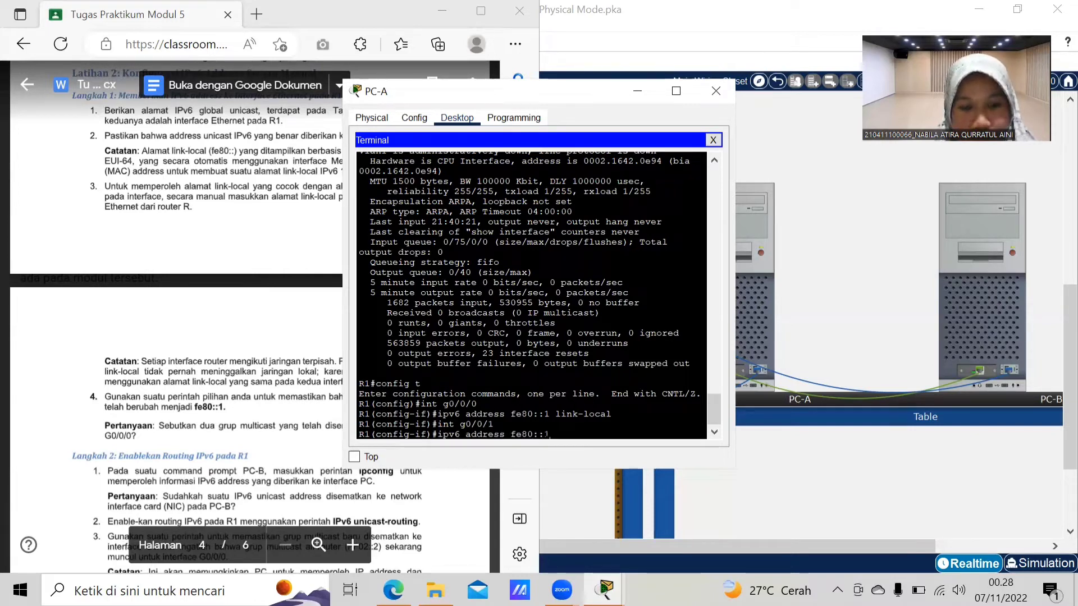
text( link-lo)
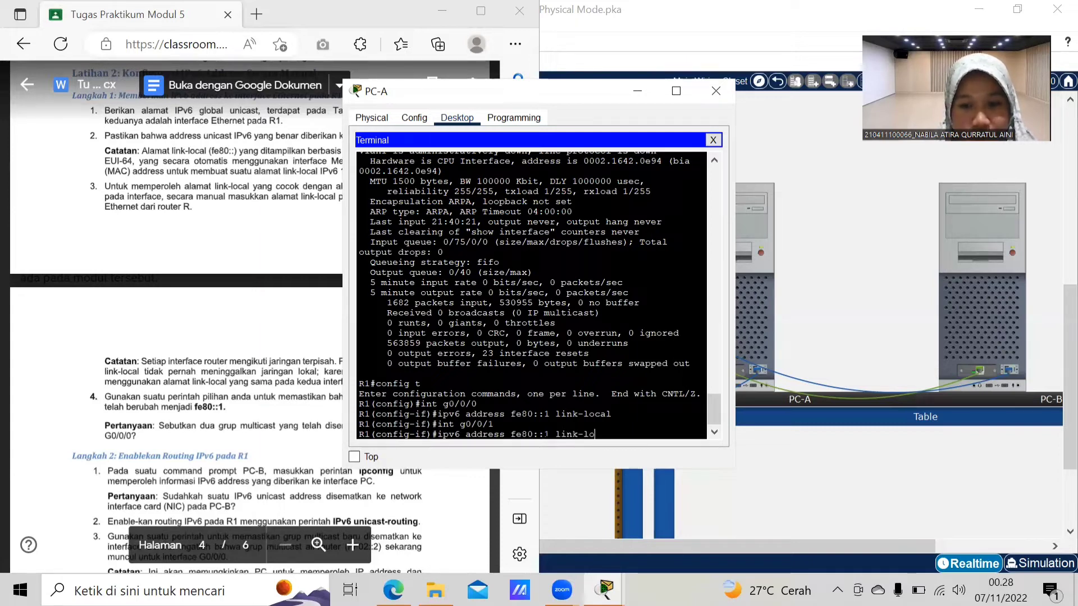
text(caa)
key(BackSpace)
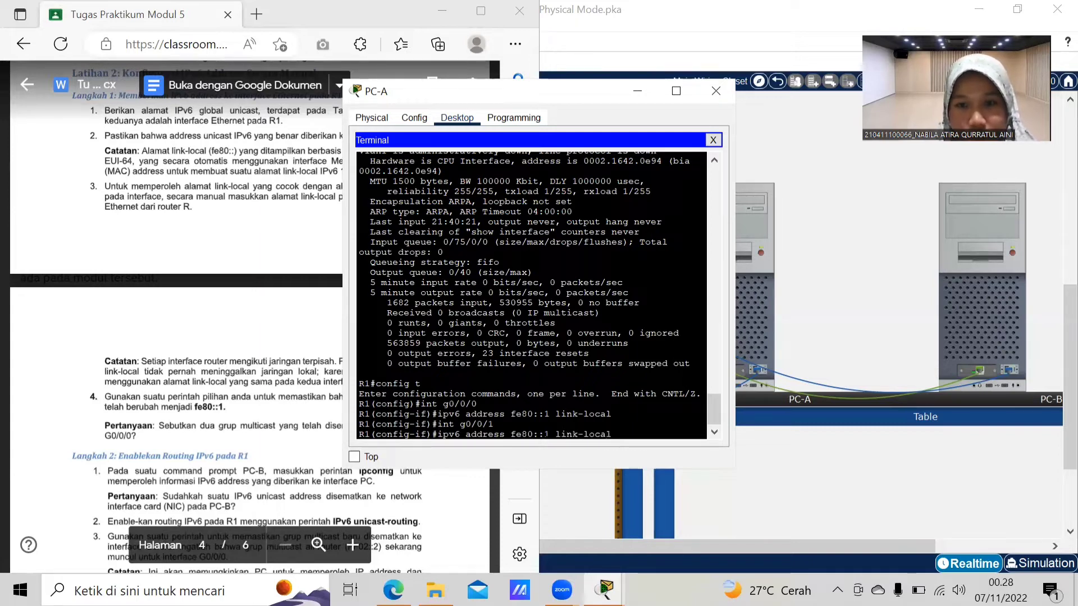
key(Return)
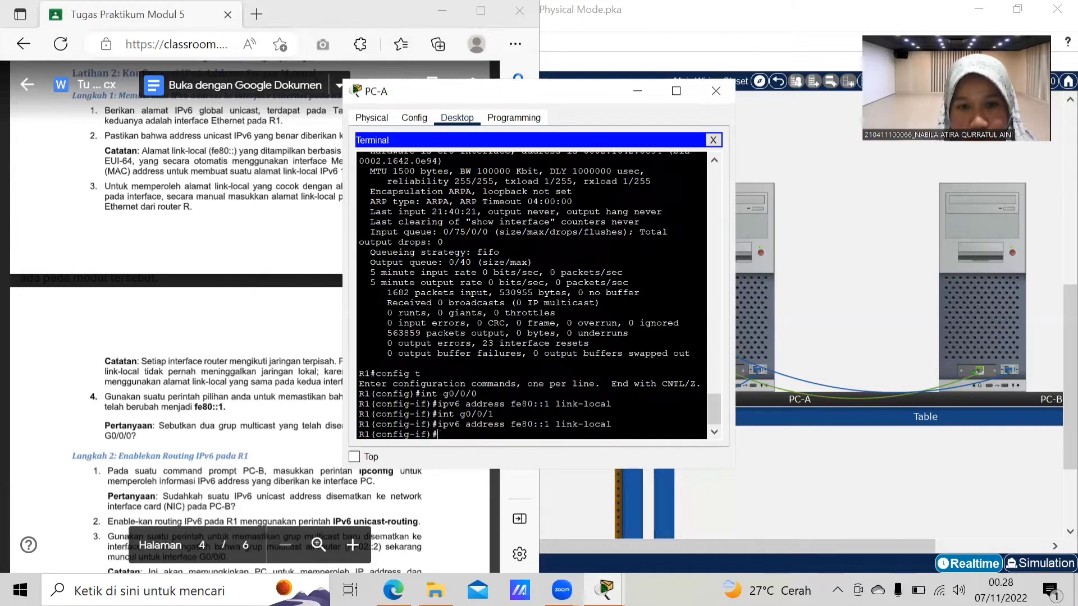
- Leave R1's interface and global configuration modes with exit and end, returning to the privileged EXEC prompt
text(exit)
key(Return)
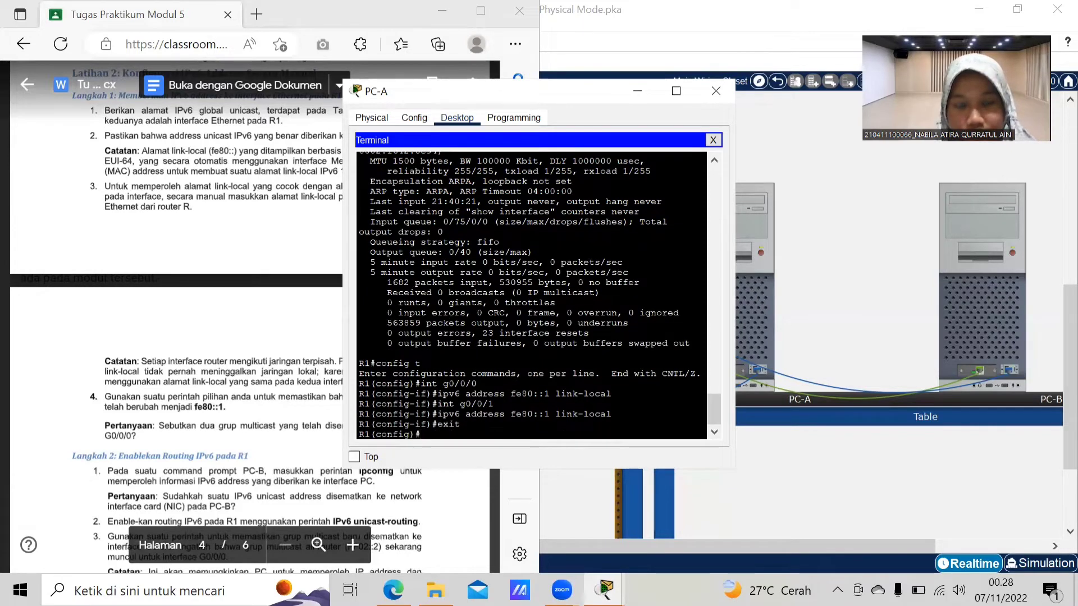
text(end)
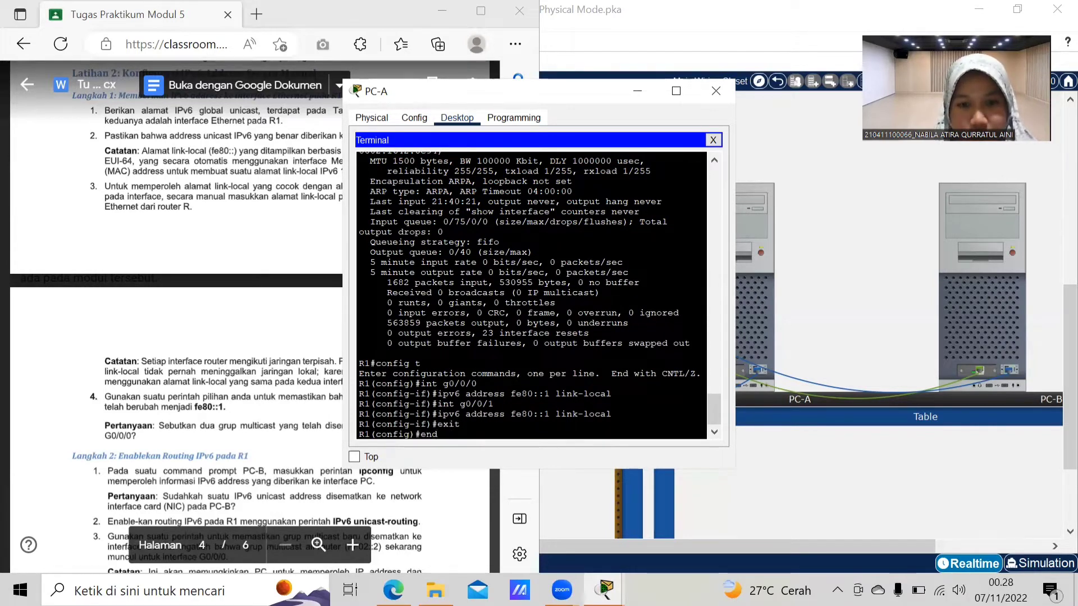
key(Return)
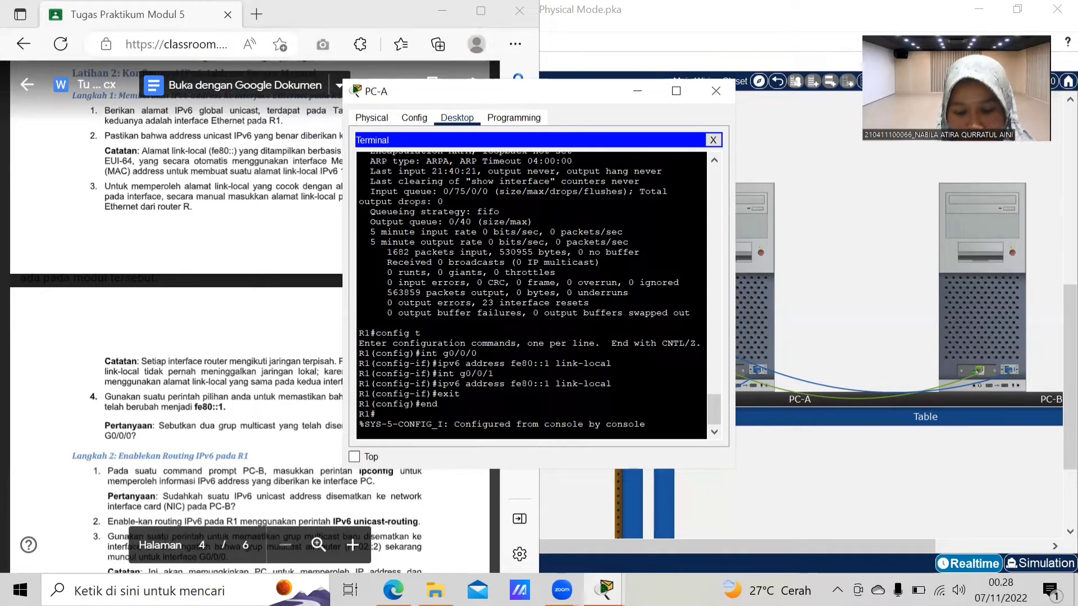
key(Return)
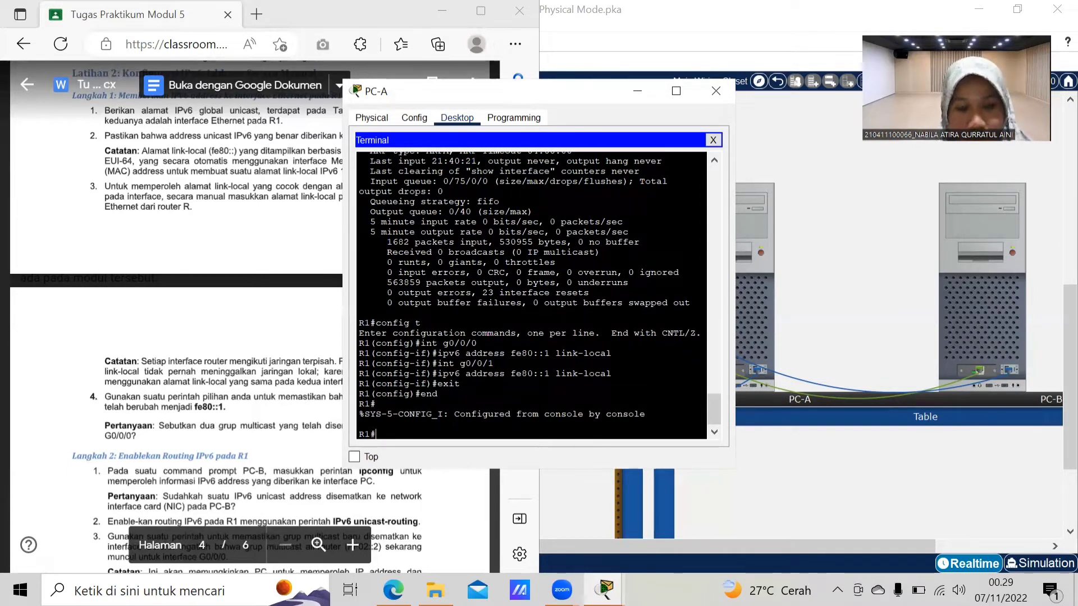
- Check the link-local and global addresses of R1's interfaces with show ipv6 interface brief
text(show ipv)
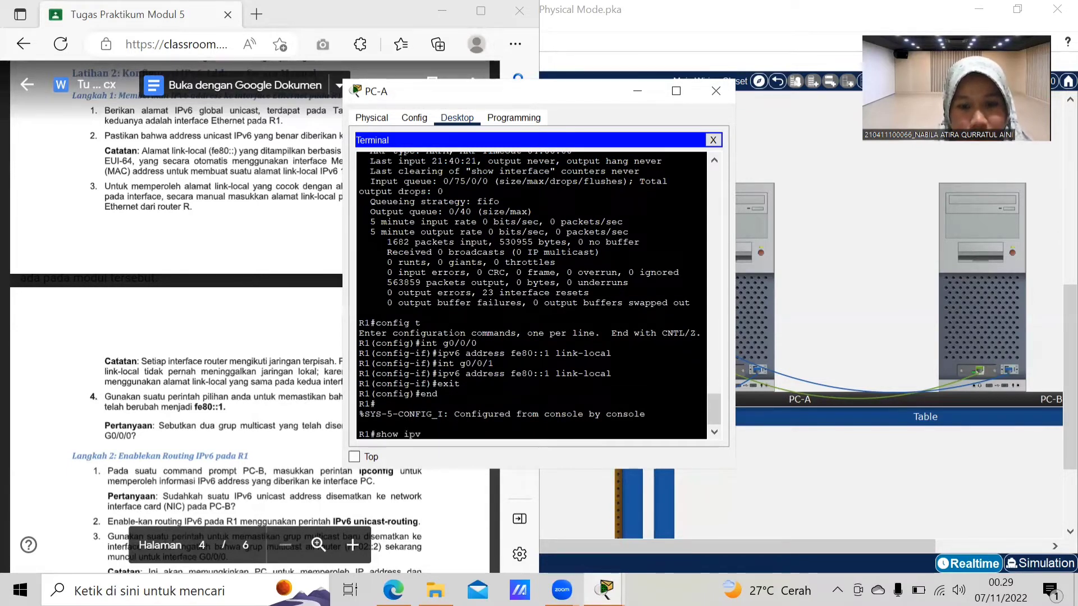
text(6 interface )
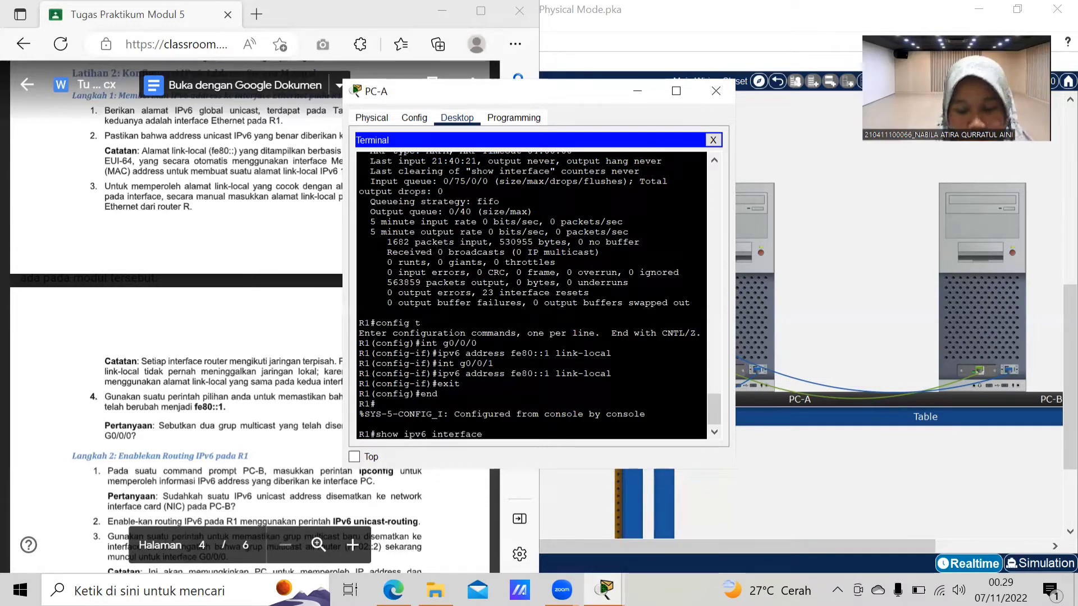
text(brief)
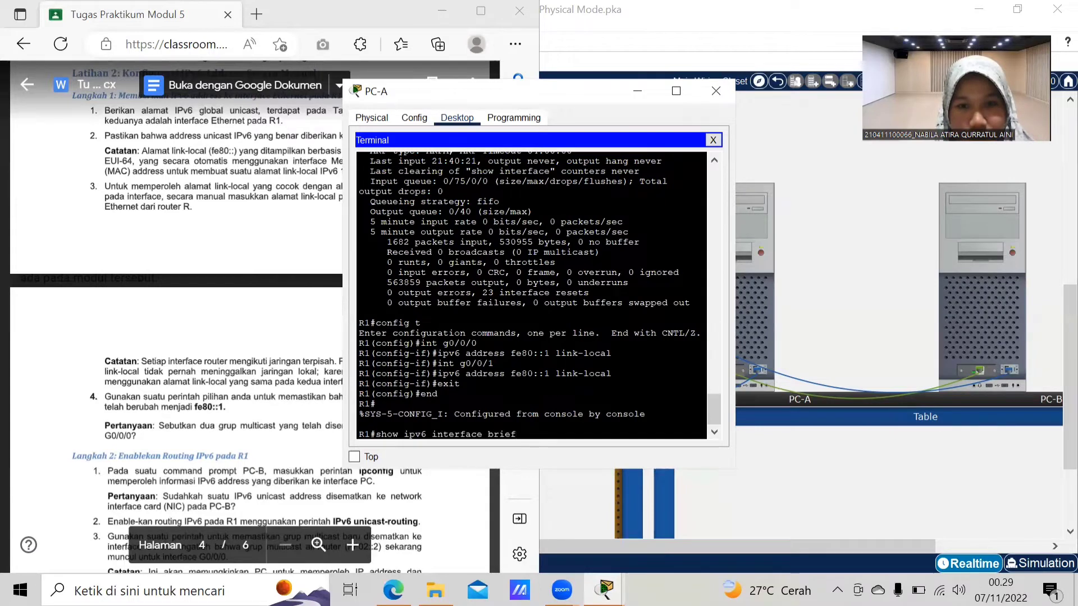
key(Return)
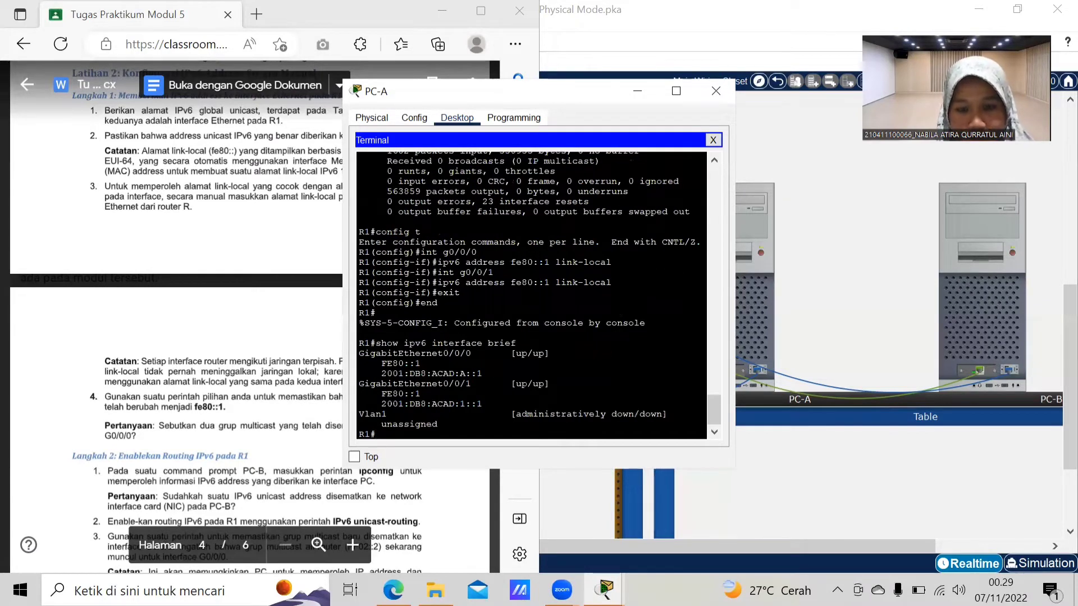
- Display the detailed IPv6 settings of R1's g0/0/0 with show ipv6 interface g0/0/0
text(show)
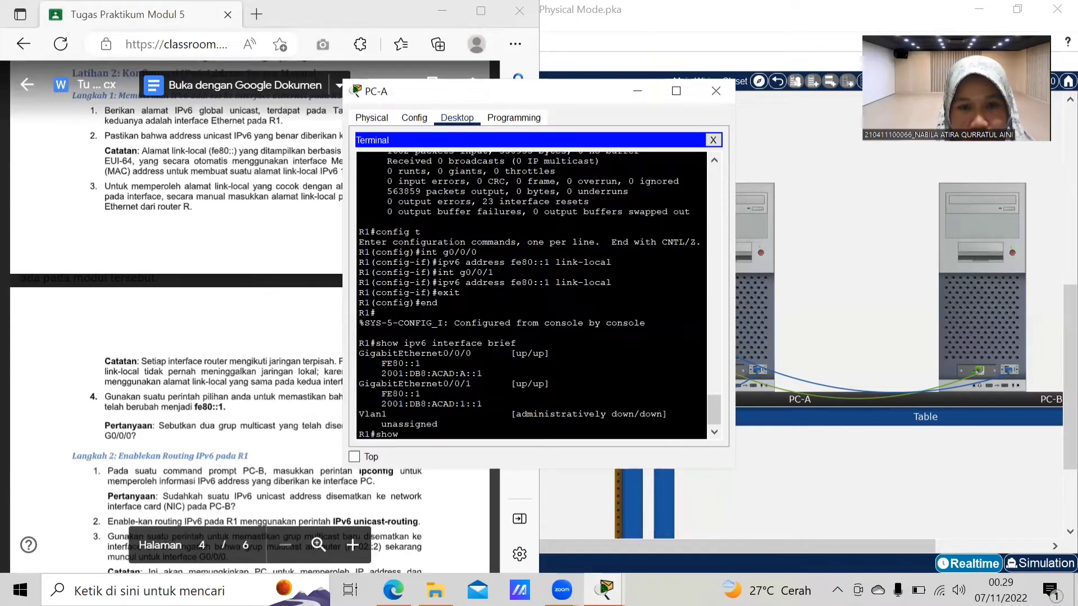
text( ipv6)
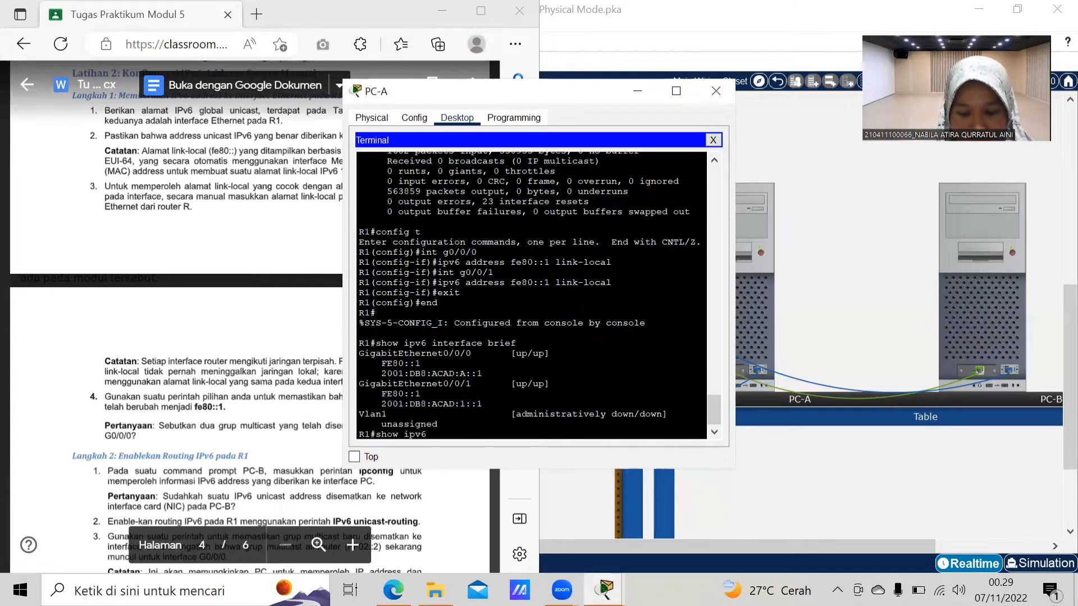
text( interface)
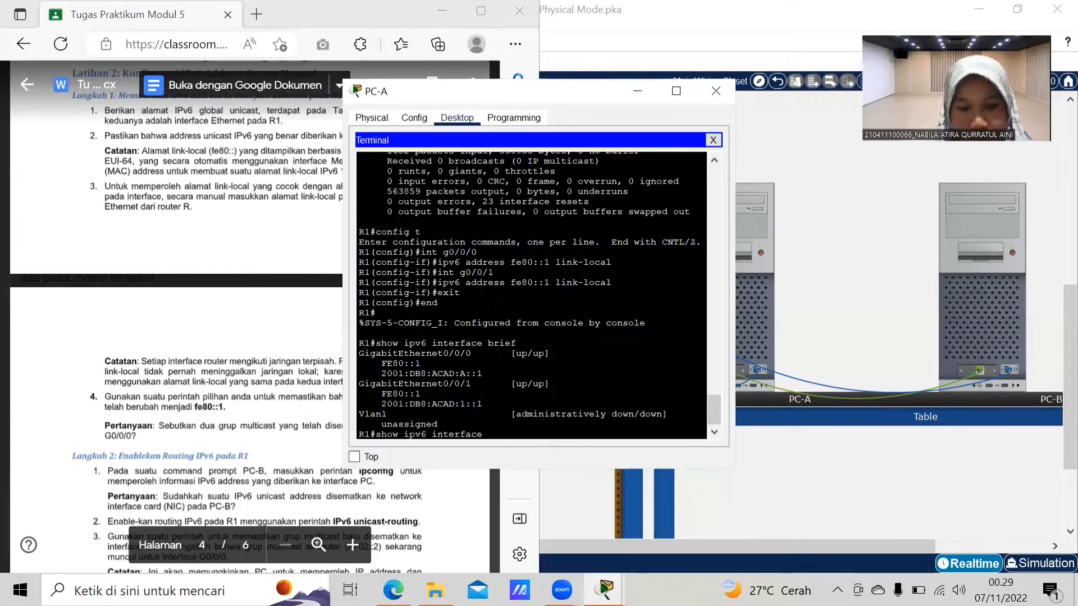
text( g0/0/0)
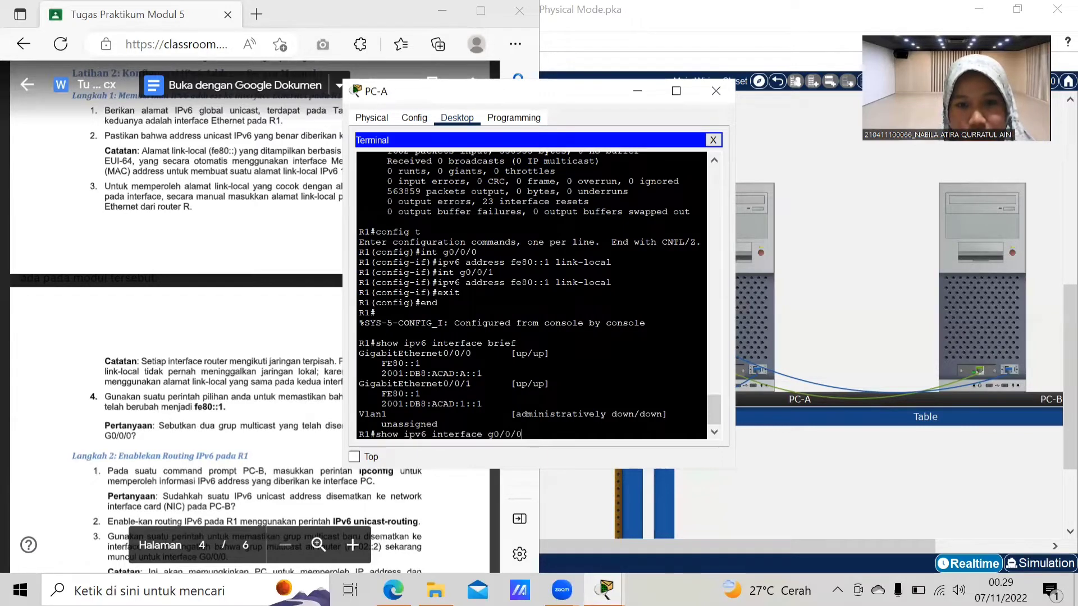
key(Return)
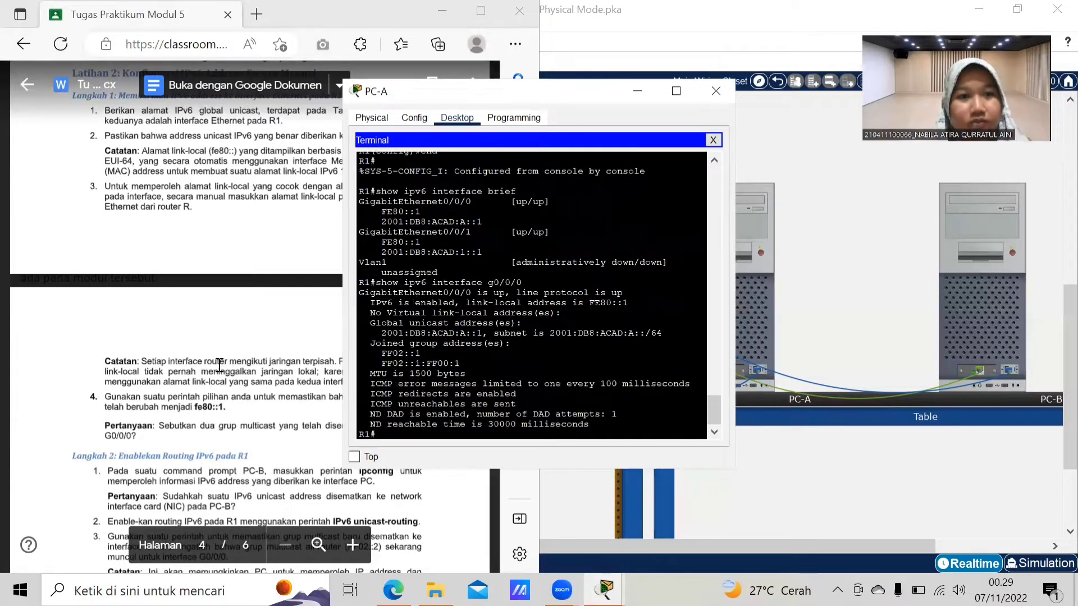
- Compare the link-local tasks in the browser document with the link-local commands and g0/0/0's link-local address in R1's console
click(220, 366)
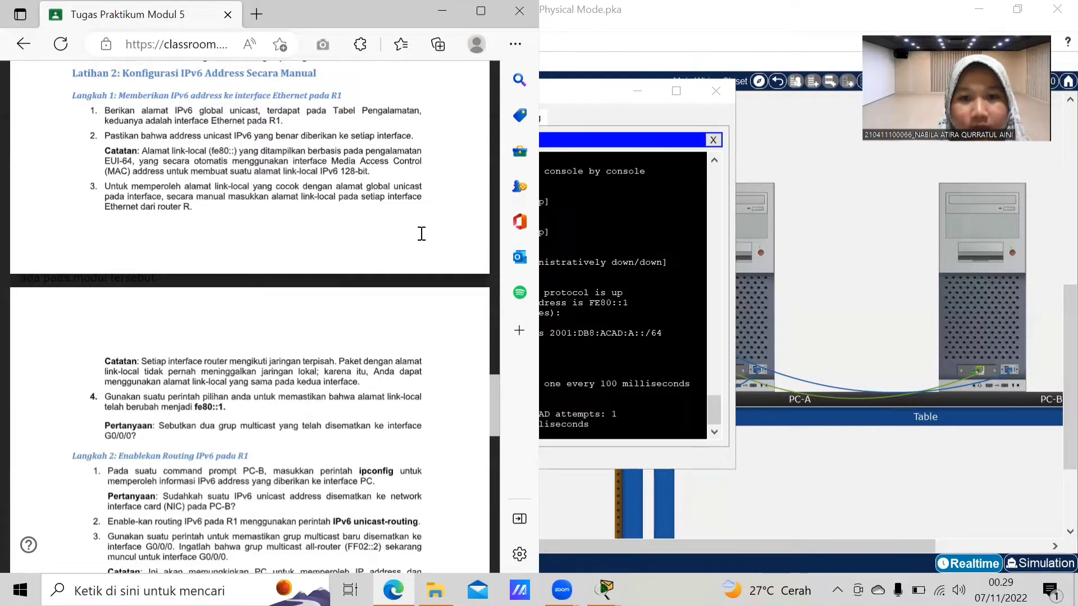
click(561, 91)
scroll(531, 296, up, 5)
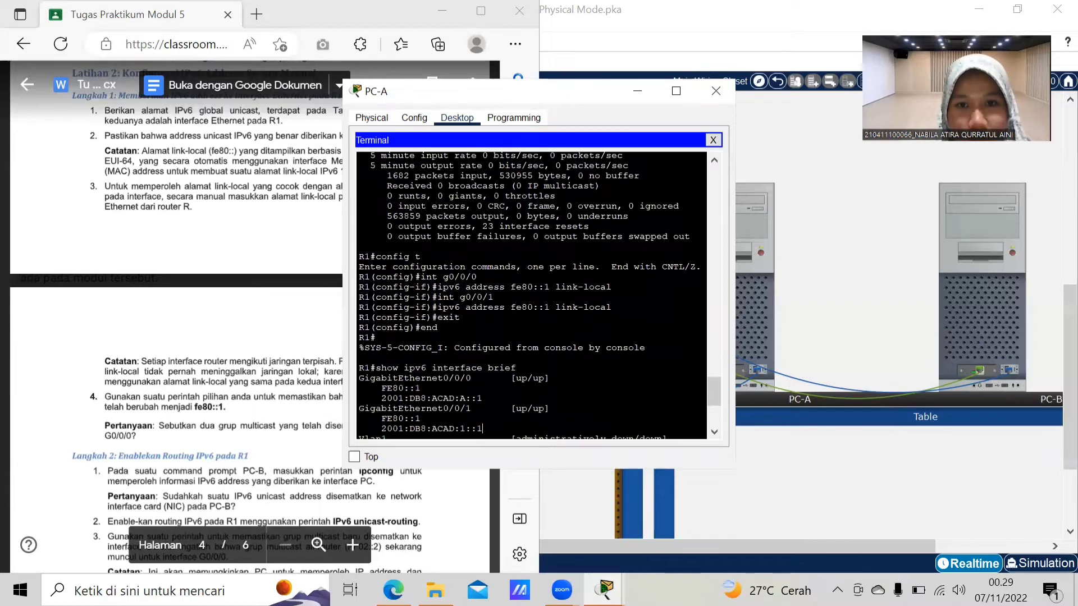
drag(511, 287, 612, 286)
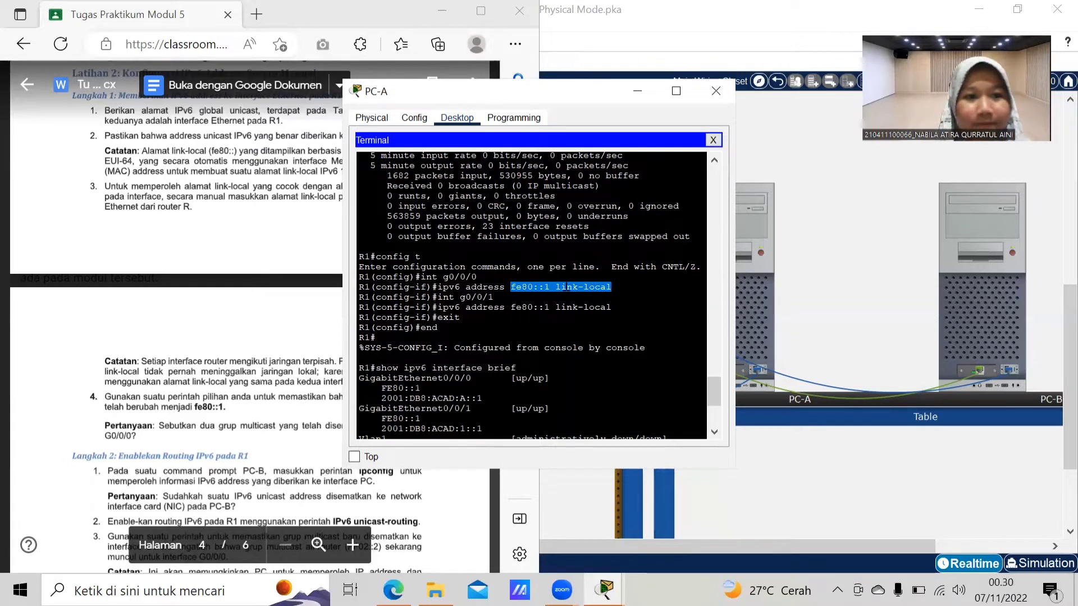
click(154, 342)
scroll(154, 341, down, 4)
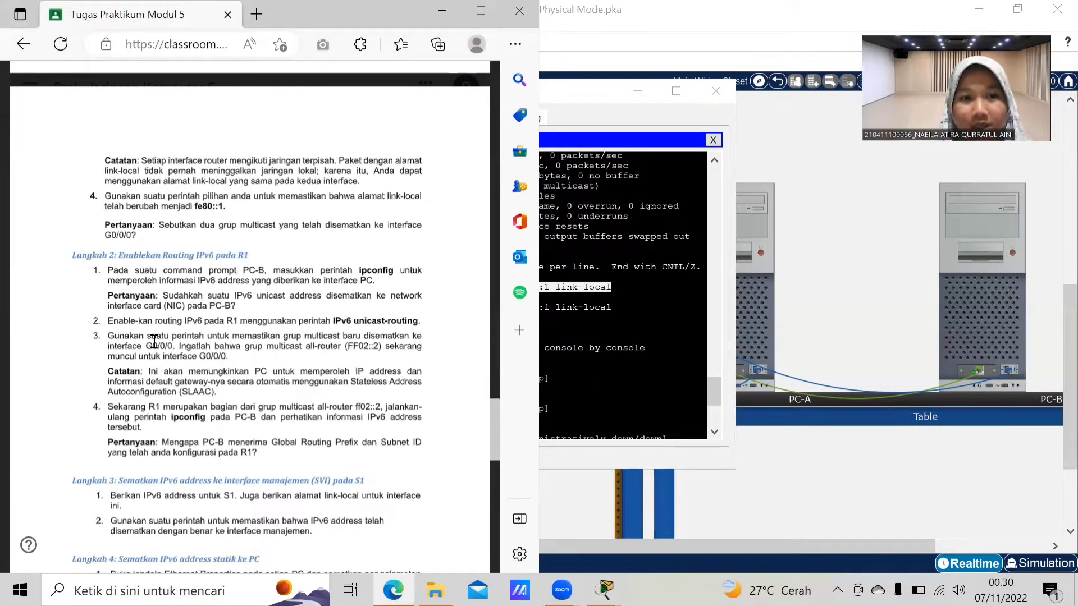
click(573, 330)
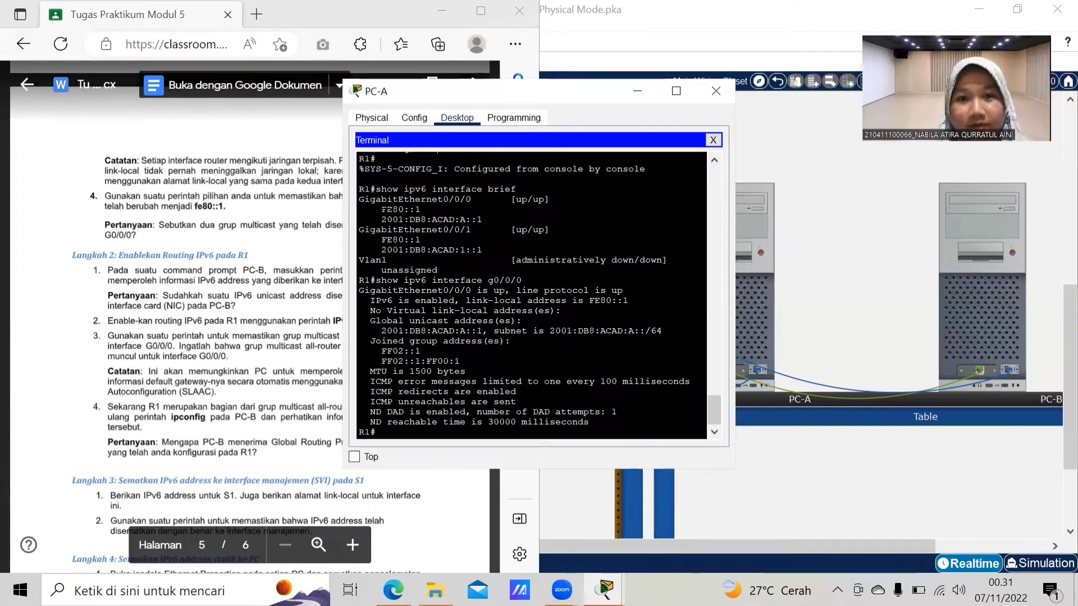
drag(381, 209, 421, 209)
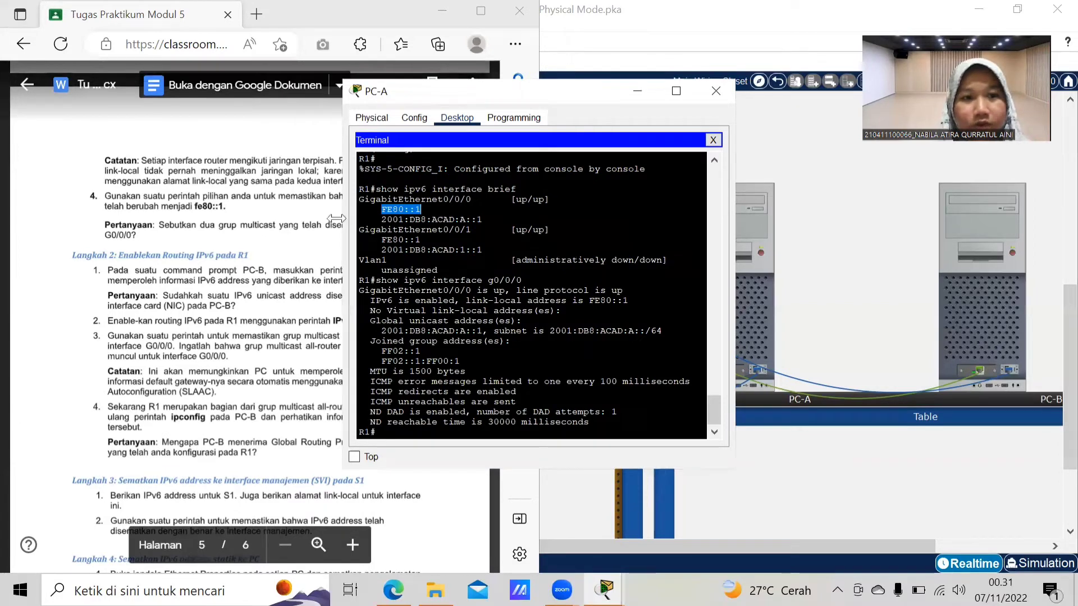
- Read the multicast question in the browser document and examine the joined group addresses of g0/0/0 in R1's console output
click(300, 241)
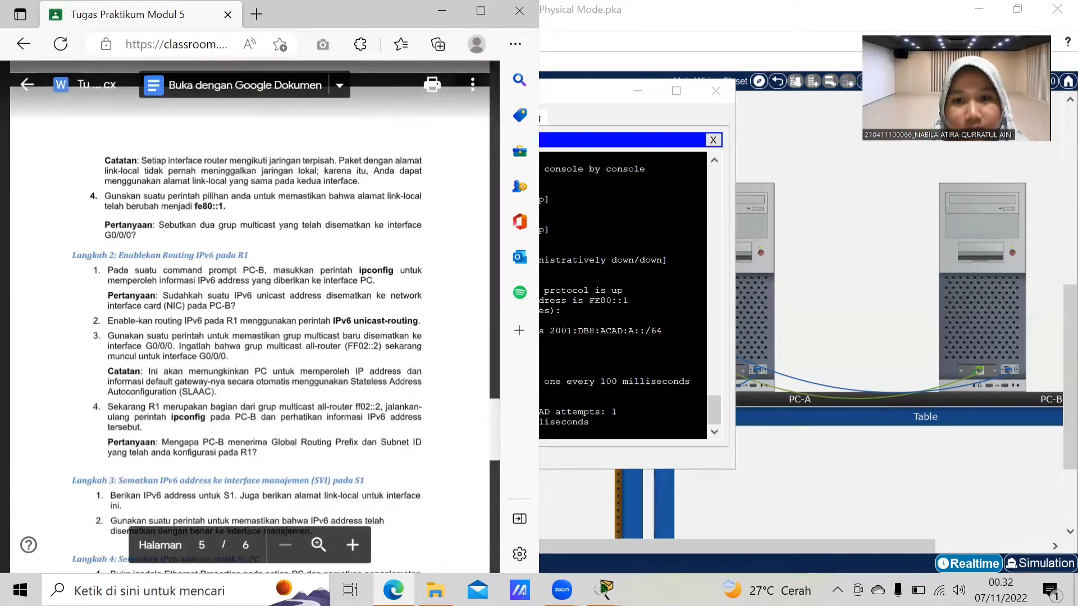
click(618, 300)
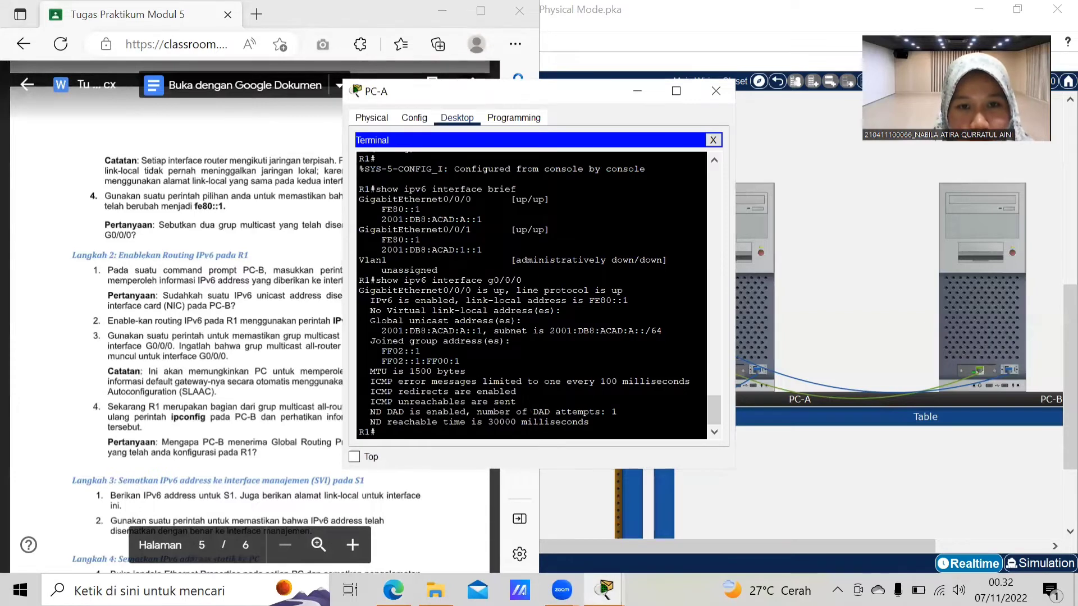
drag(377, 351, 460, 361)
click(460, 361)
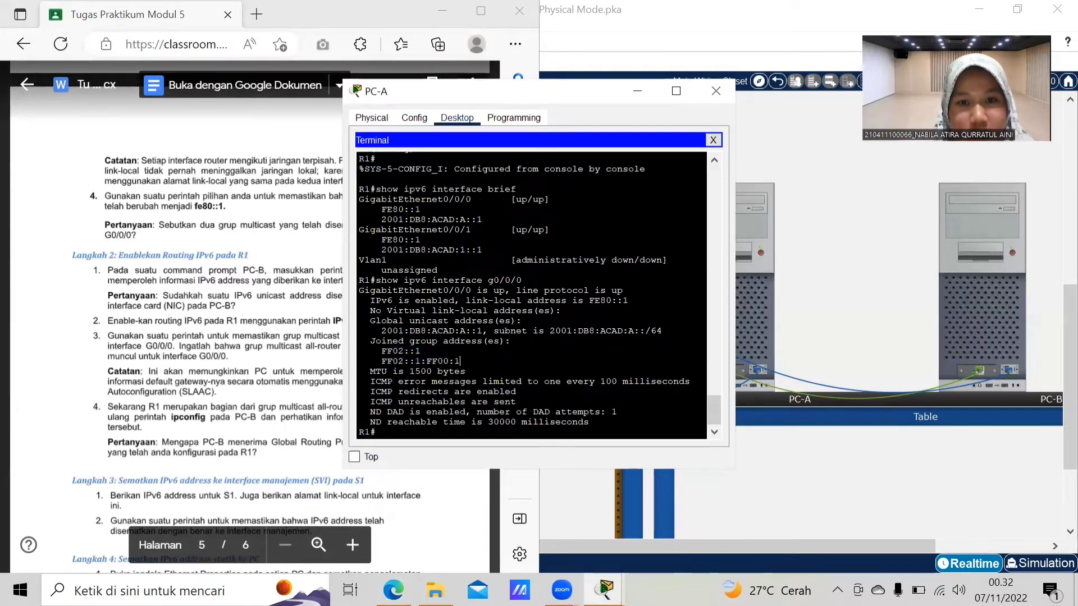
- Run ipconfig in PC-B's Command Prompt and check its IPv6 addressing against the unicast address question in the browser document
click(254, 266)
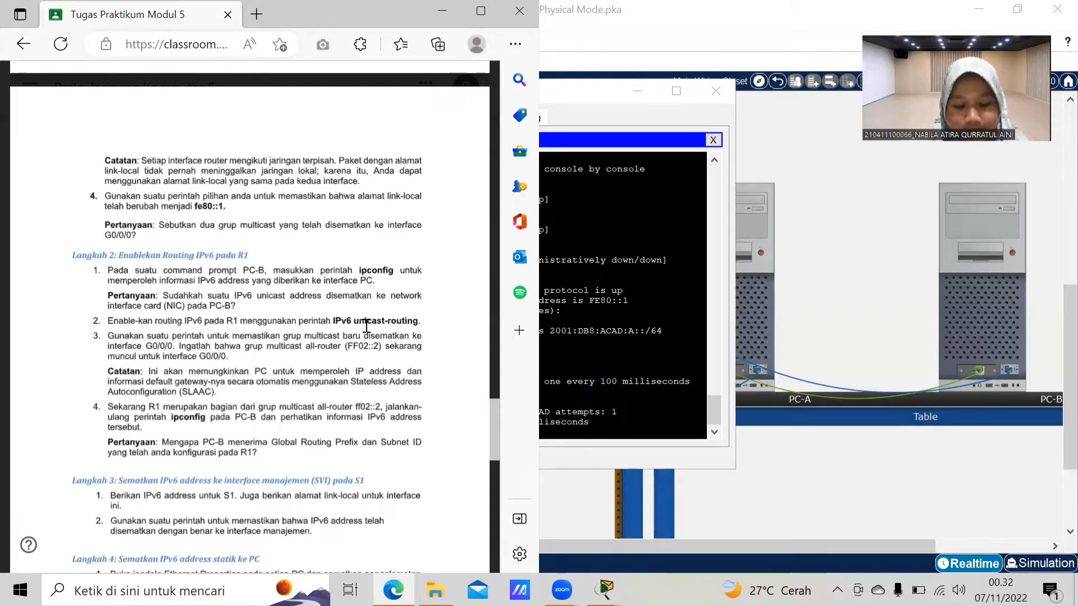
click(832, 348)
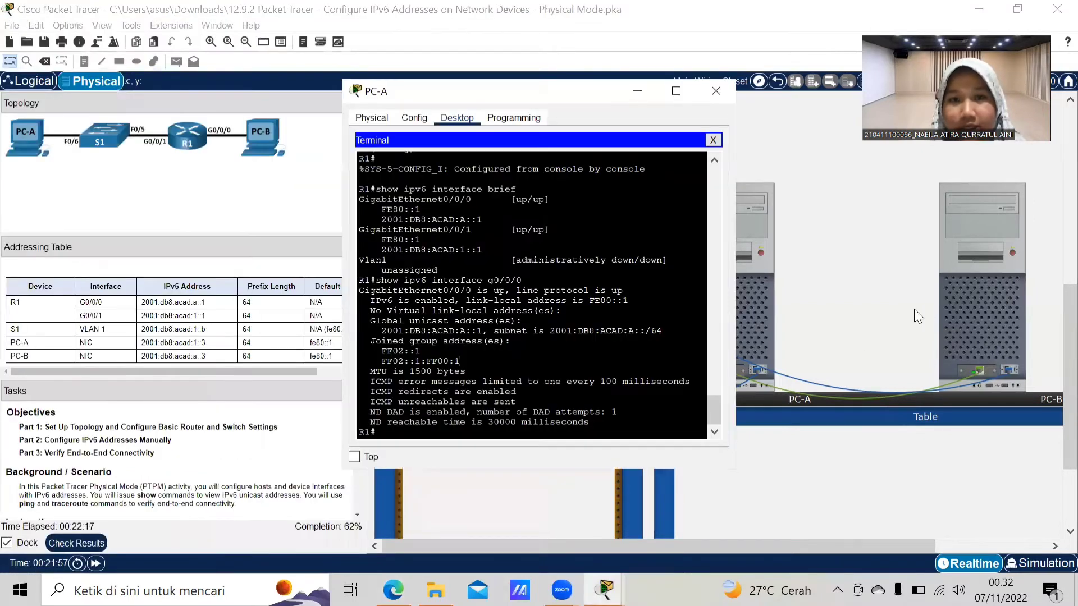
click(960, 310)
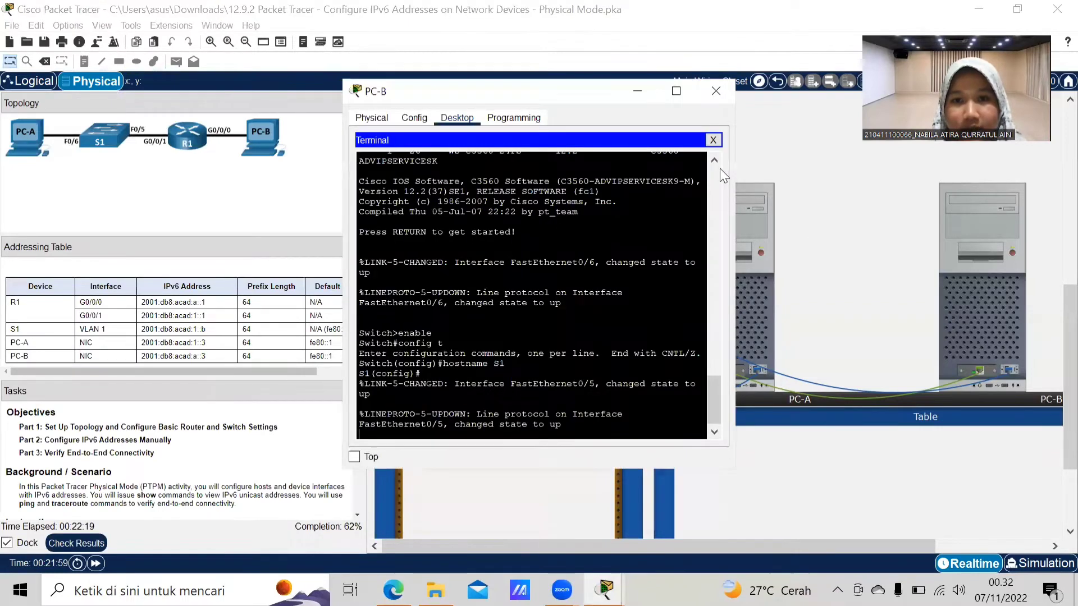
click(713, 140)
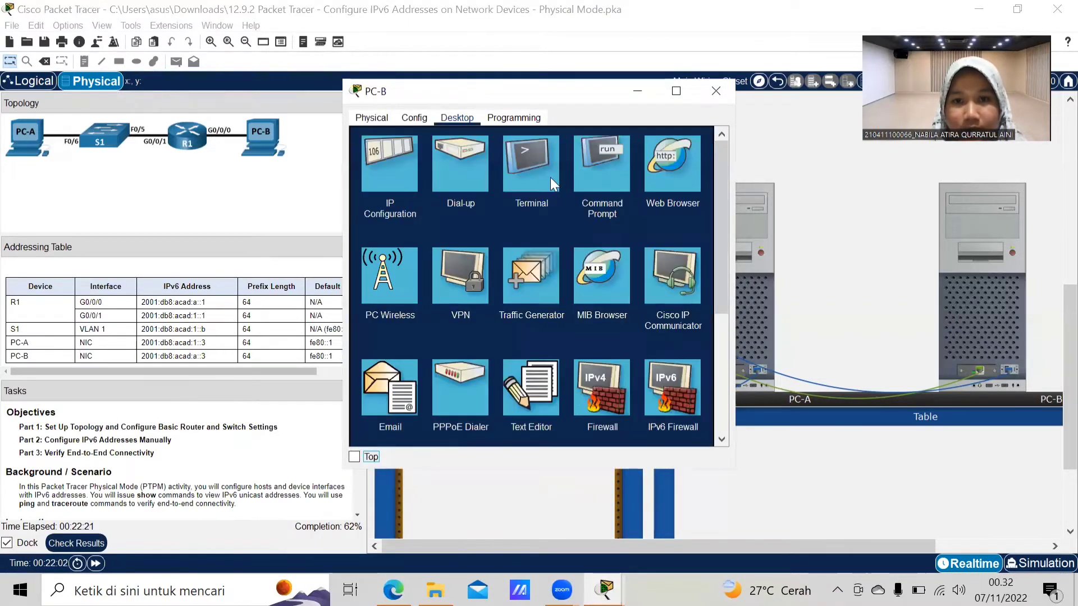
click(583, 177)
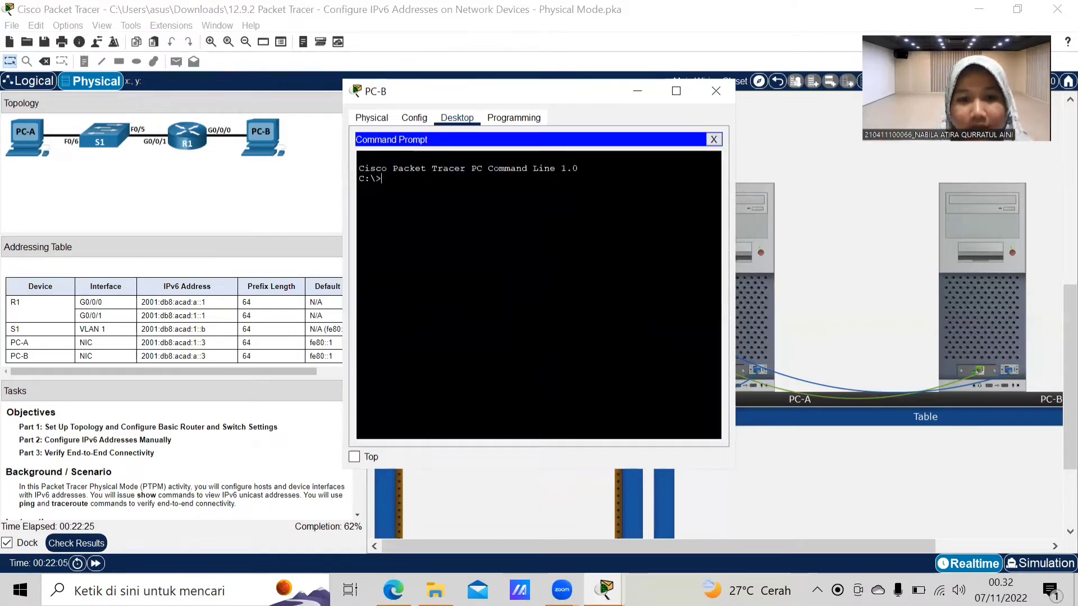
text(ip)
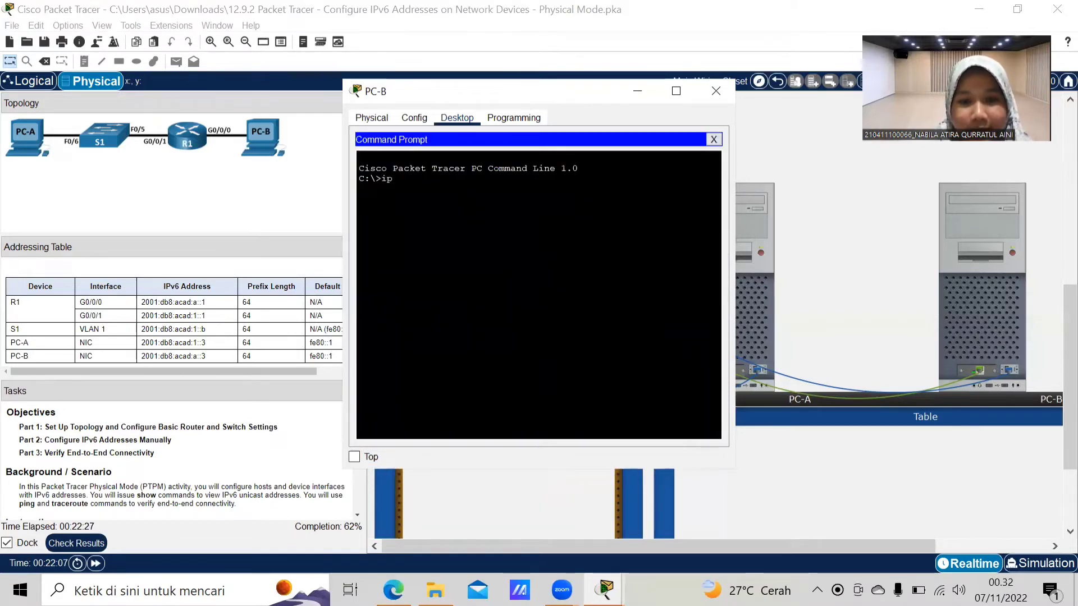
text(config)
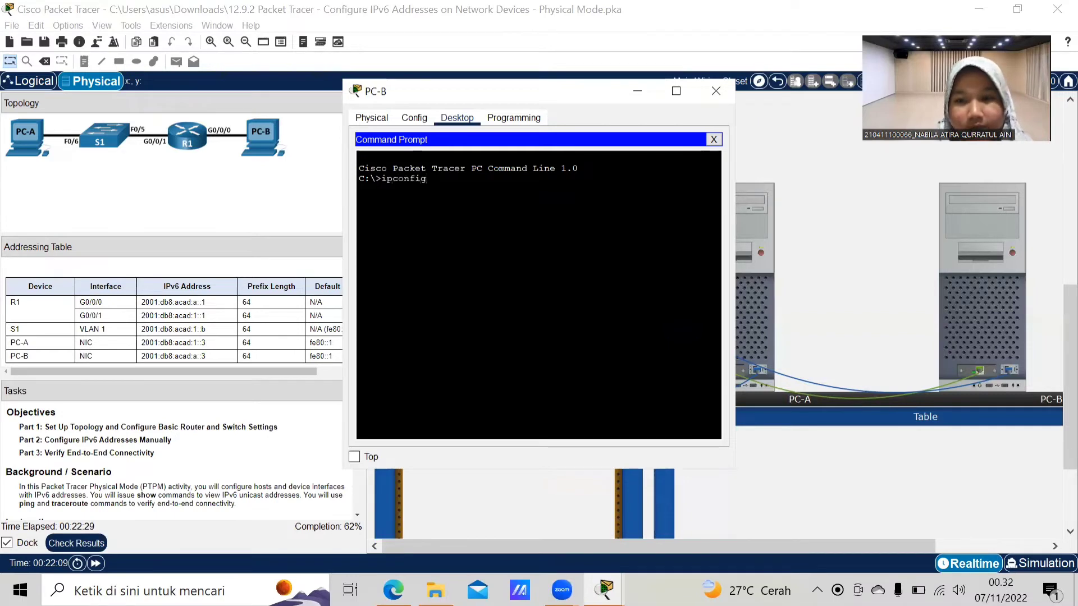
key(Return)
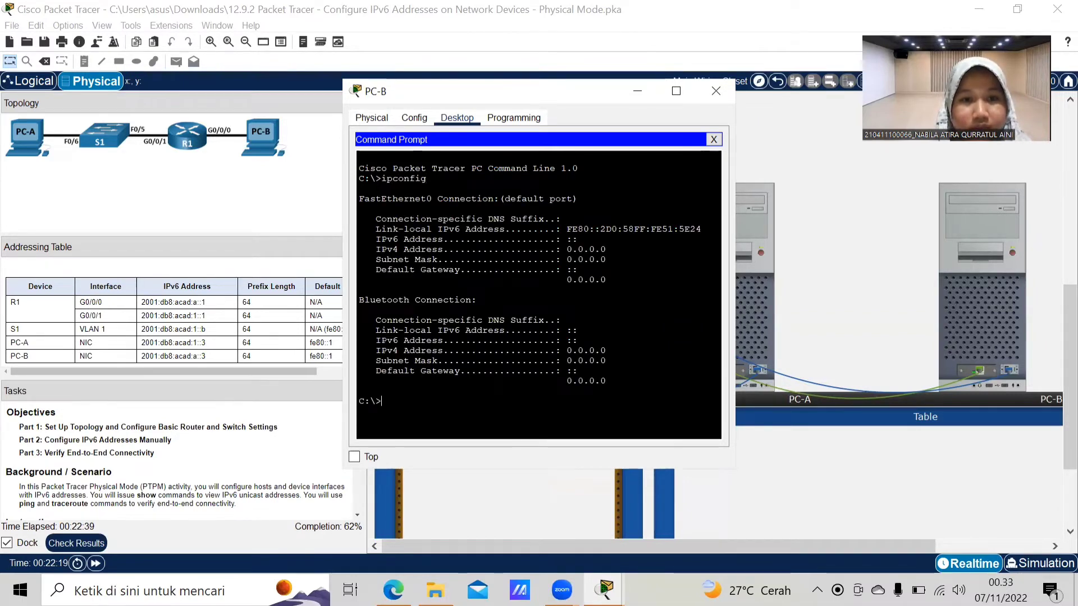
key(alt+Tab)
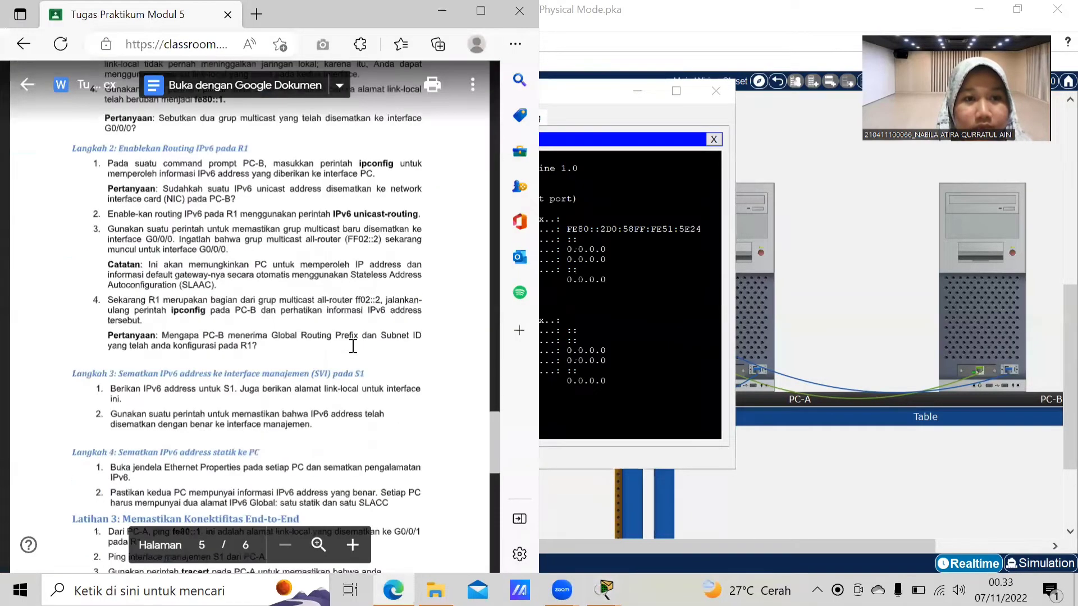
scroll(353, 346, down, 1)
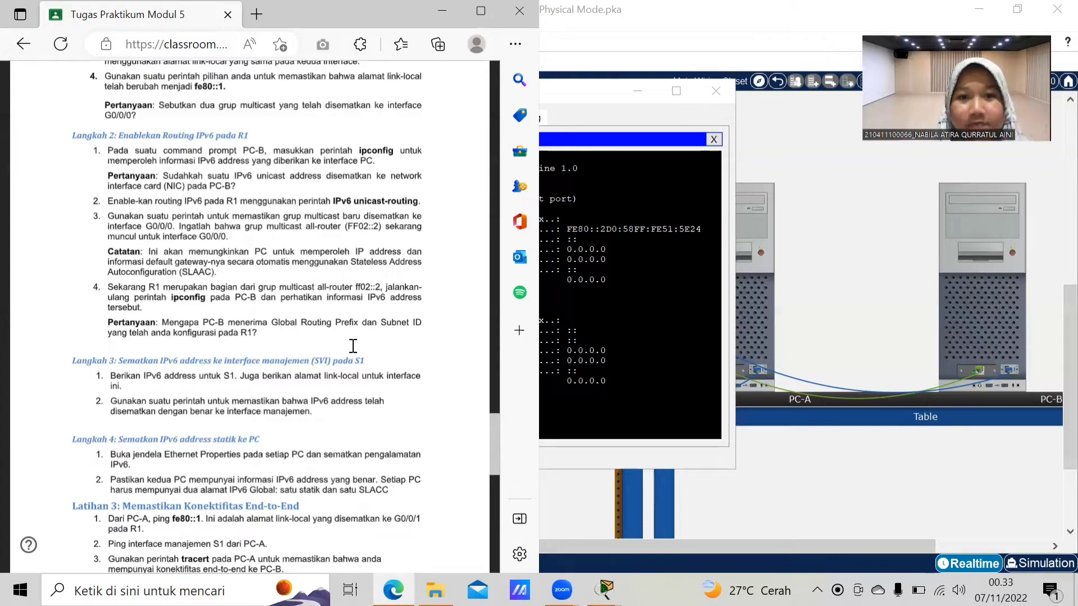
key(alt+Tab)
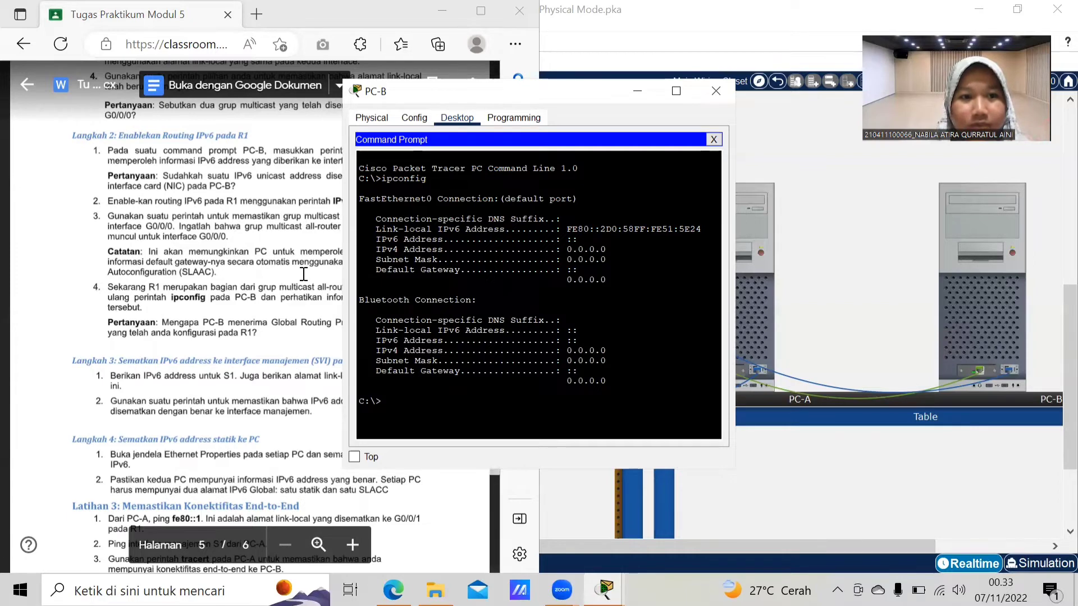
click(303, 274)
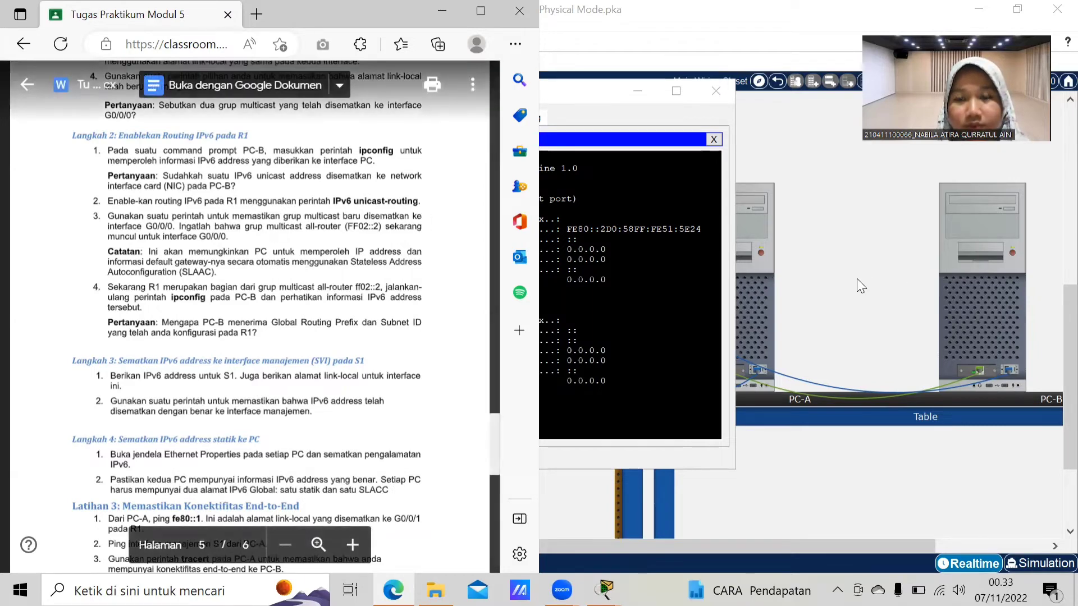
- Return to R1's console in PC-A's terminal and enter global configuration mode with config t
click(754, 226)
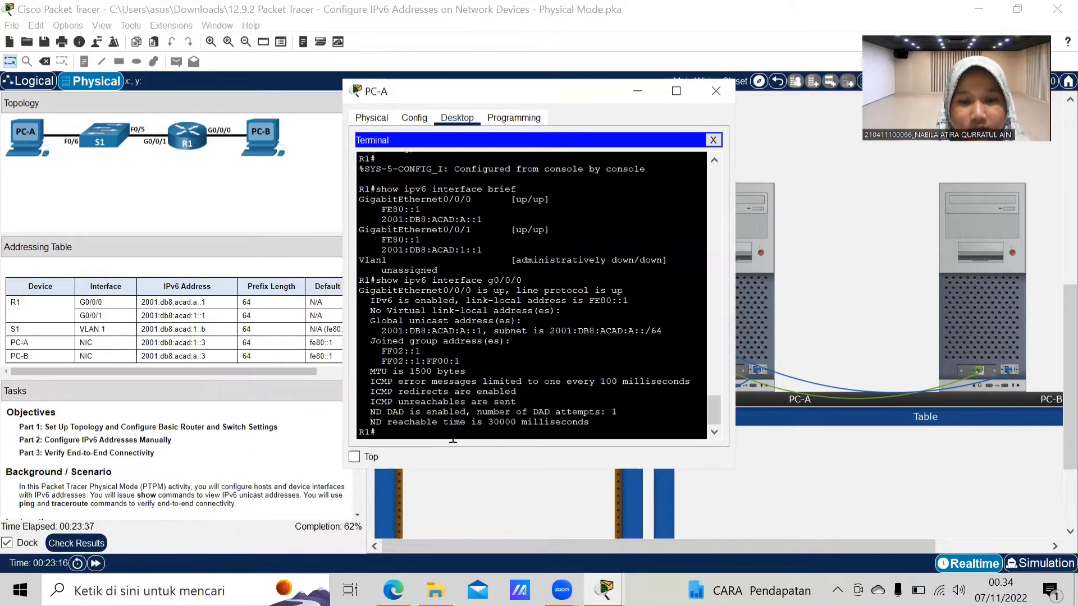
mouse_move(394, 589)
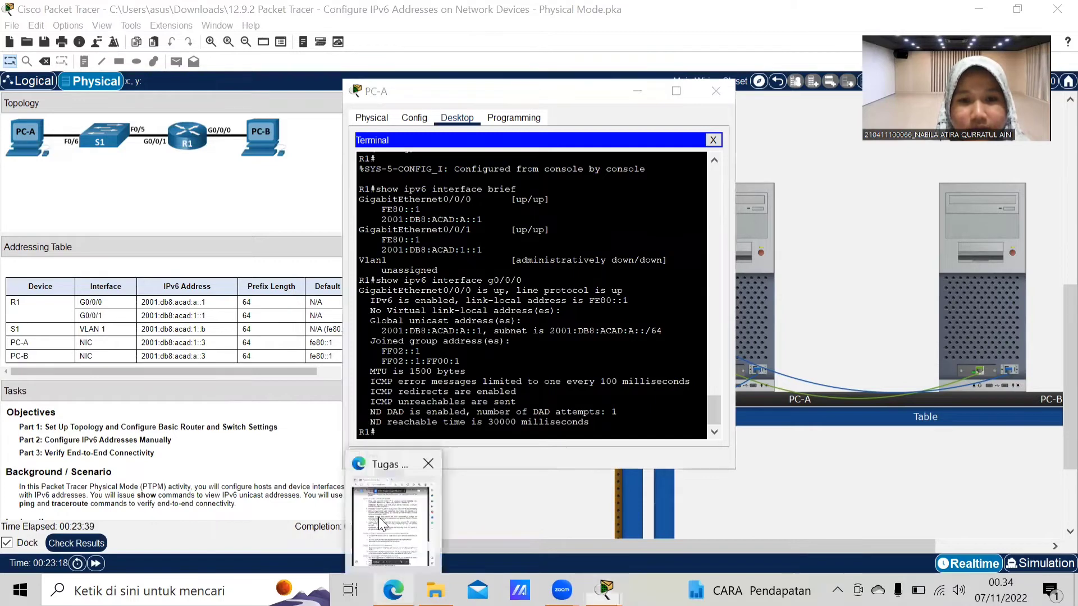
click(381, 524)
click(516, 401)
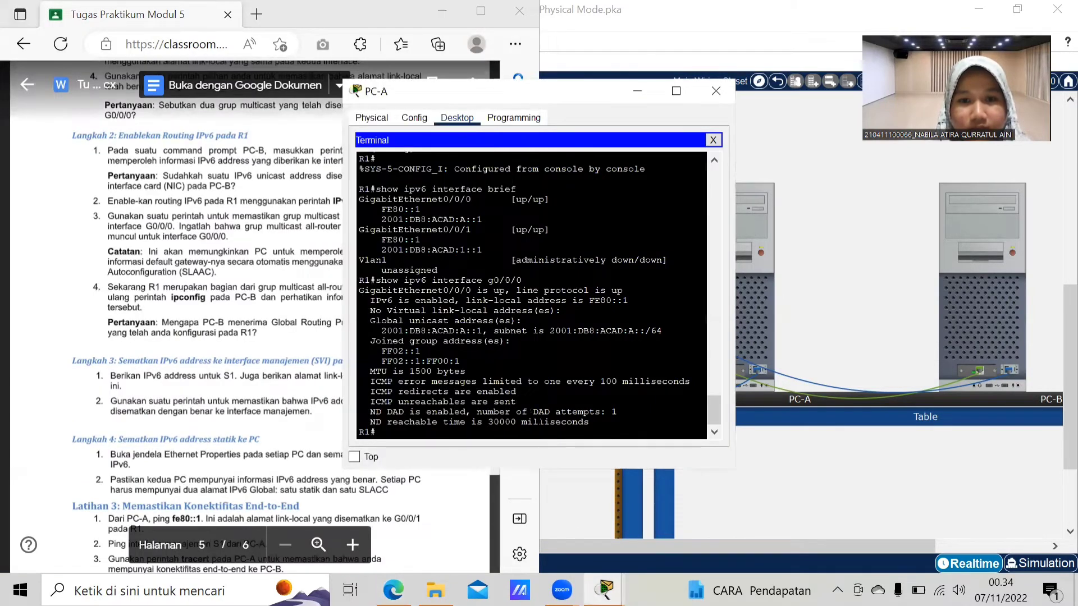
text(co)
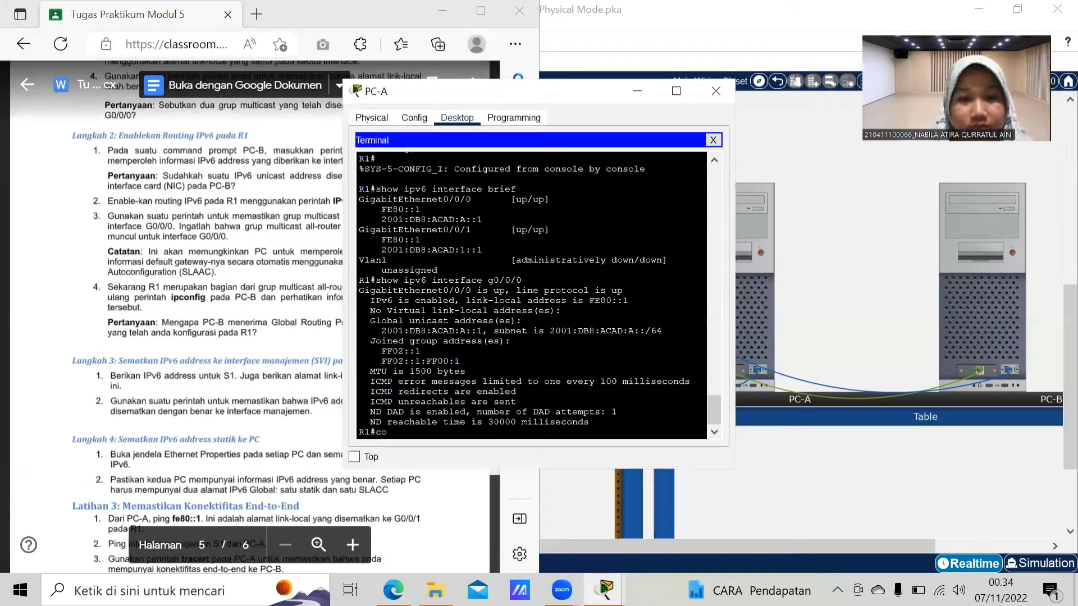
text(nfig t)
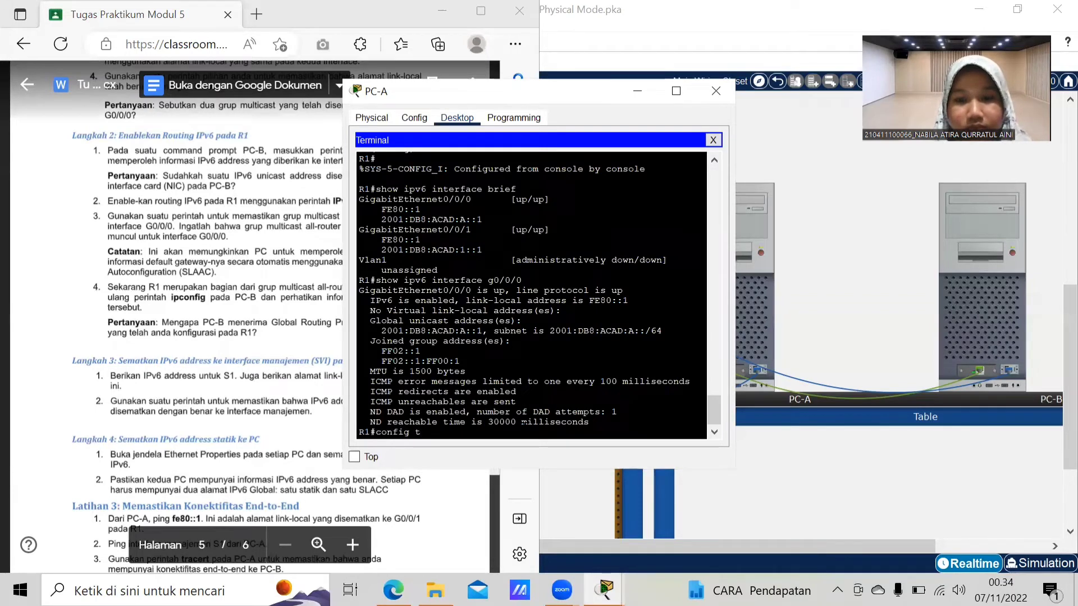
key(Return)
- Enable IPv6 routing on R1 with ipv6 unicast-routing and leave configuration mode with end
text(ipv6)
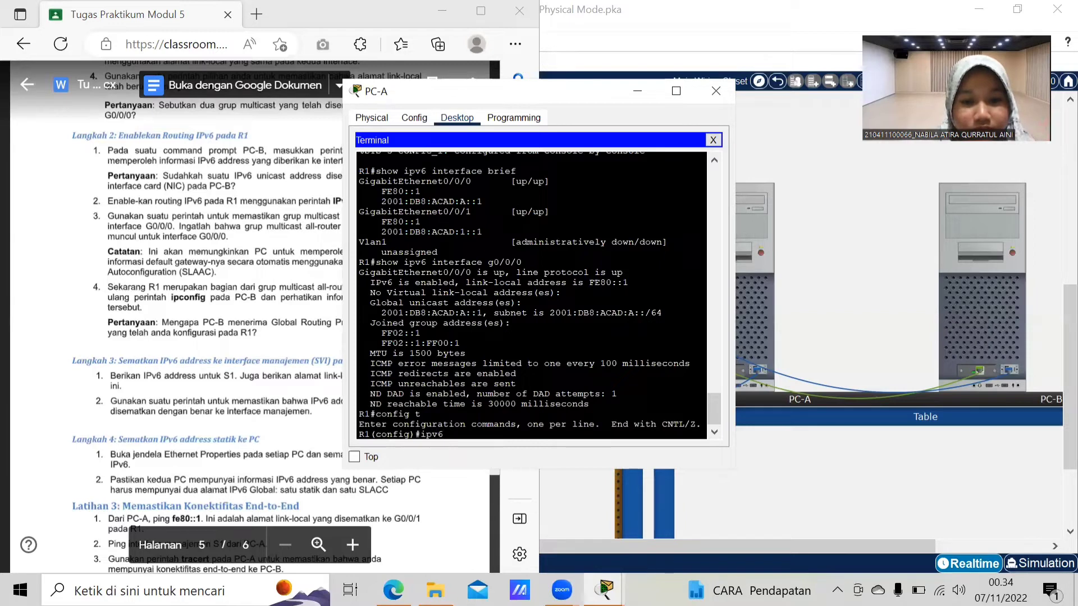
text( a)
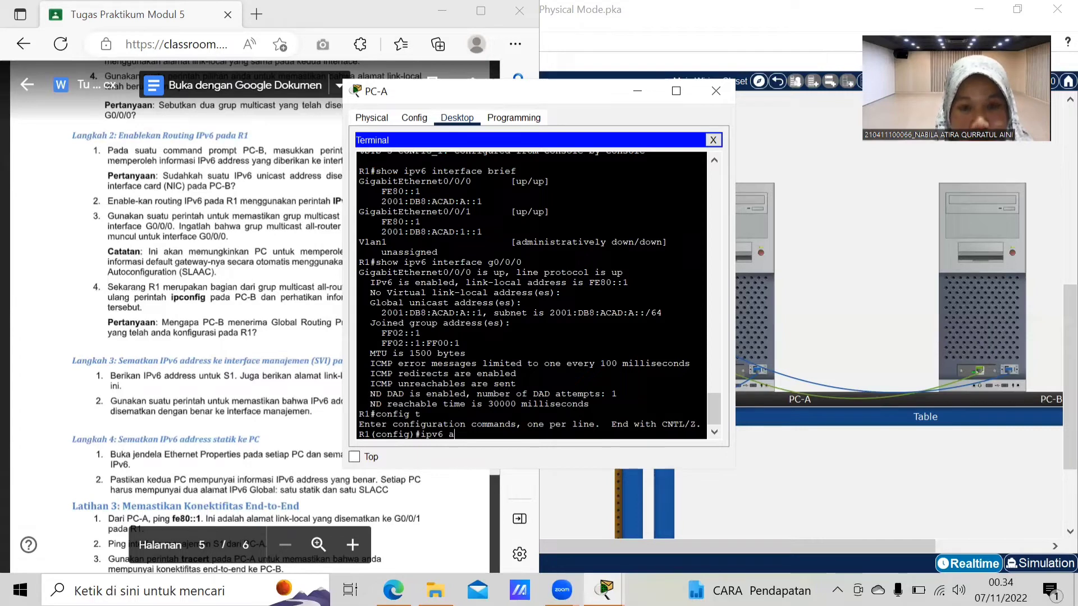
key(BackSpace)
text(unicast)
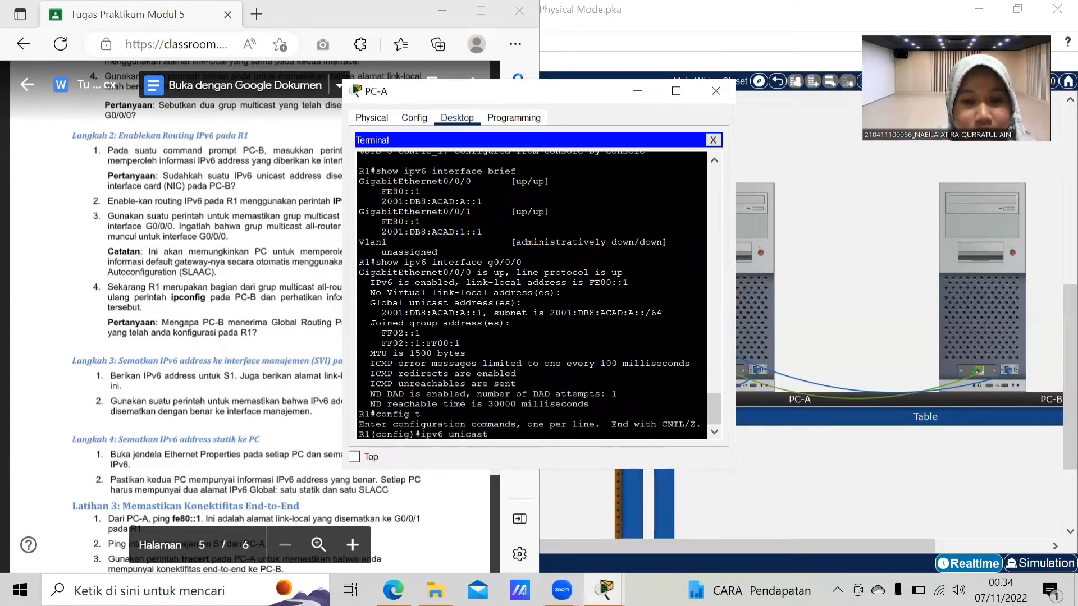
text(-rou)
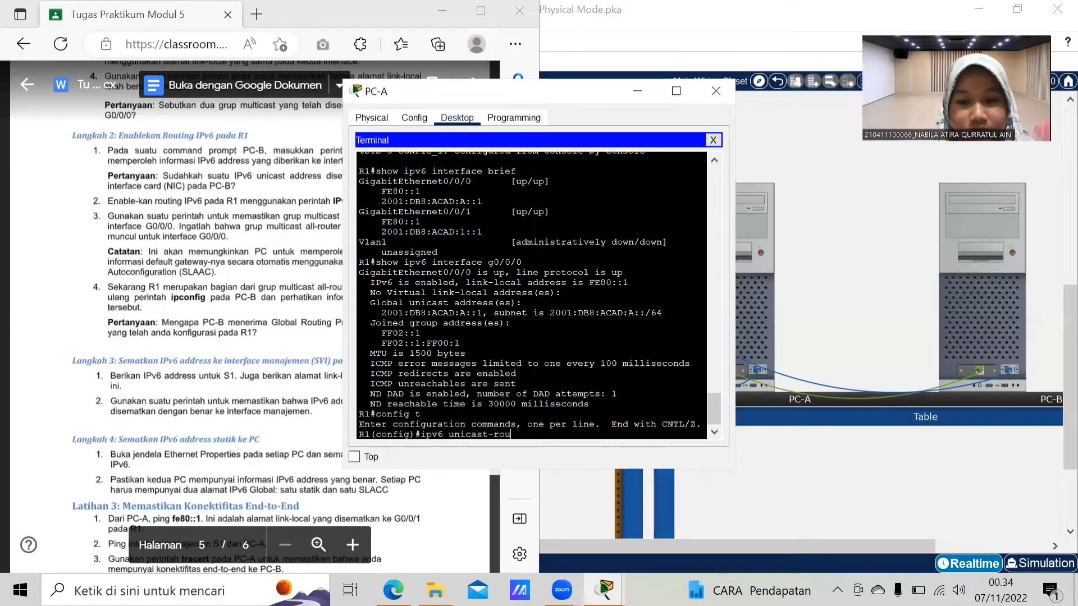
text(ting)
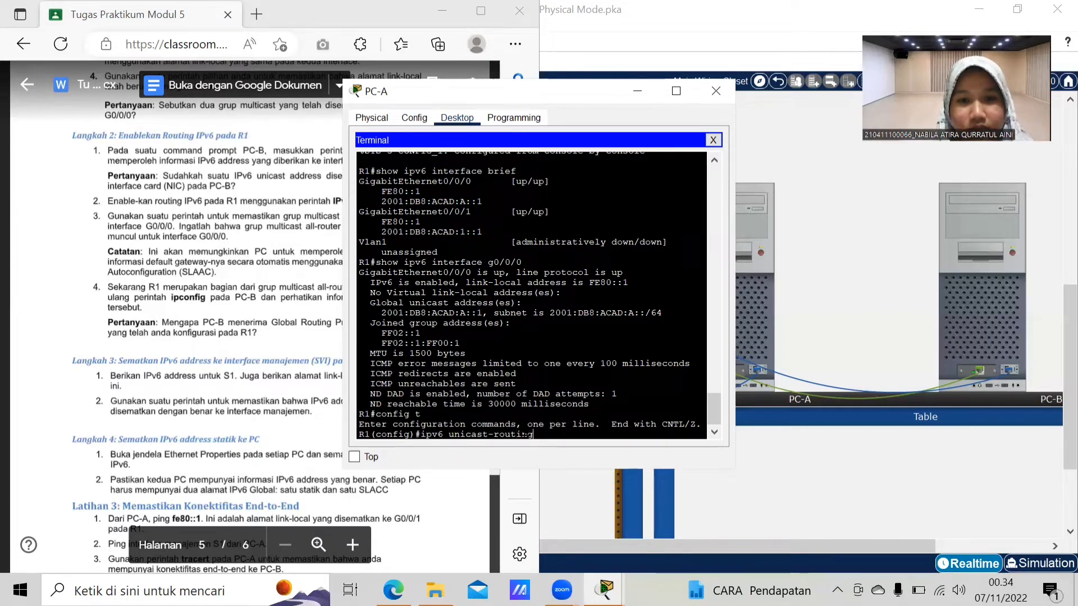
key(Return)
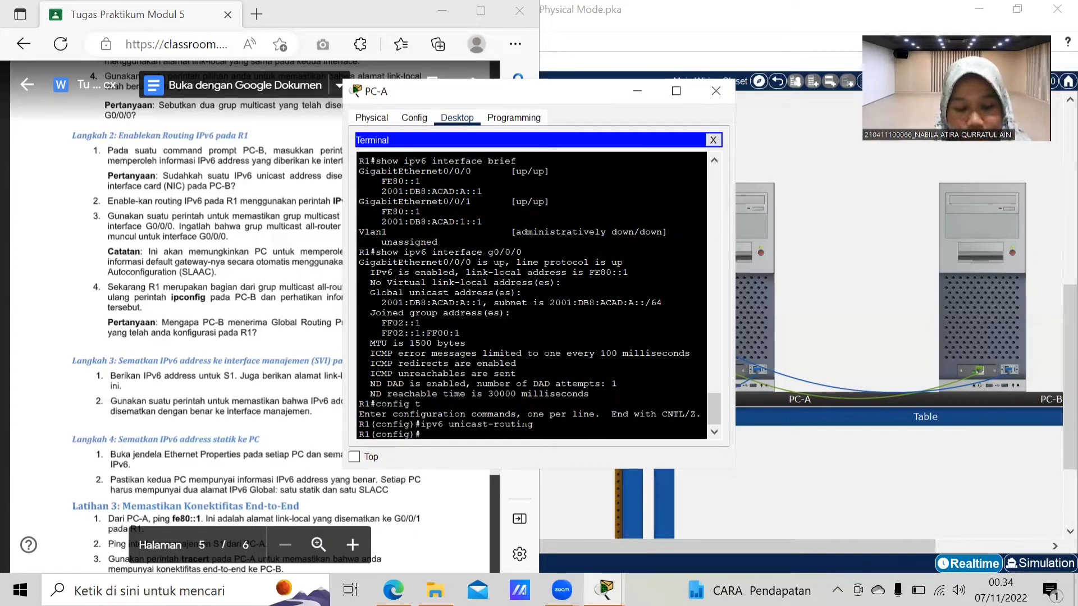
text(end)
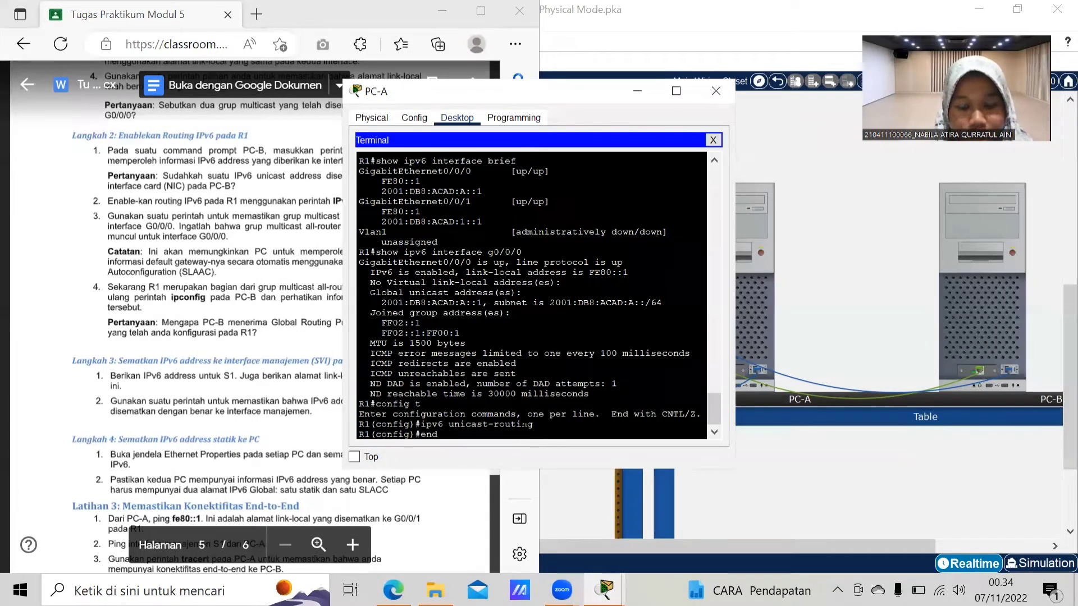
key(Return)
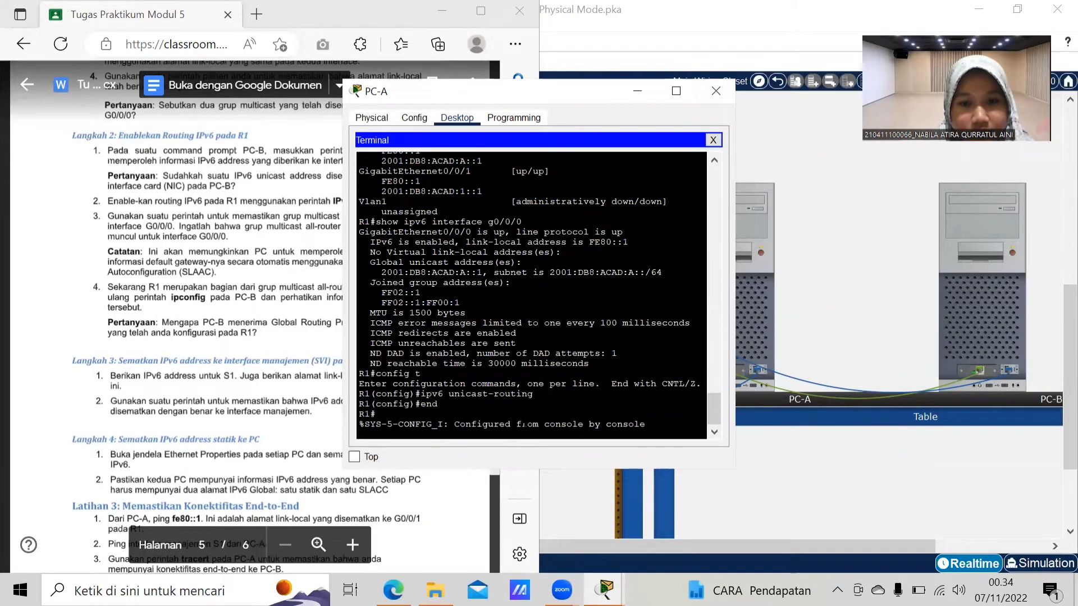
- Read the all-router multicast task in the browser document and display R1's g0/0/0 IPv6 details with show ipv6 interface g0/0/0
click(320, 263)
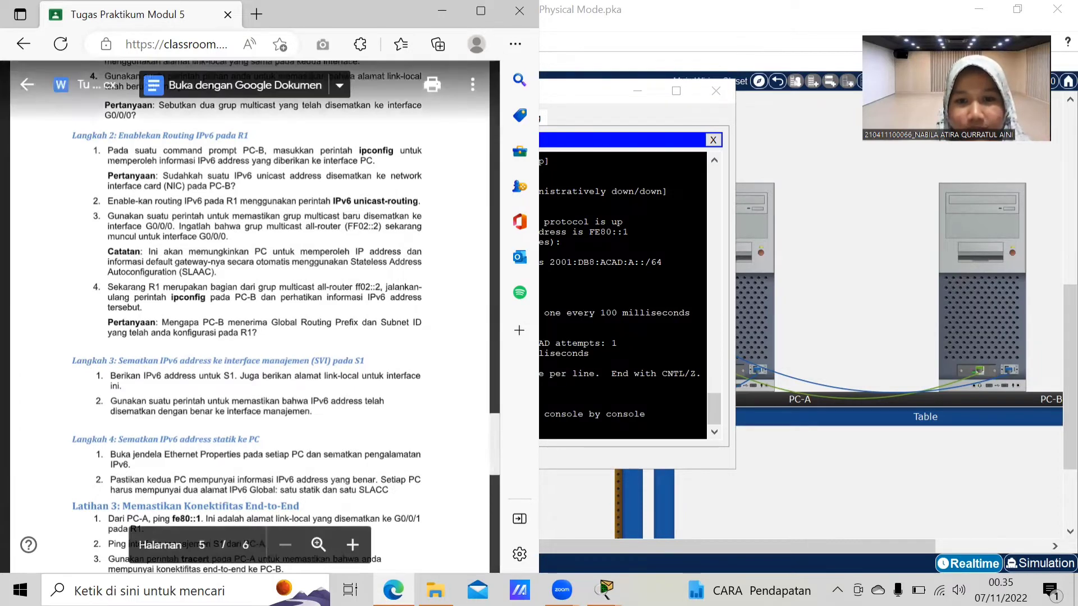
click(598, 439)
text(show i)
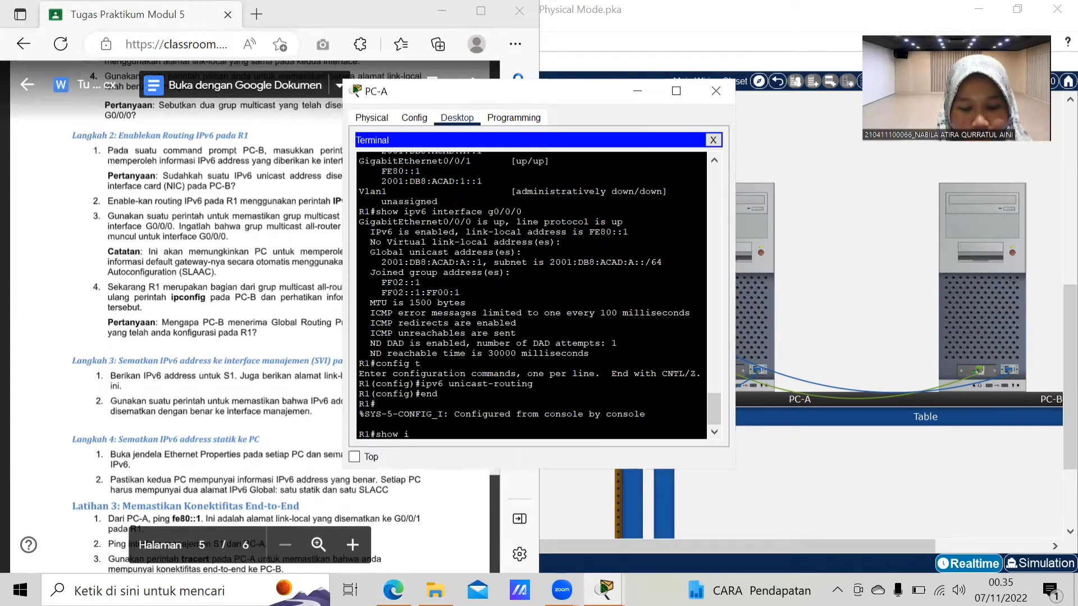
text(pv6)
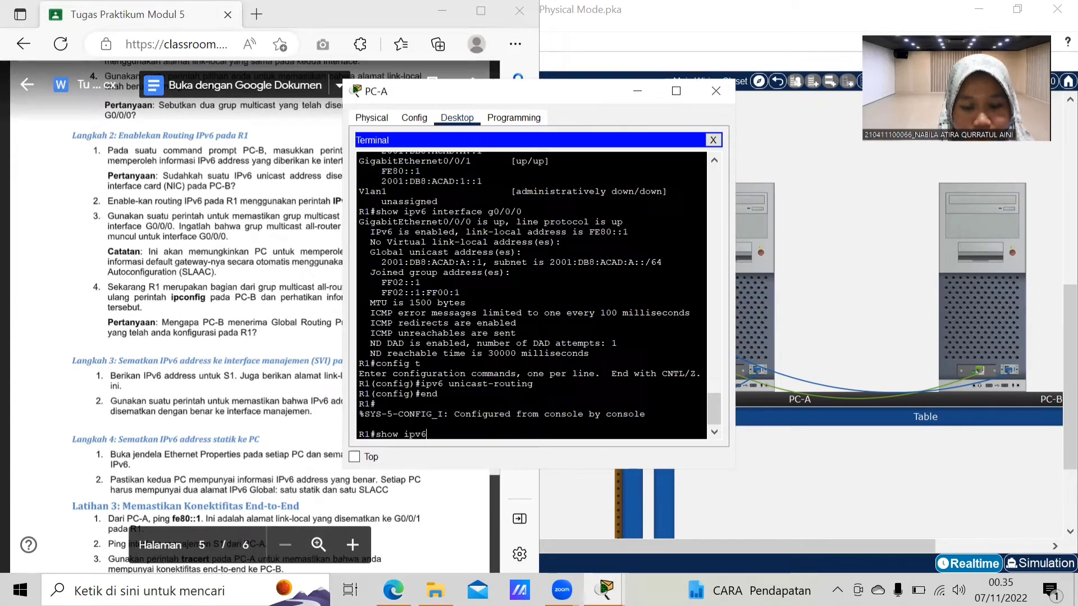
text( interfa)
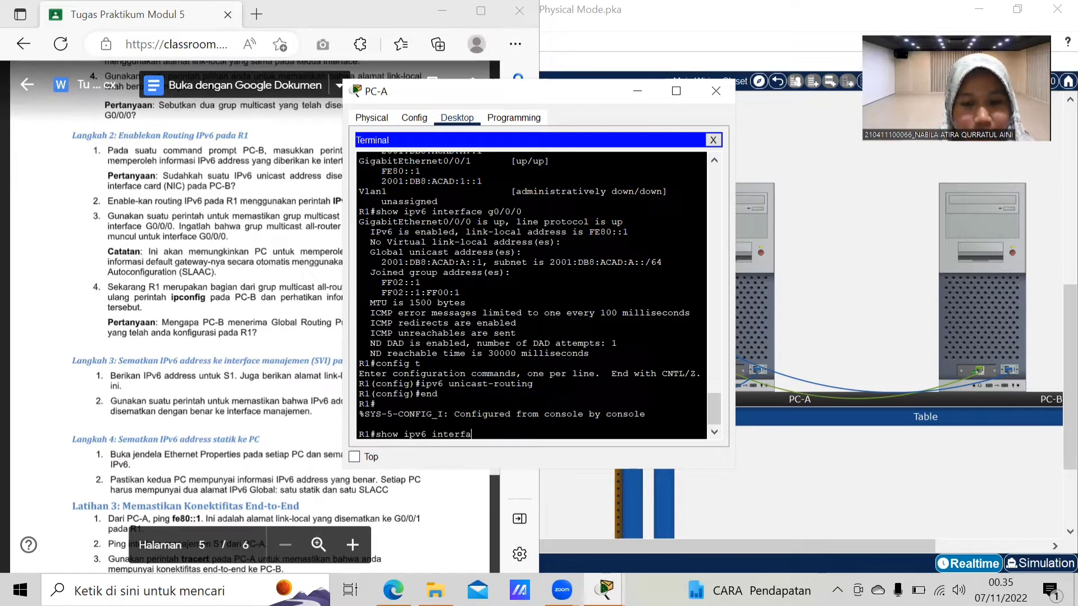
text(ce g0)
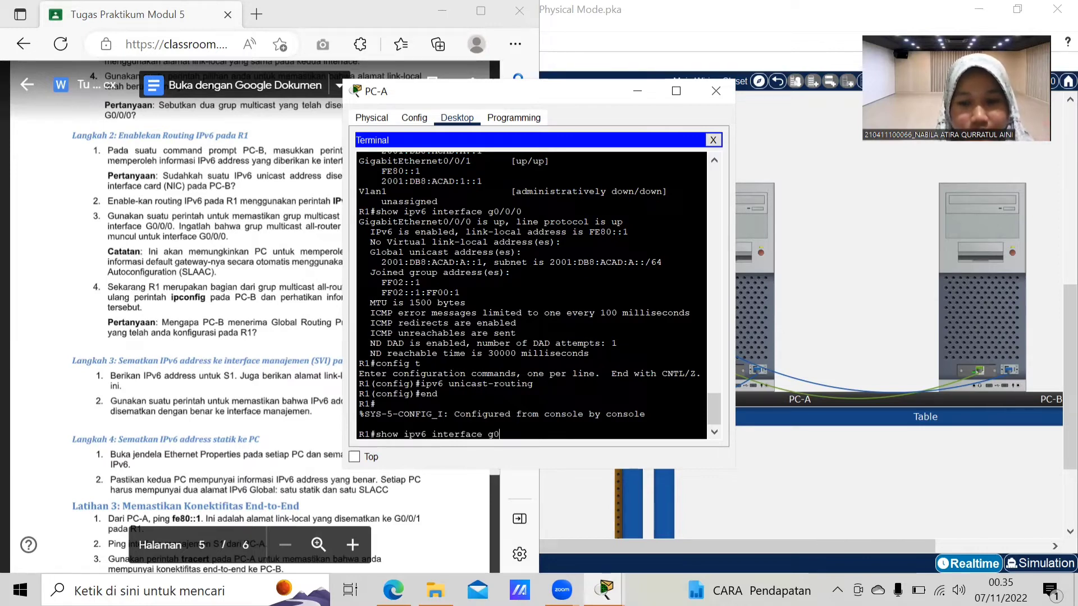
text(/0/0)
key(Return)
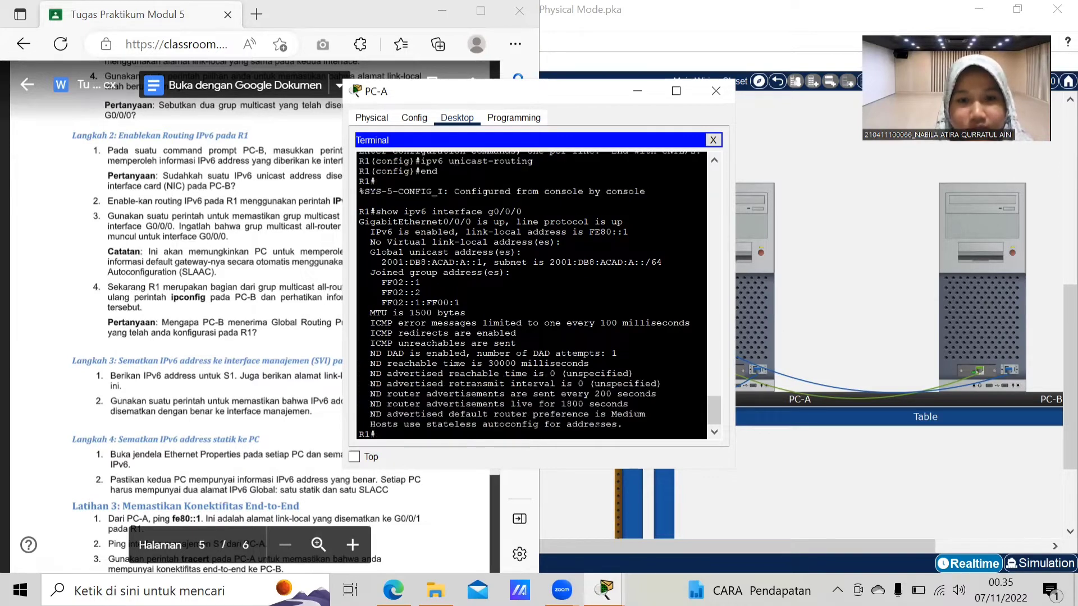
- Read the ipconfig recheck task in the browser document, rerun ipconfig in PC-B's Command Prompt and examine its IPv6 address
click(242, 321)
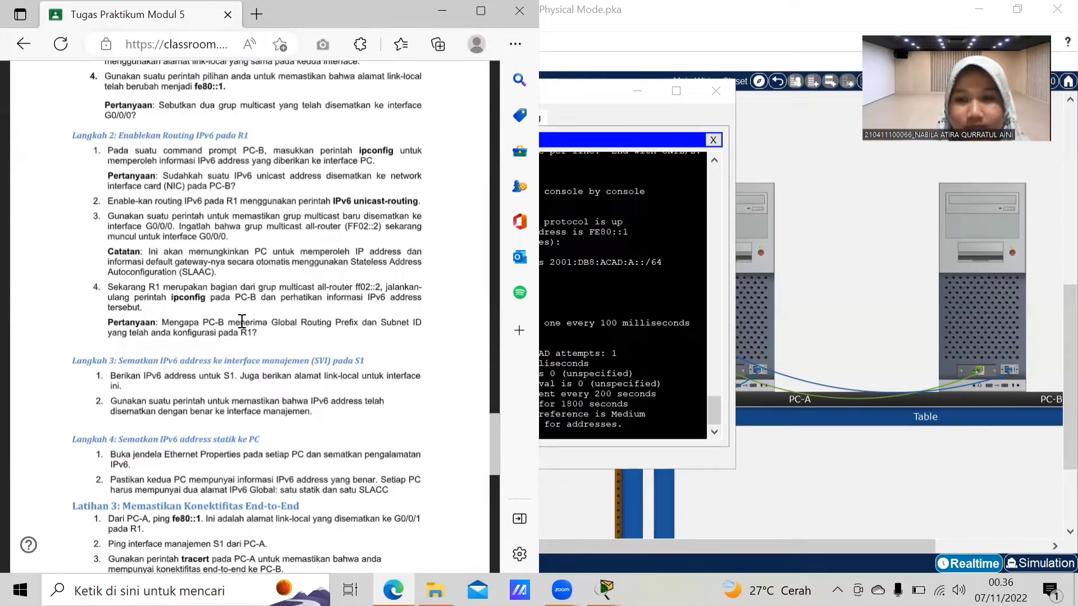
click(879, 289)
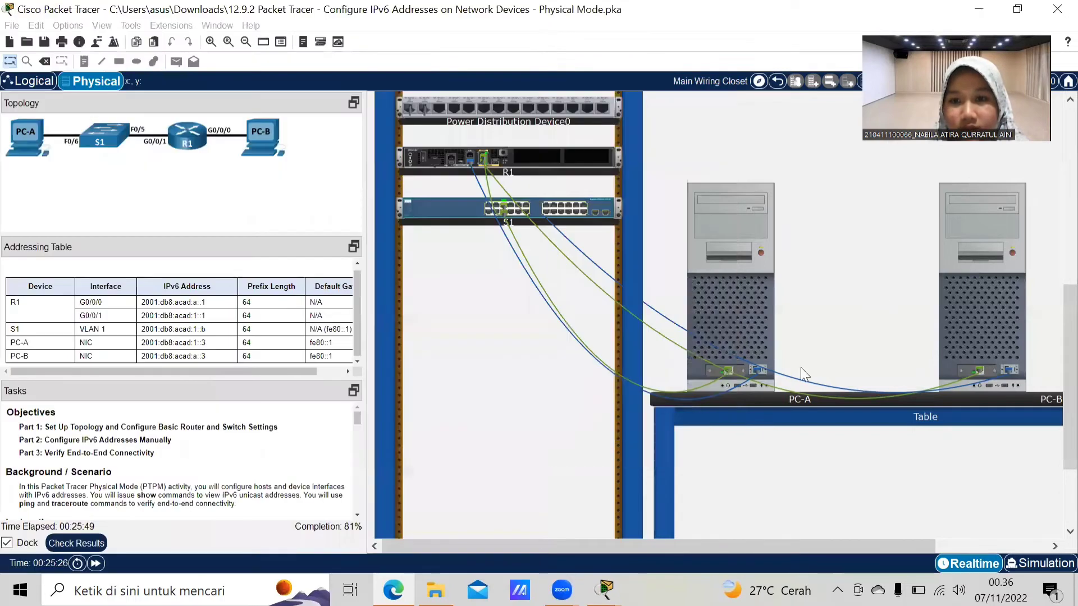
click(953, 330)
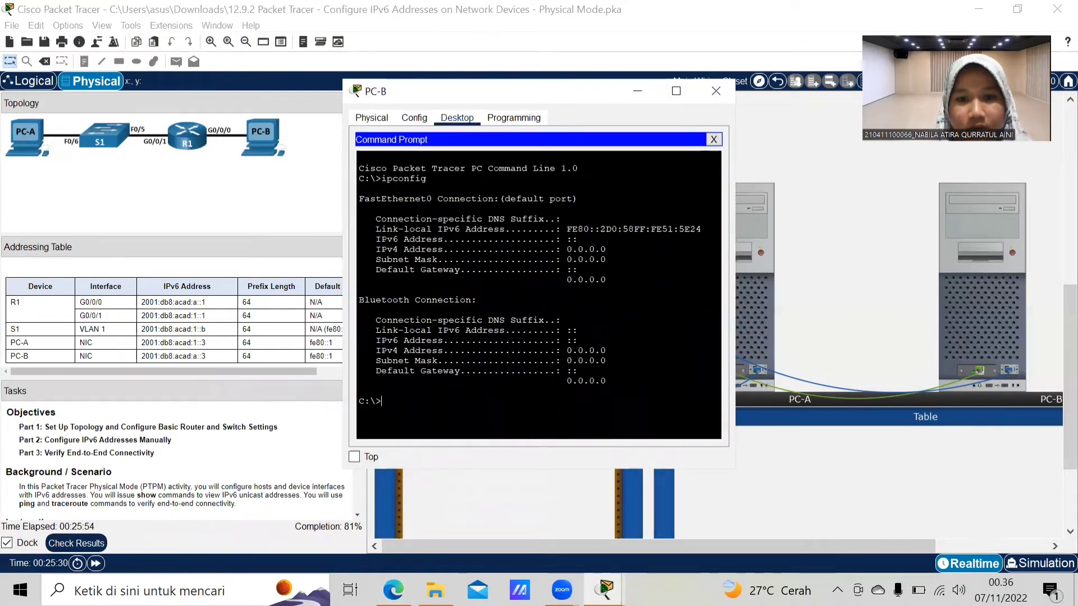
text(ipc)
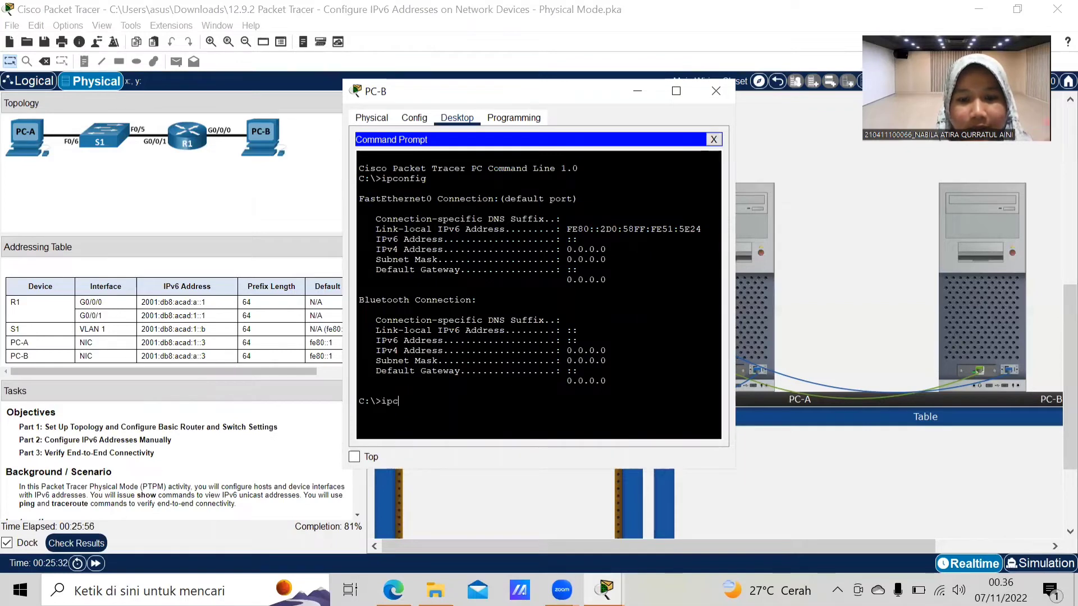
text(onfig)
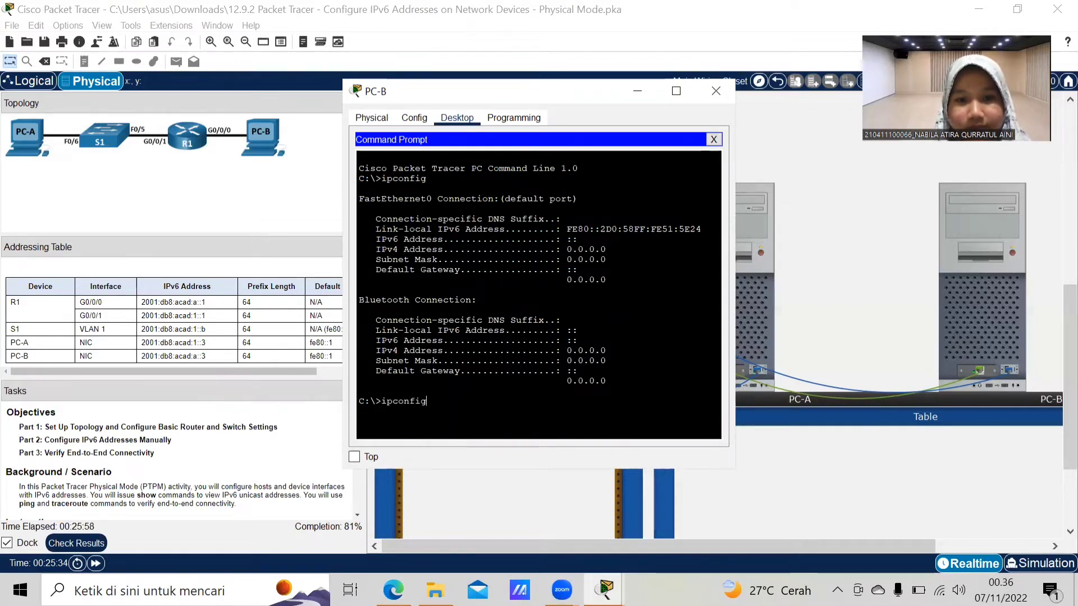
key(Return)
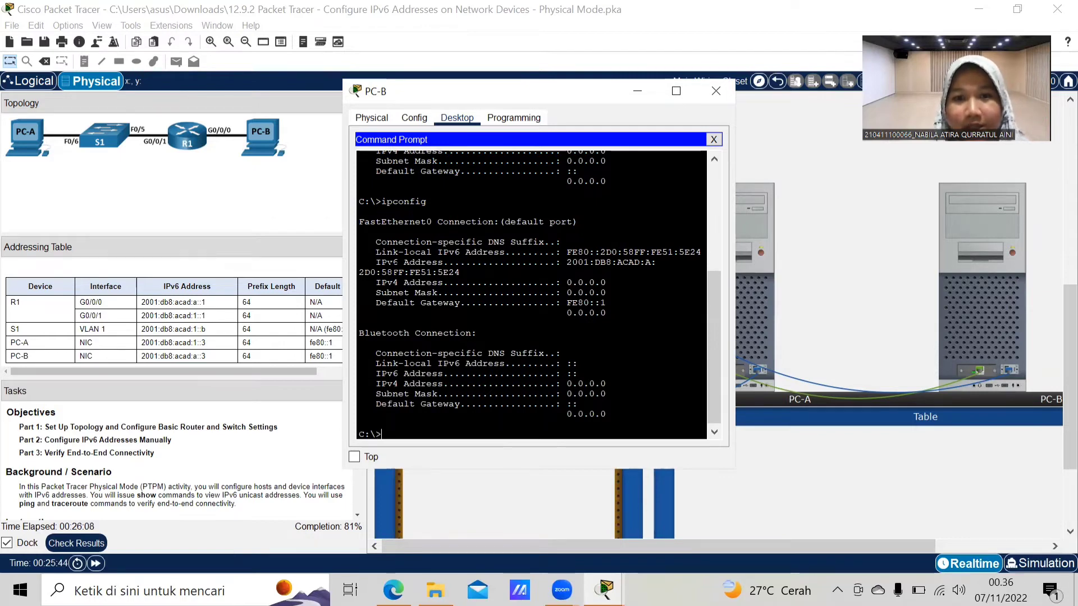
drag(461, 273, 573, 262)
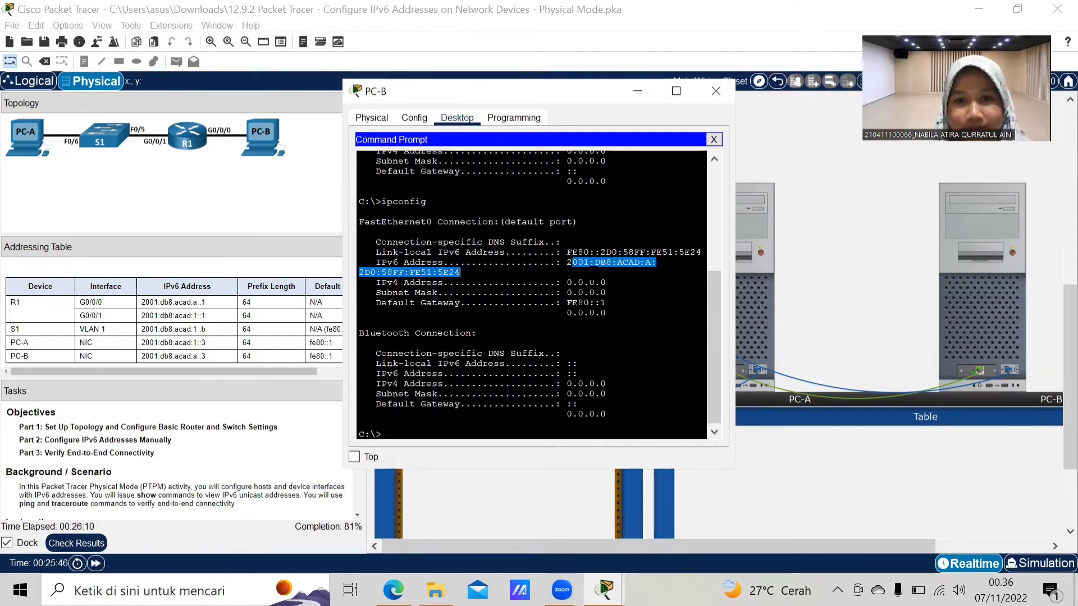
click(575, 264)
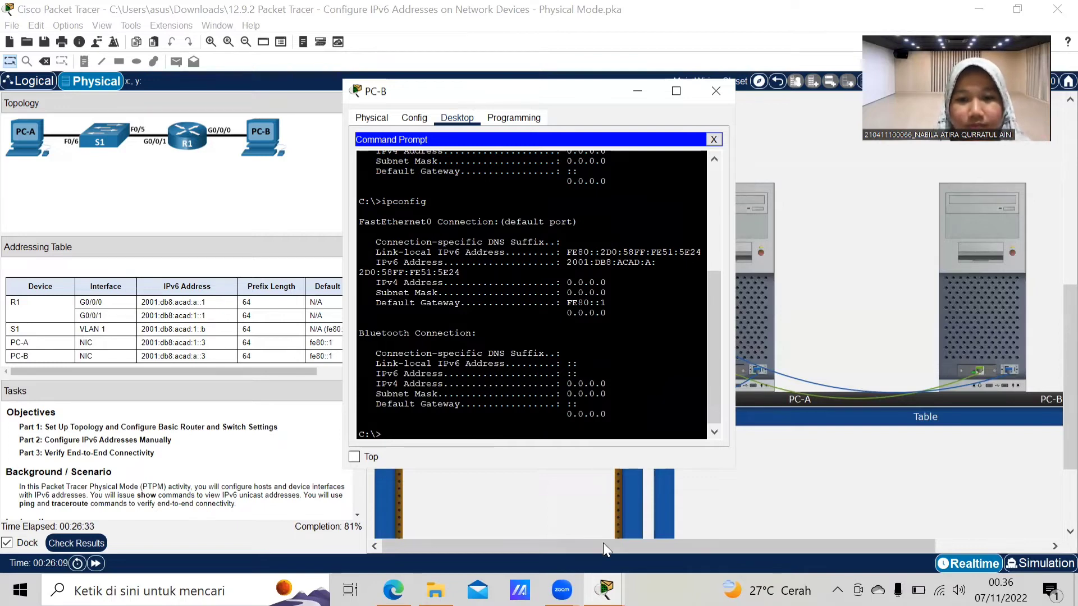
- Read the S1 management interface task in the browser document and open S1's console through PC-B's Terminal with the default port configuration
click(392, 589)
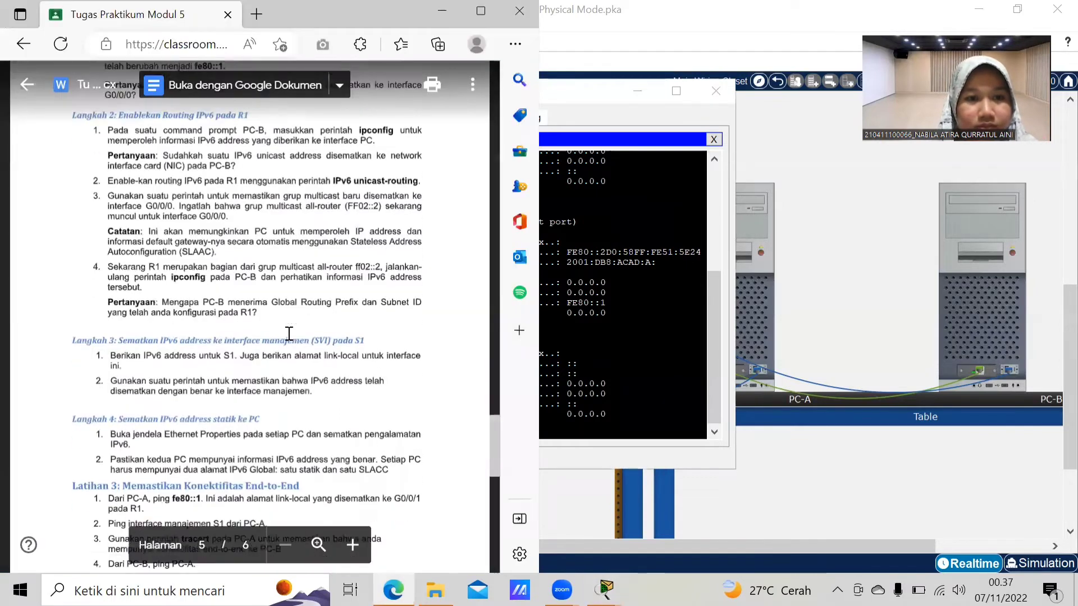
scroll(289, 334, down, 2)
scroll(289, 334, down, 1)
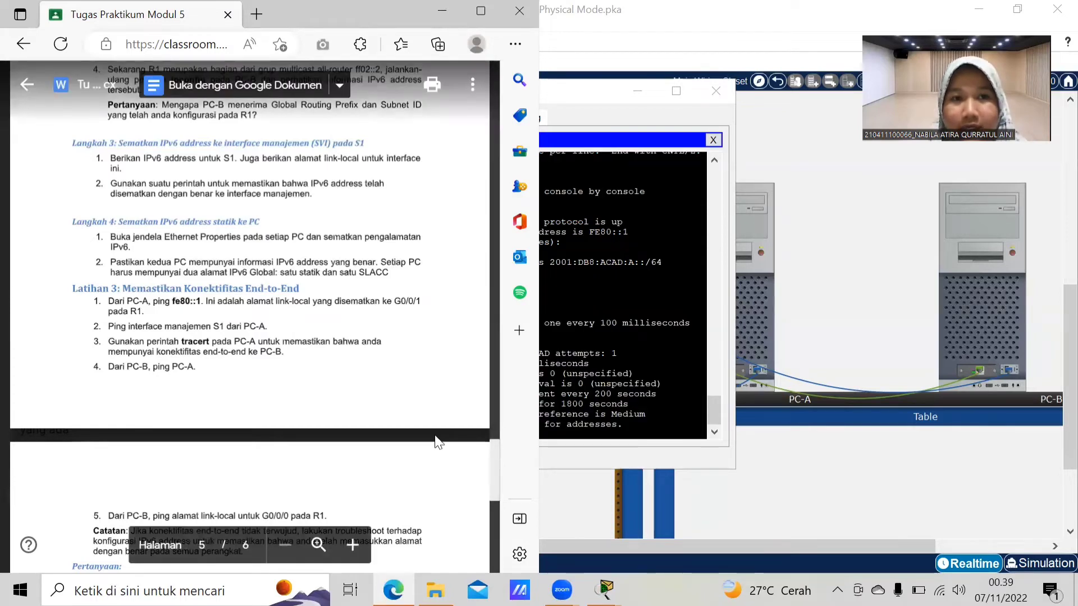
click(976, 293)
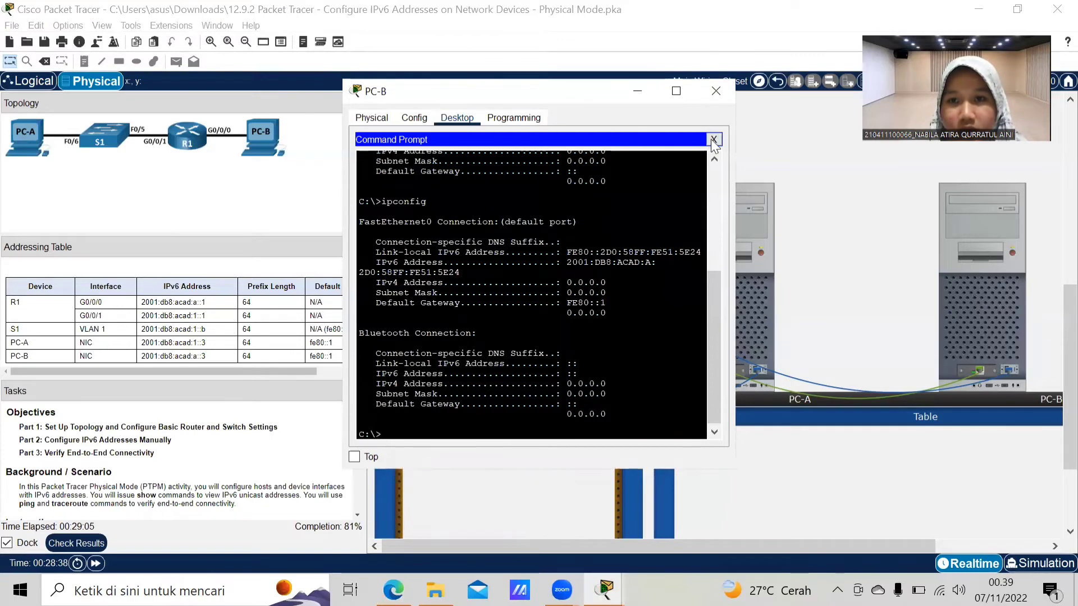
click(714, 139)
click(547, 170)
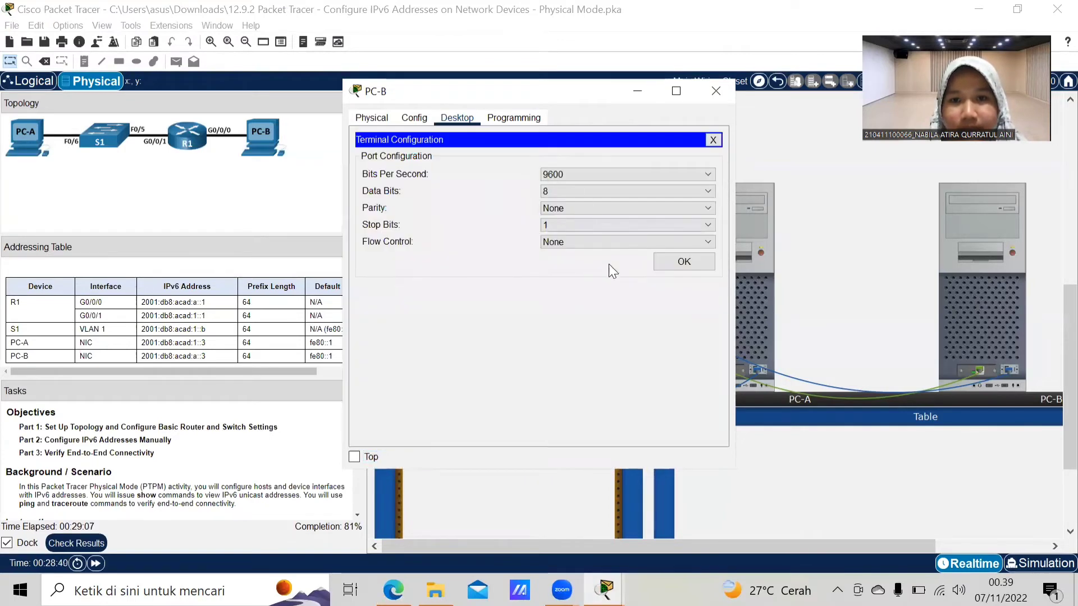
click(684, 262)
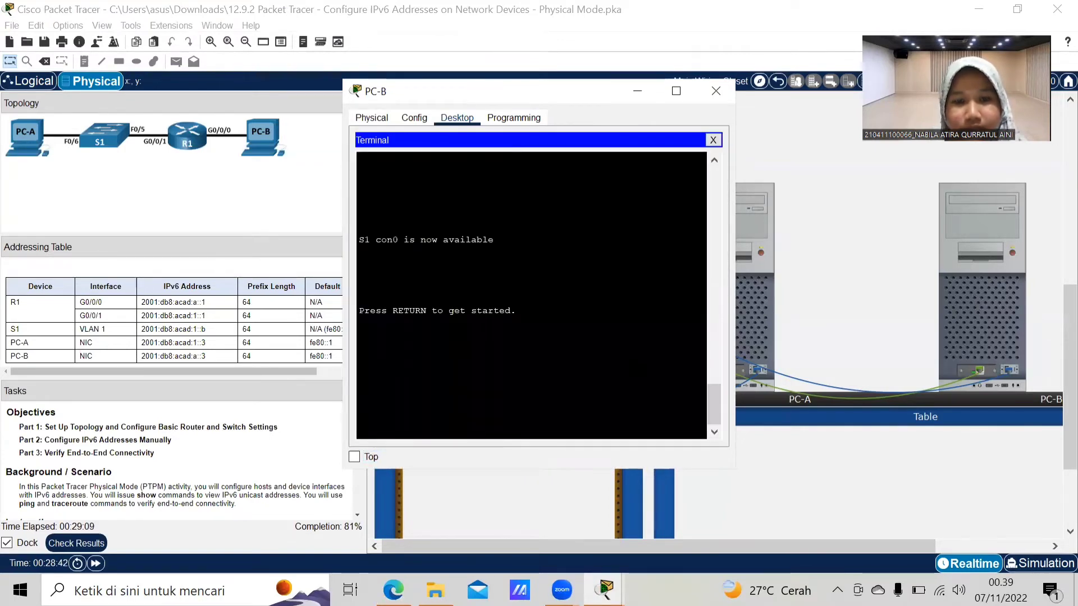
- Enter global configuration mode on S1 with enable and config t, and select the management interface with int vlan 1
key(Return)
text(enable)
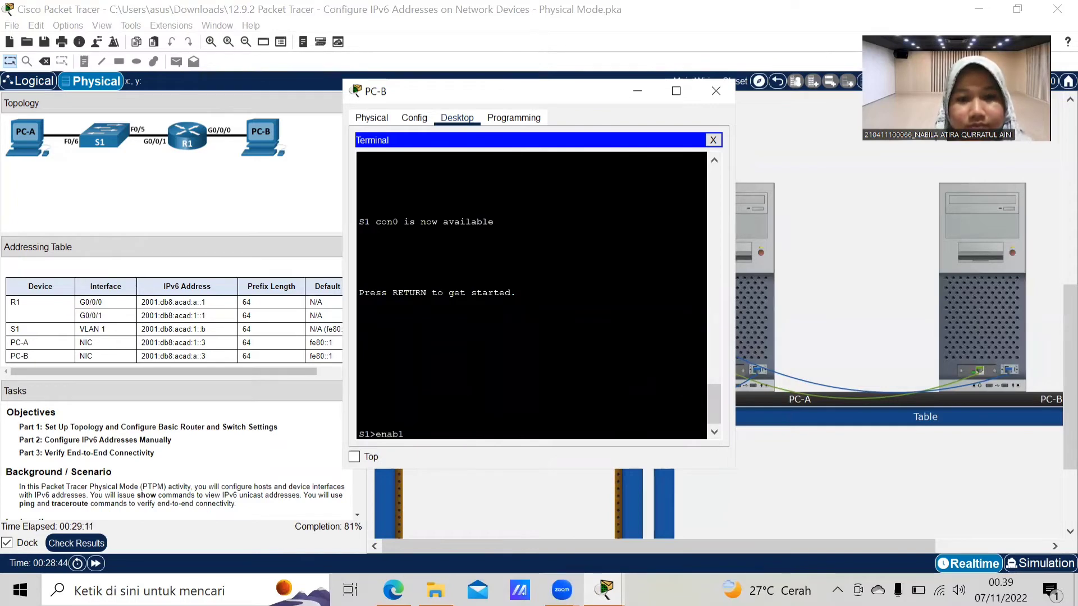
key(Return)
text(config t)
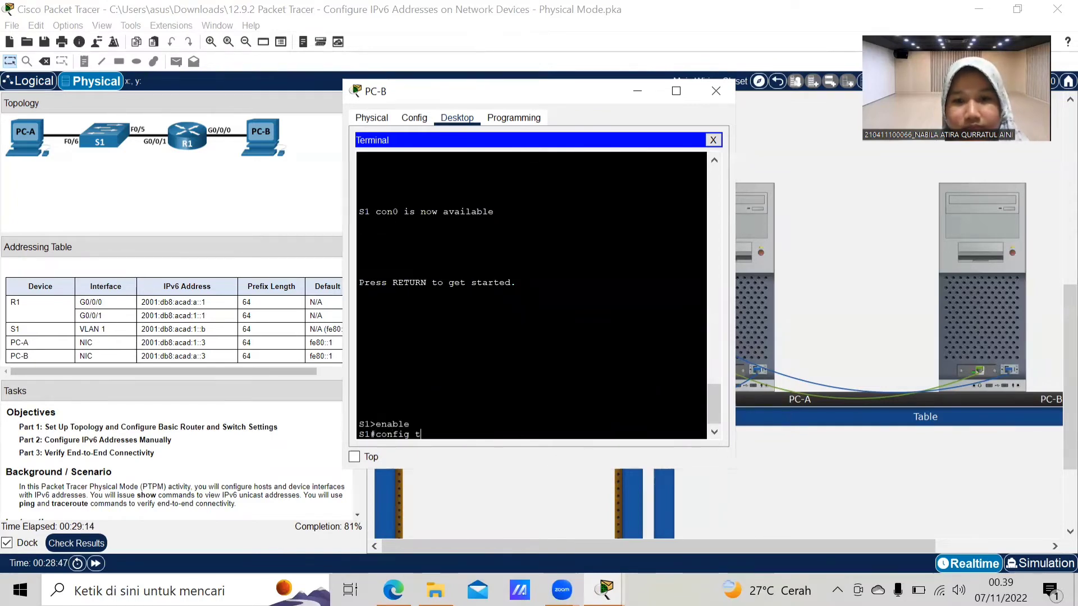
key(Return)
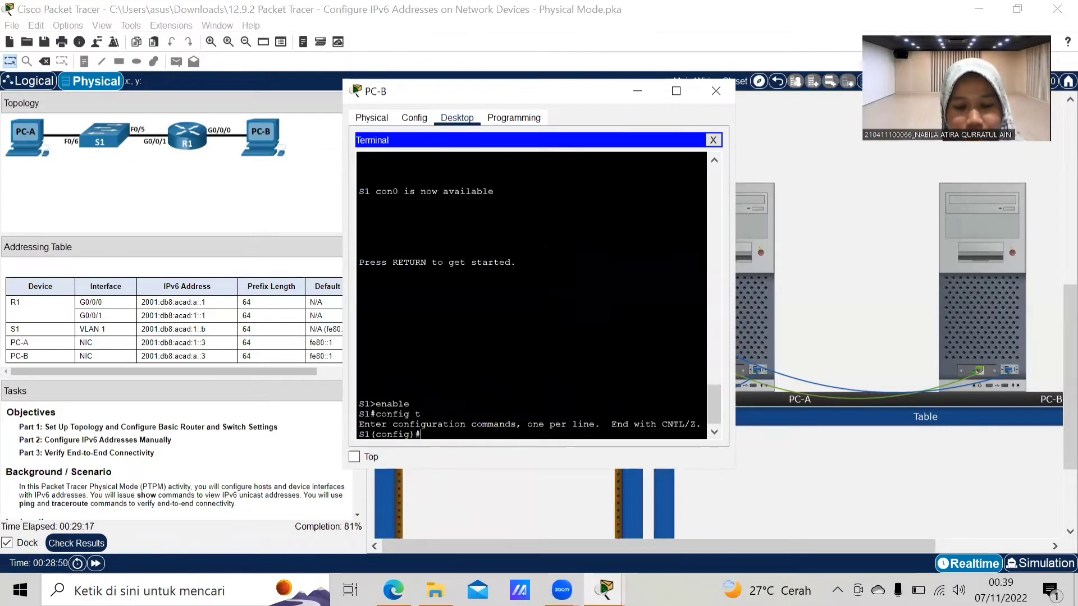
text(int vlan 1)
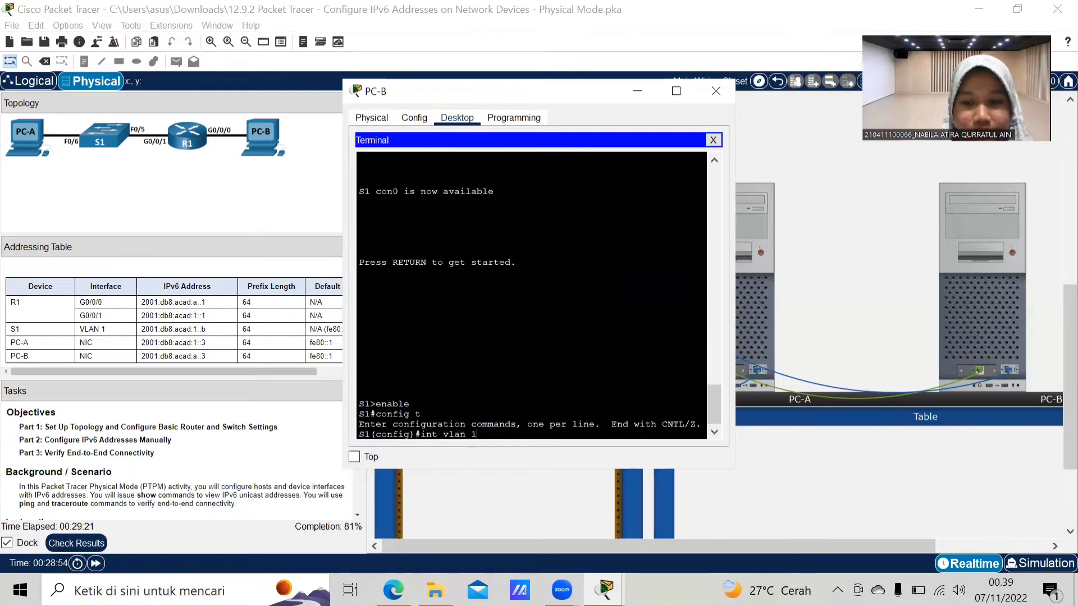
key(Return)
- Assign S1's VLAN 1 address from the document's addressing table with ipv6 address 2001:db8:acad:1::b/64
text(ip)
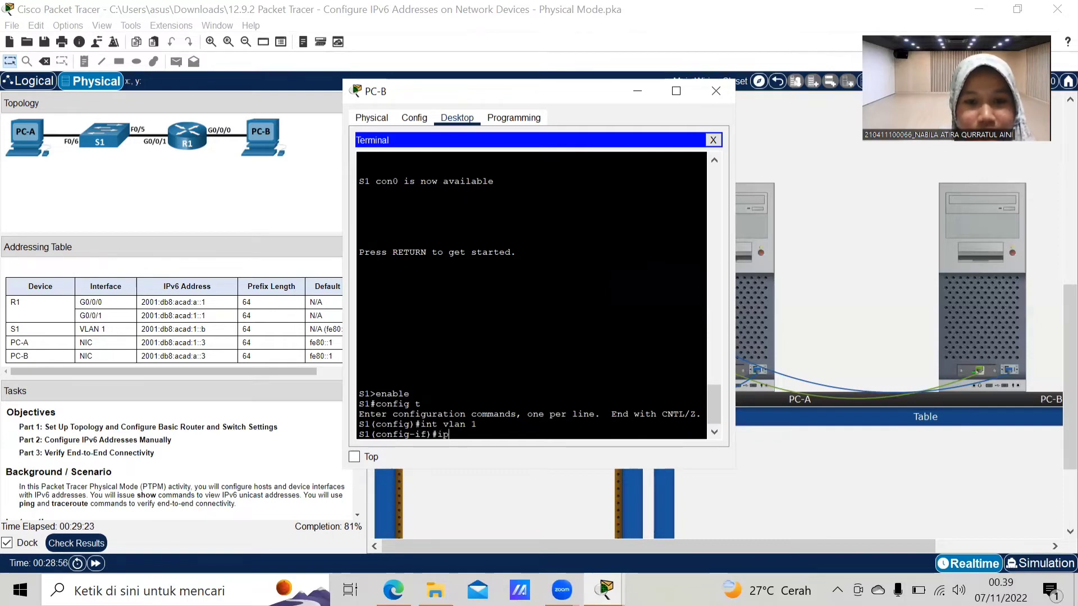
text(v6)
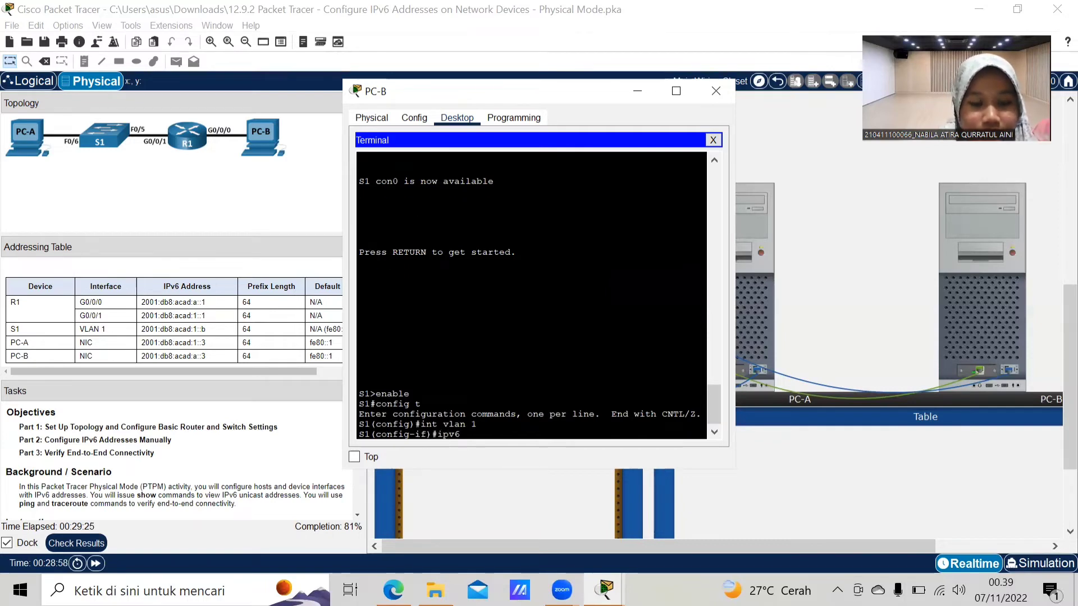
text( address)
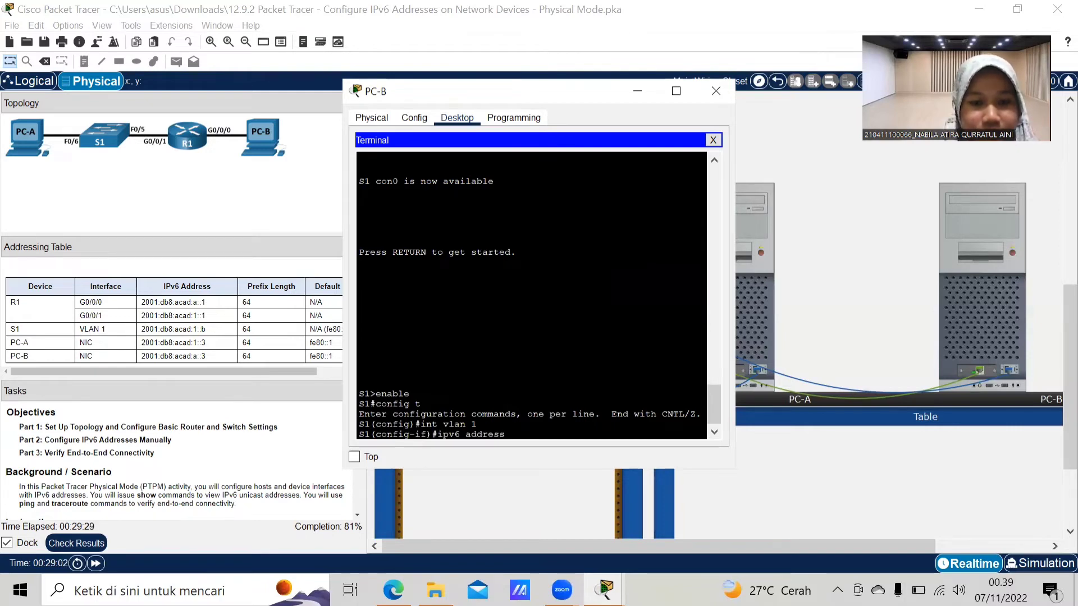
text( 2001)
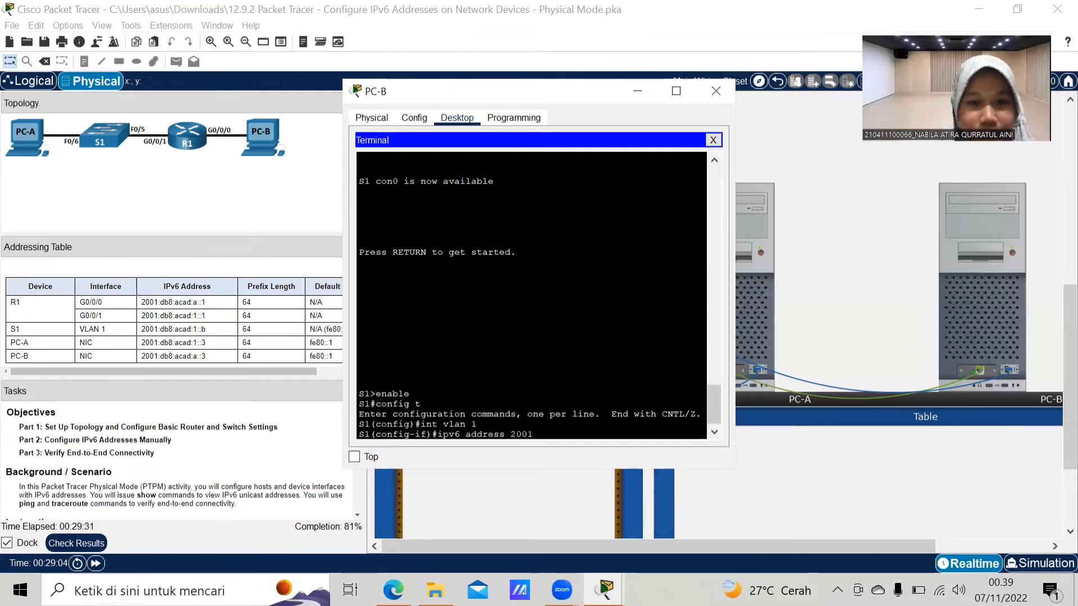
mouse_move(393, 589)
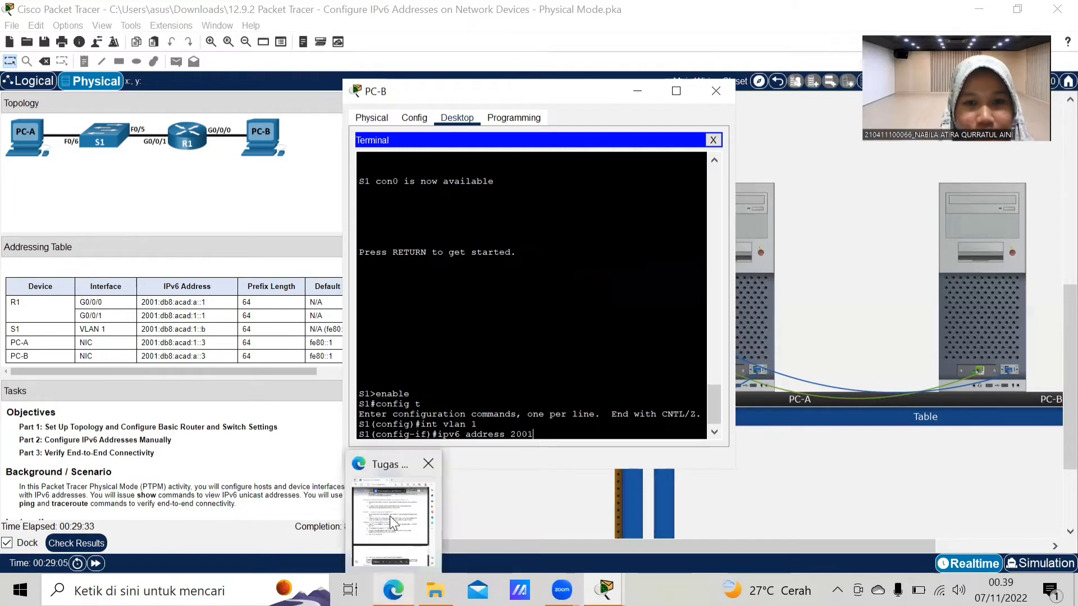
click(389, 517)
scroll(269, 300, up, 20)
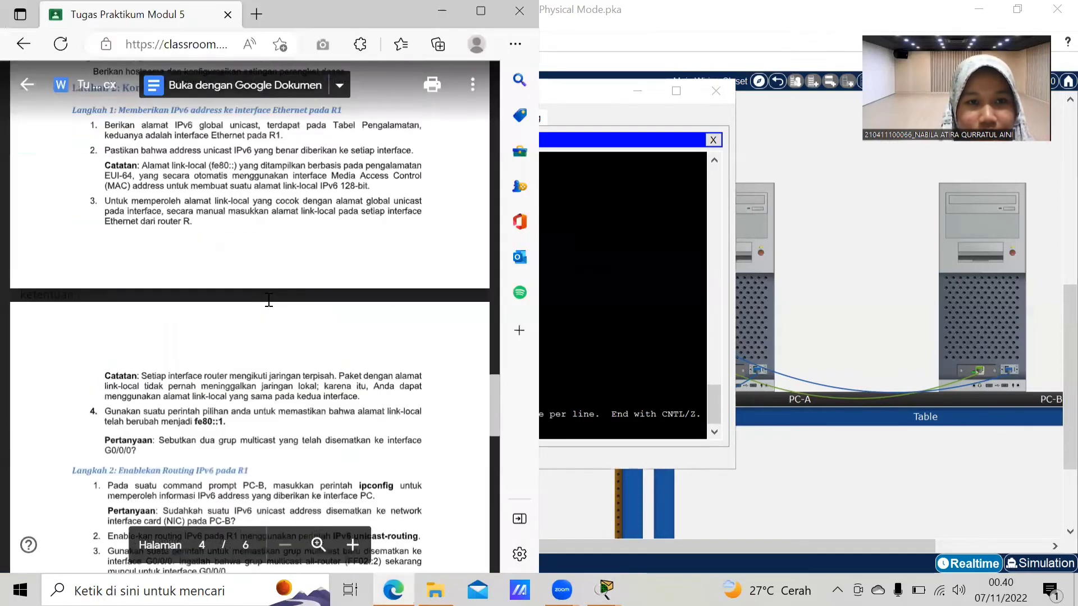
scroll(269, 300, down, 2)
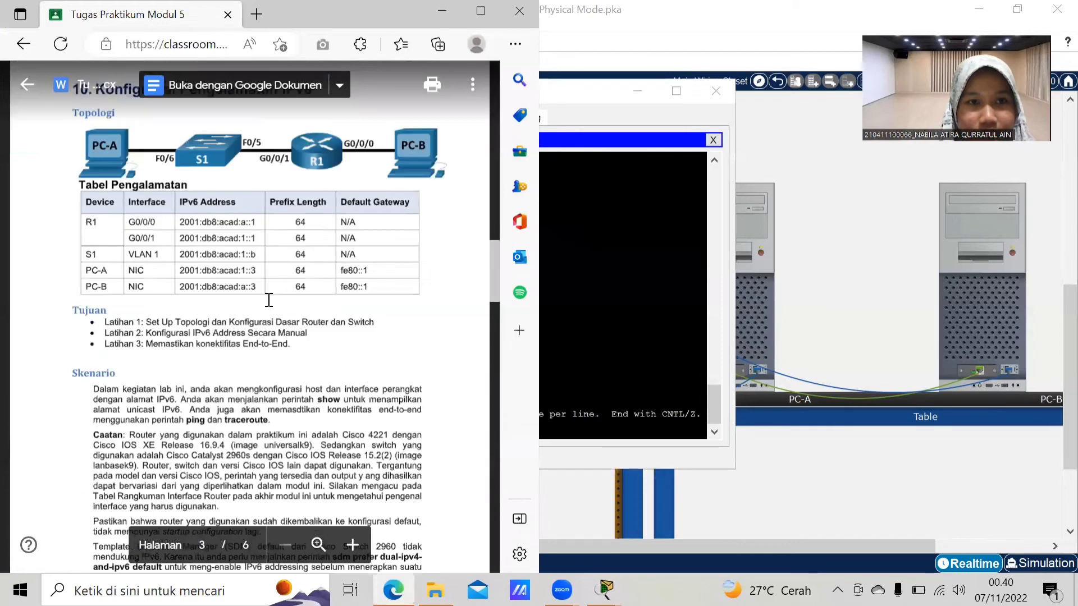
scroll(268, 300, up, 1)
key(alt+Tab)
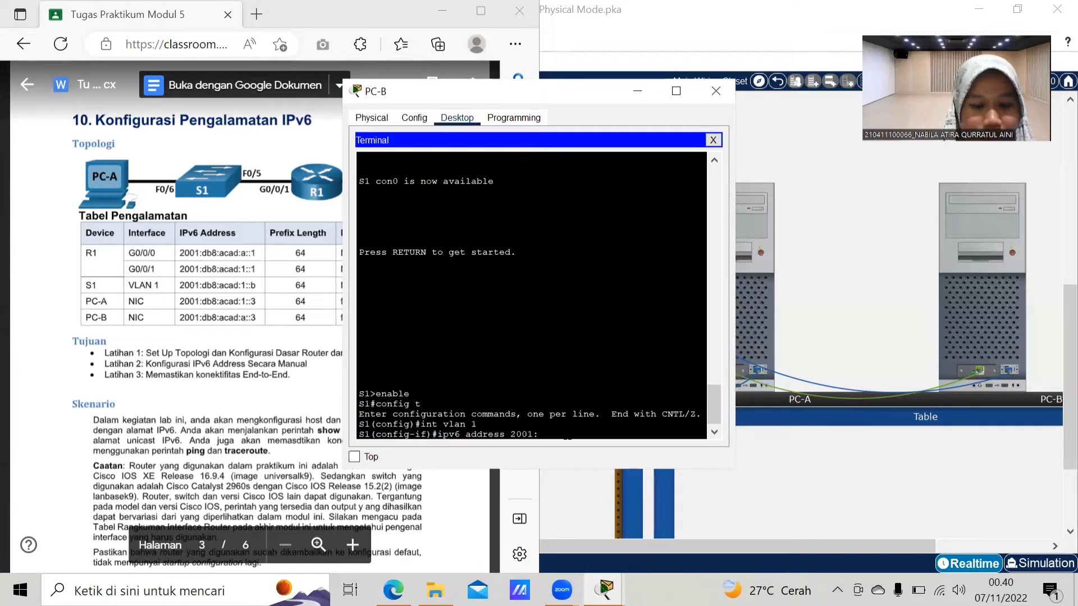
text(b8)
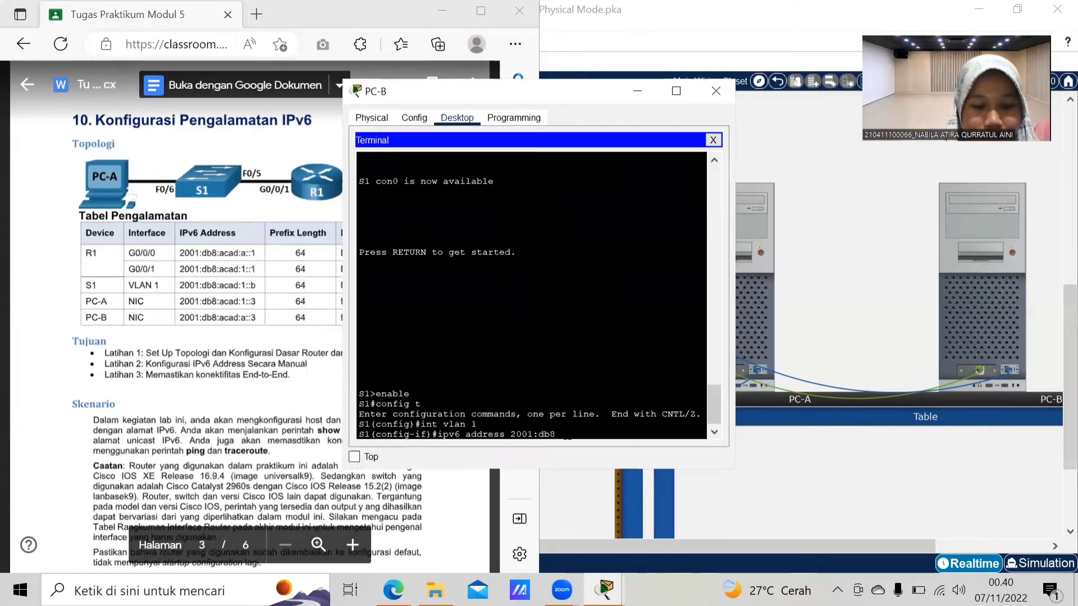
text(:acad)
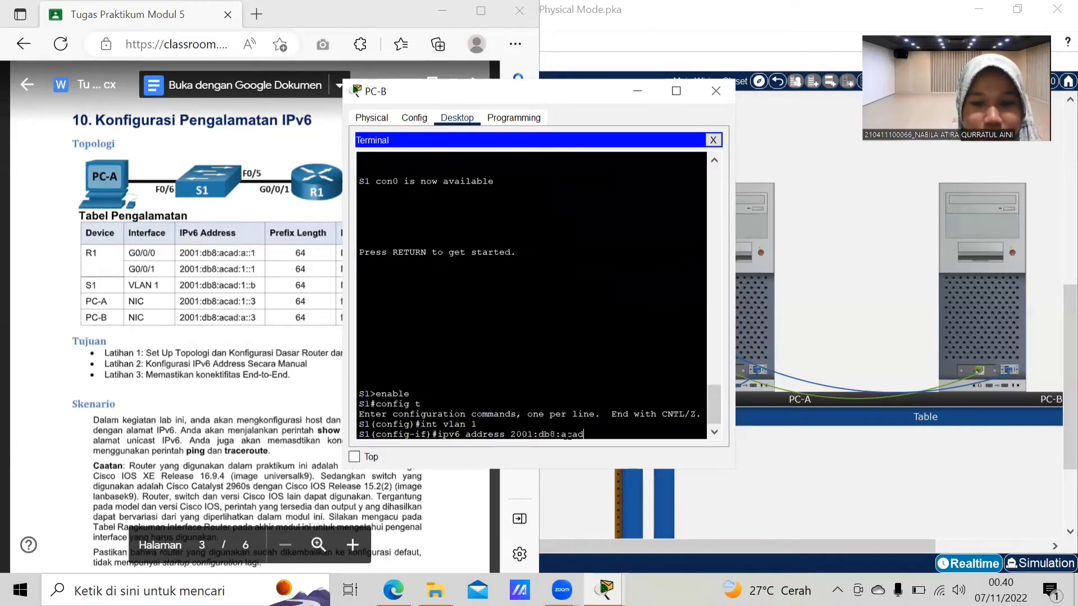
text(:1)
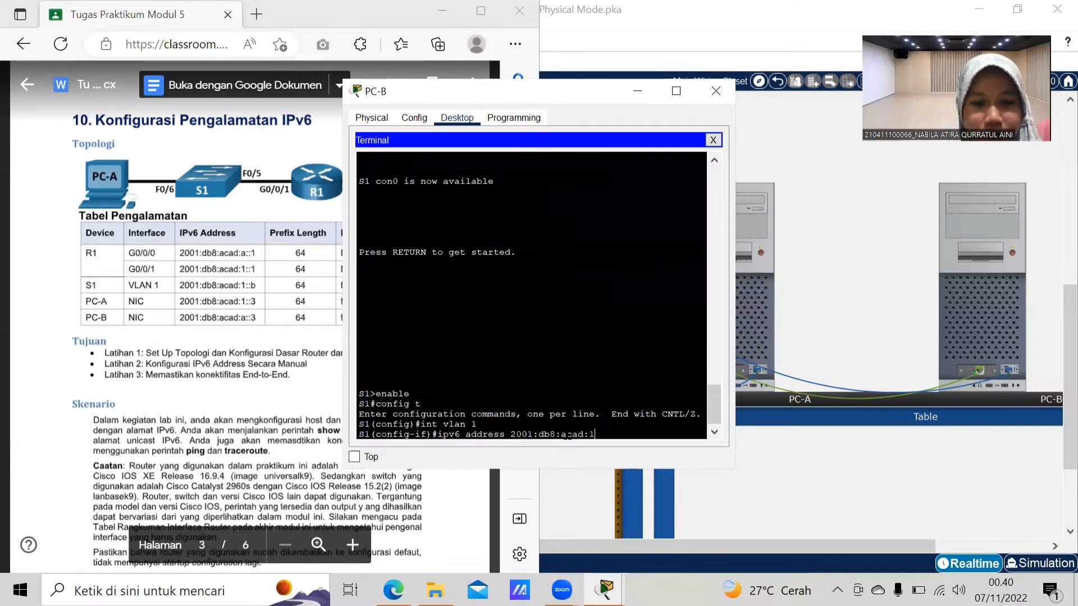
text(::b)
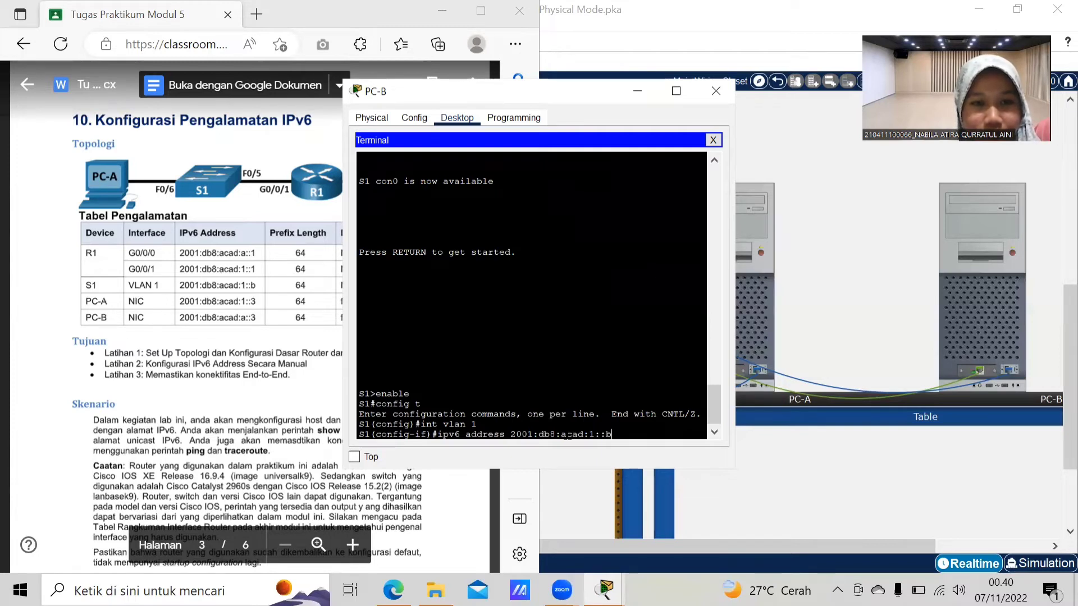
text(/)
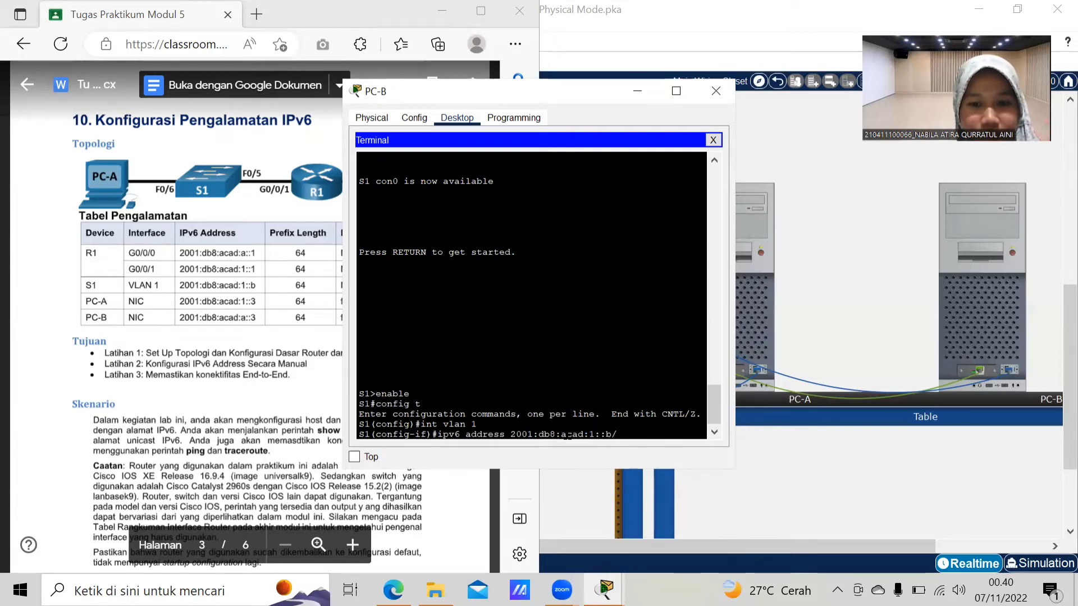
text(64)
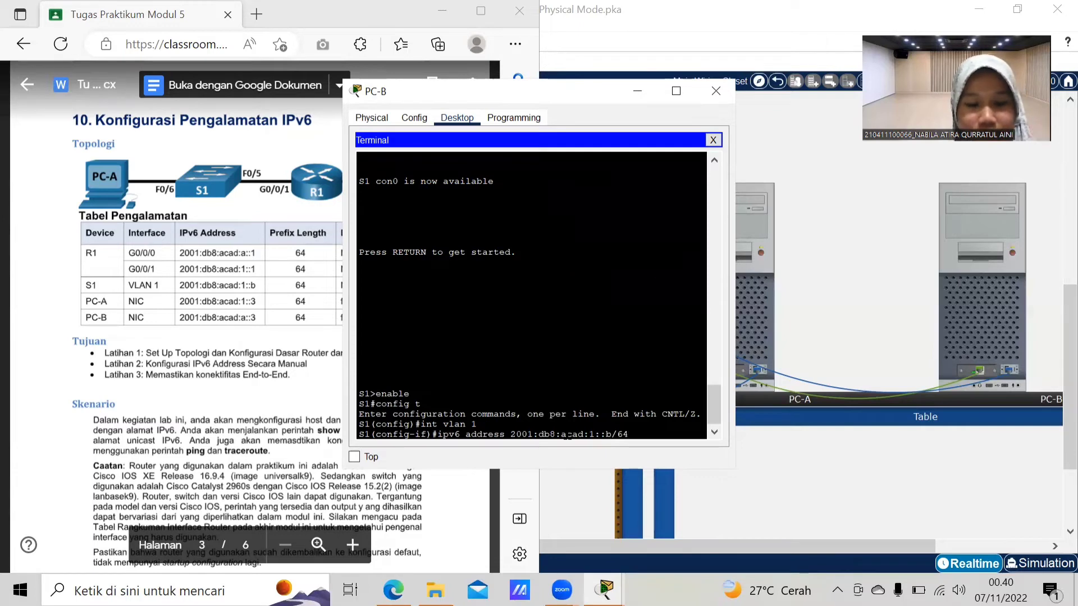
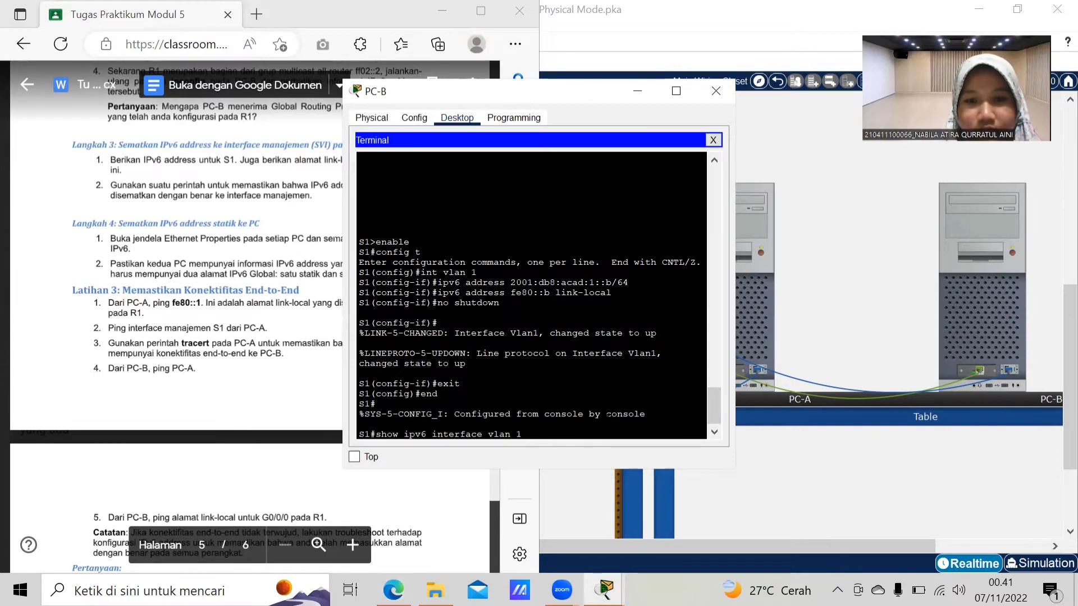
- Display the IPv6 details of S1's management interface with show ipv6 interface vlan 1
key(Return)
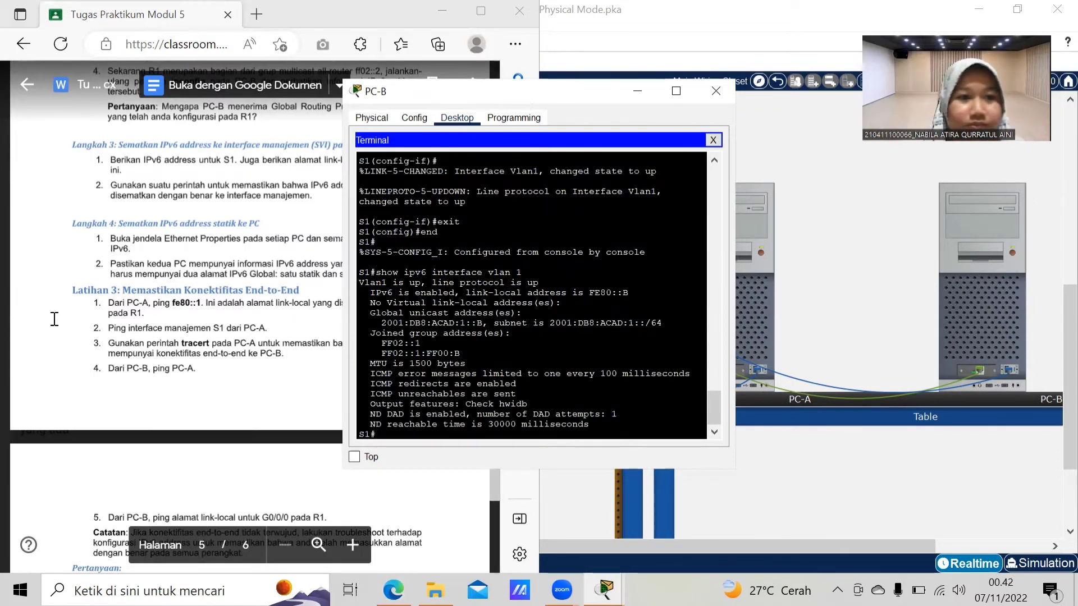
- Read the static PC addressing task in the browser document, and switch PC-A's IPv6 configuration to Static in its IP Configuration
click(236, 387)
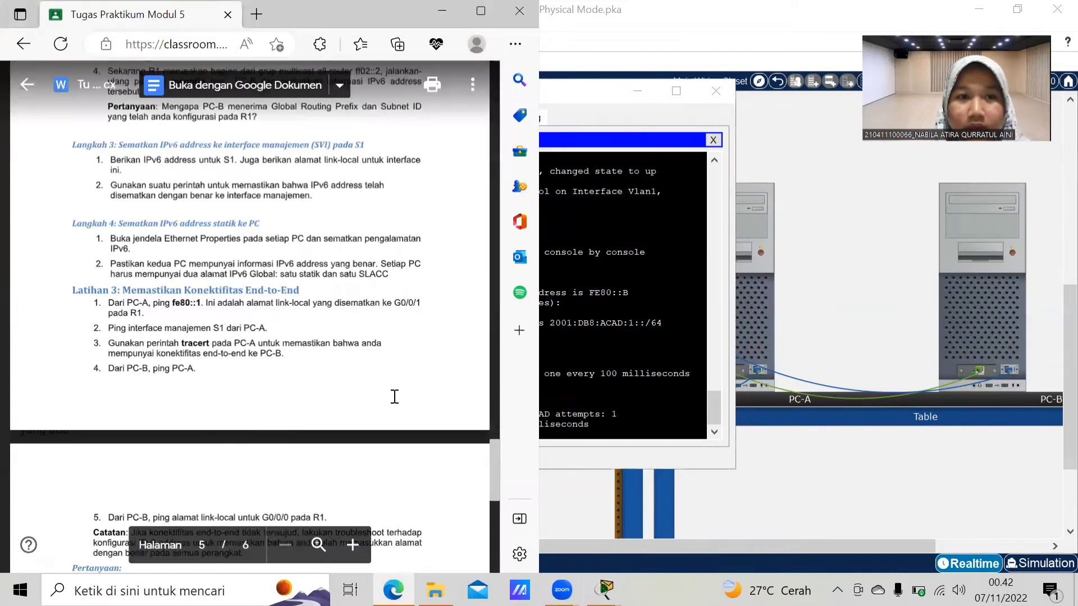
click(748, 279)
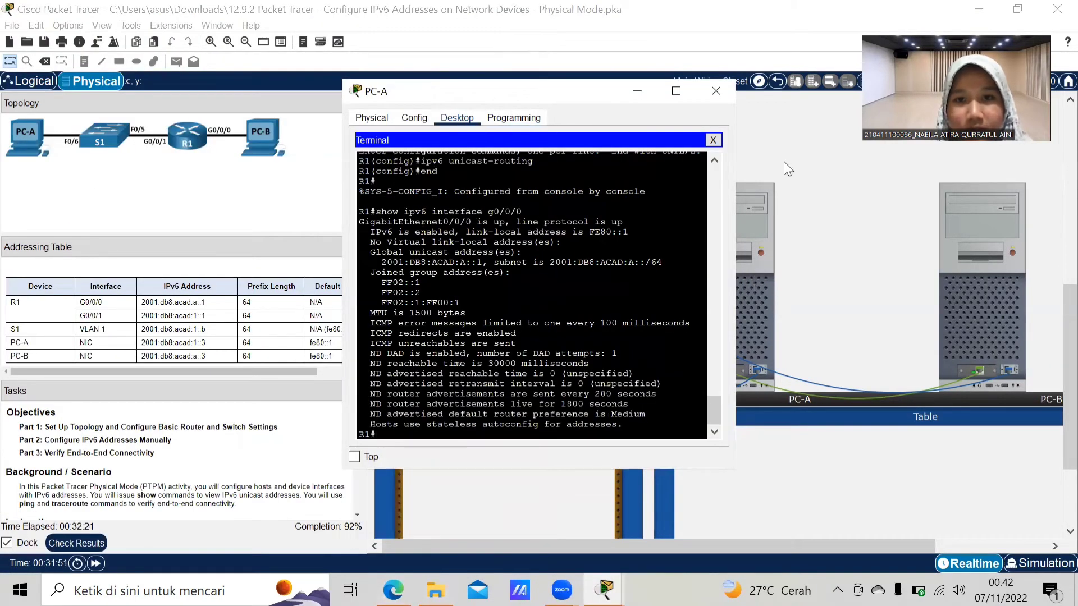
click(712, 140)
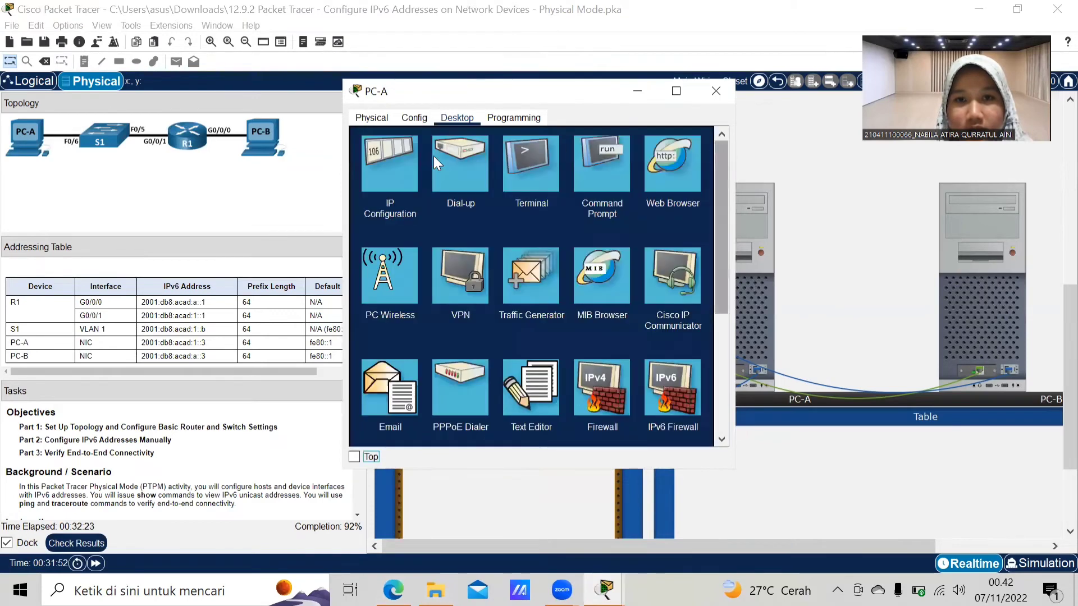
click(404, 170)
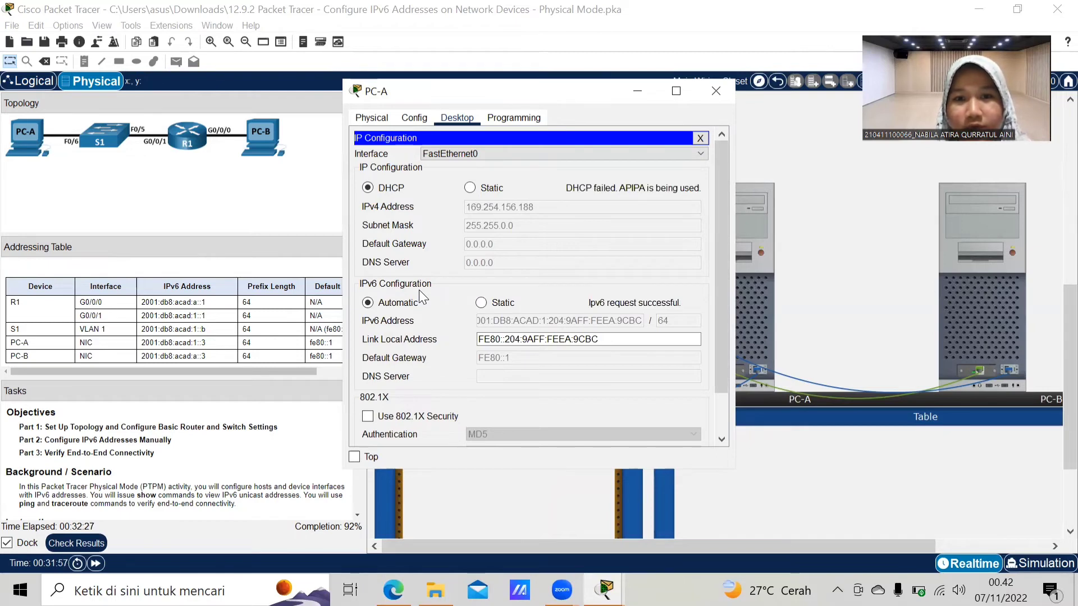
click(484, 303)
click(503, 320)
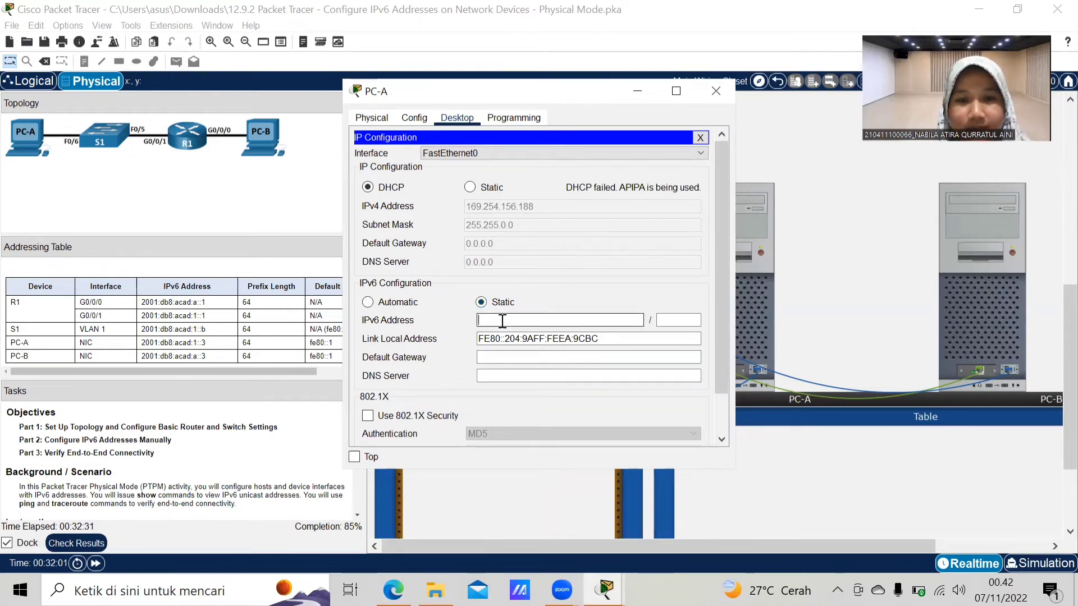
- Set PC-A's static IPv6 address to 2001:db8:acad:1::3, following the document's addressing table
text(200)
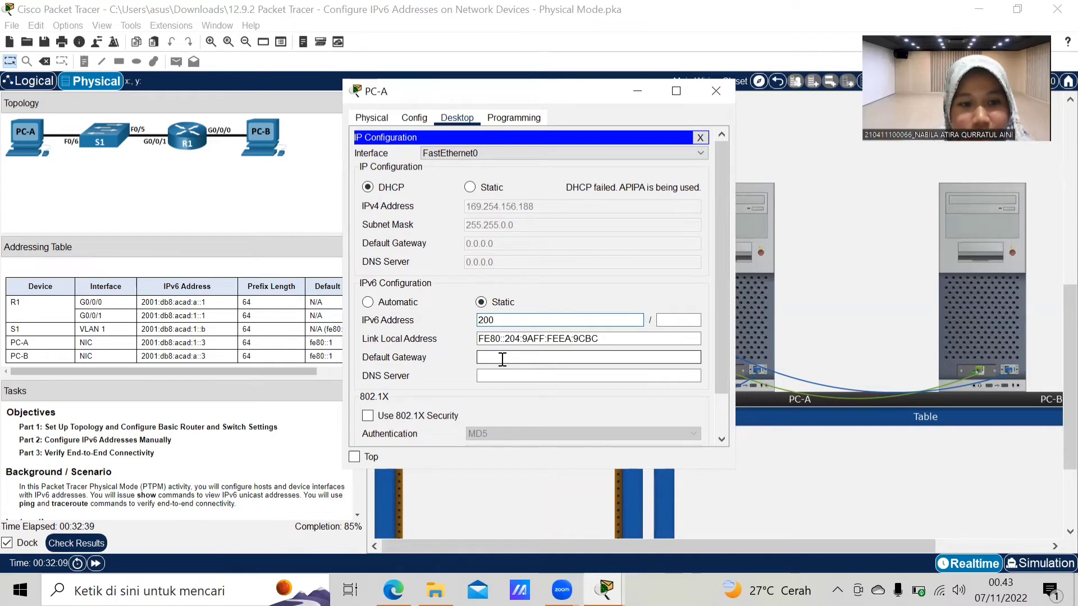
text(1)
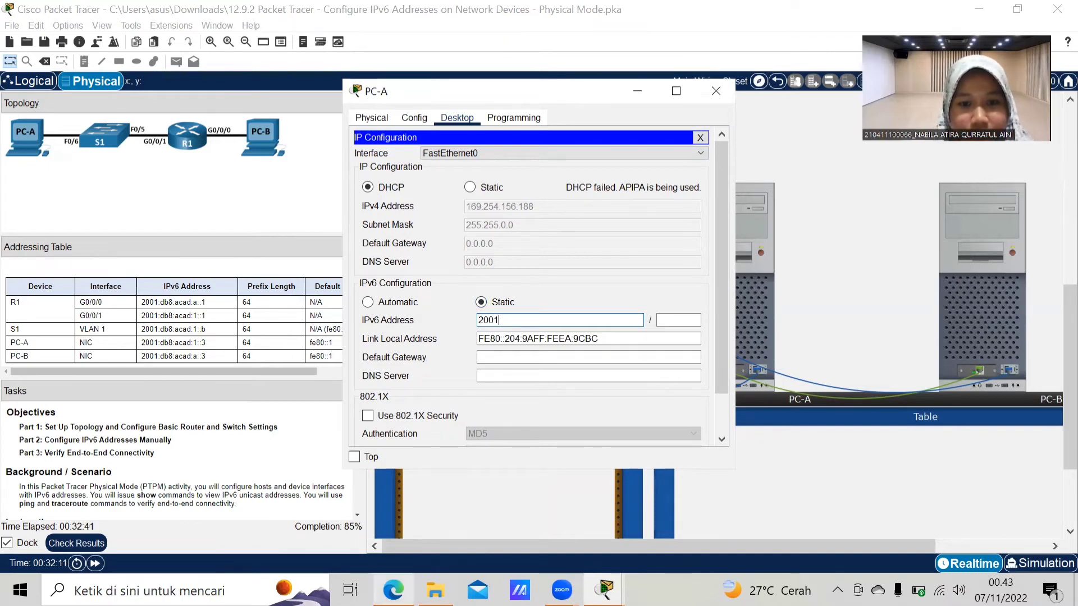
mouse_move(393, 590)
click(412, 519)
scroll(261, 320, up, 10)
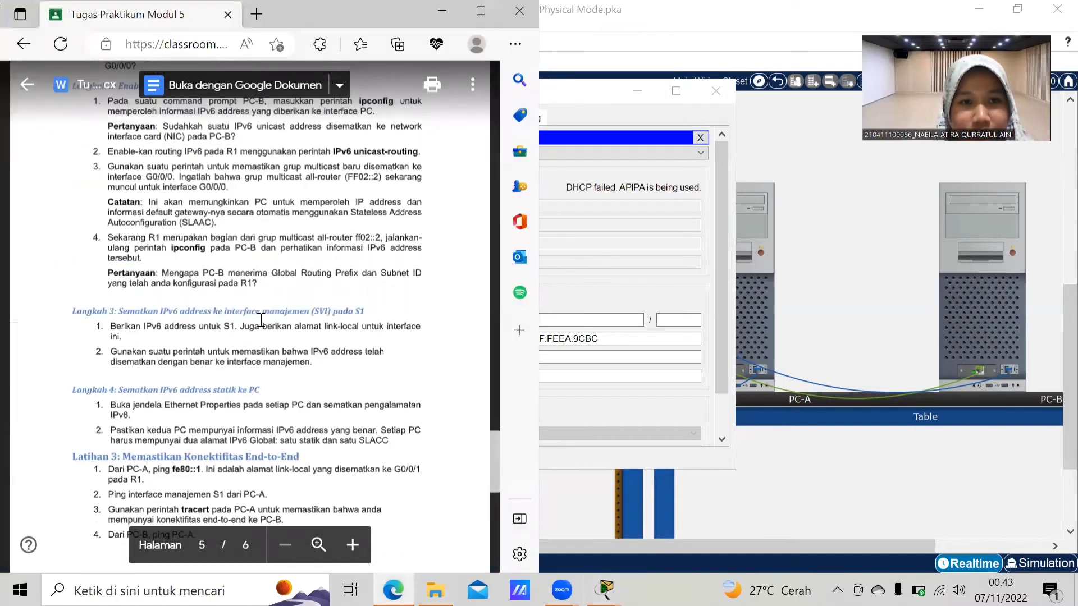
scroll(261, 320, up, 3)
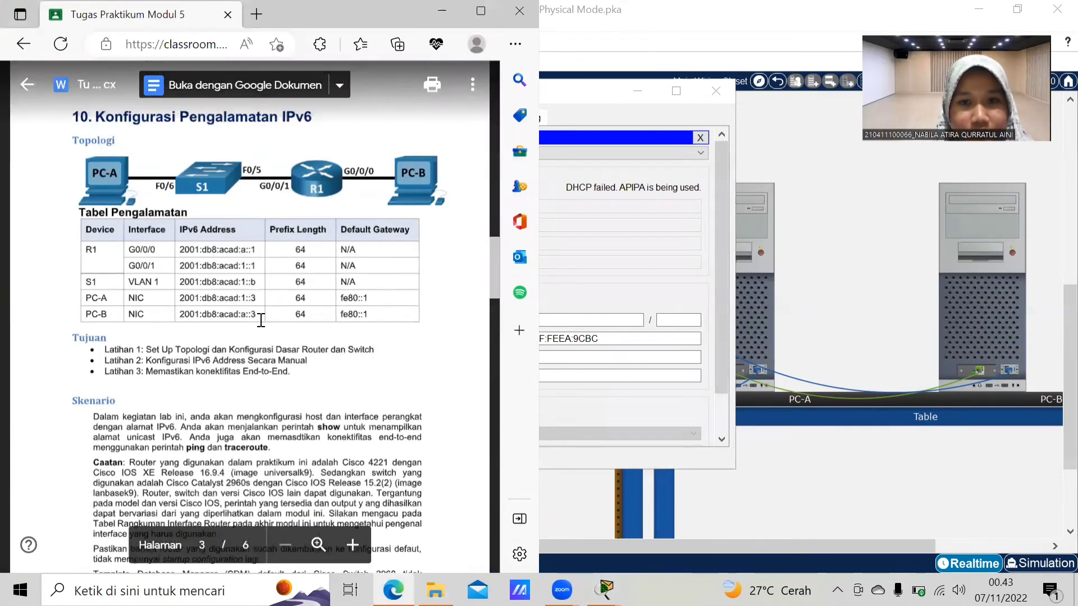
click(619, 283)
click(581, 317)
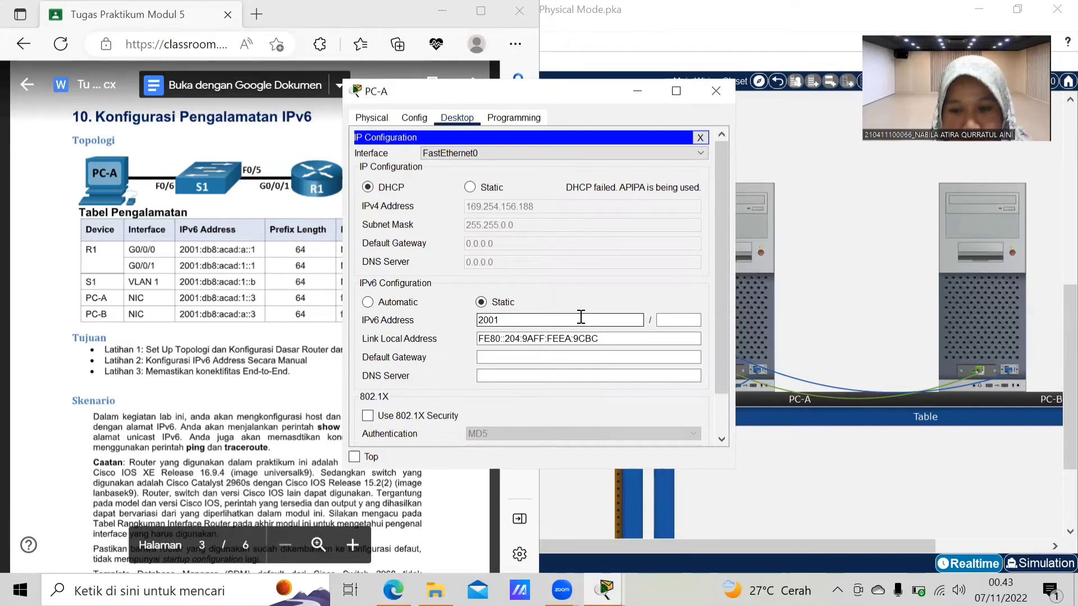
text(:db)
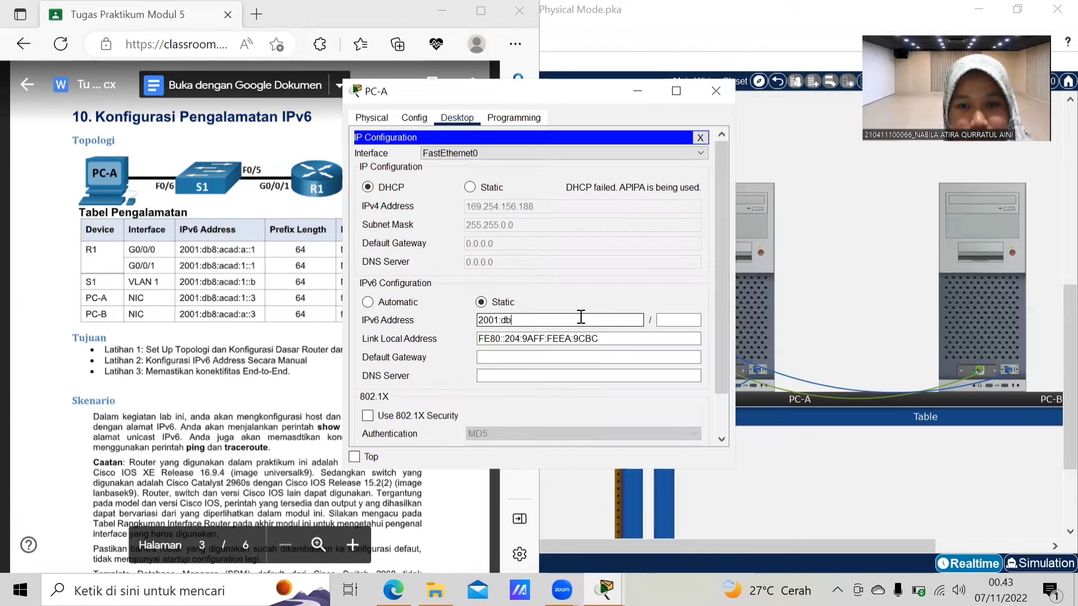
text(8)
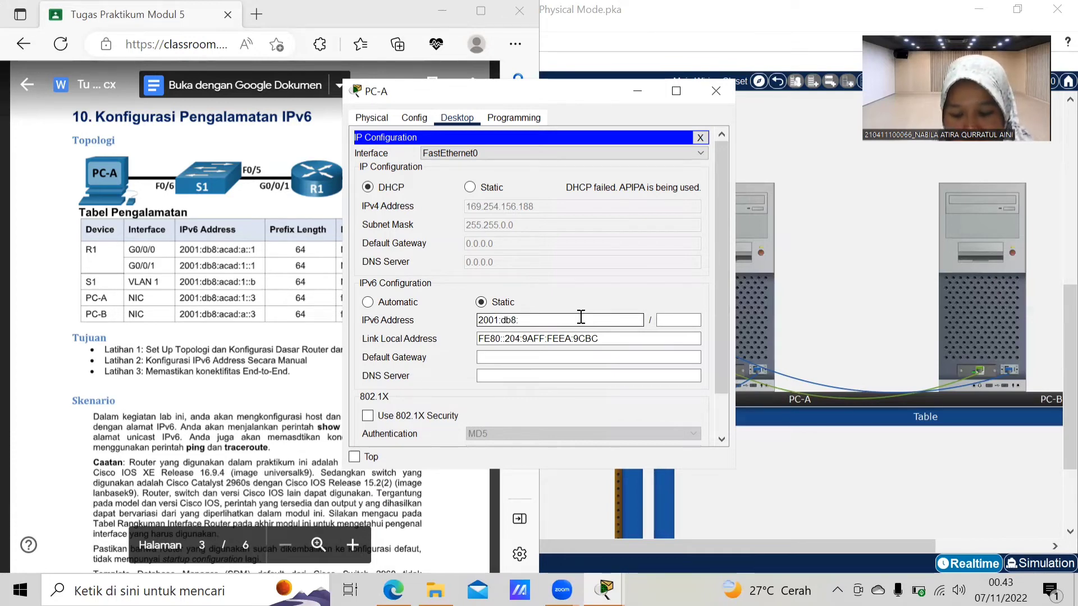
text(:acad)
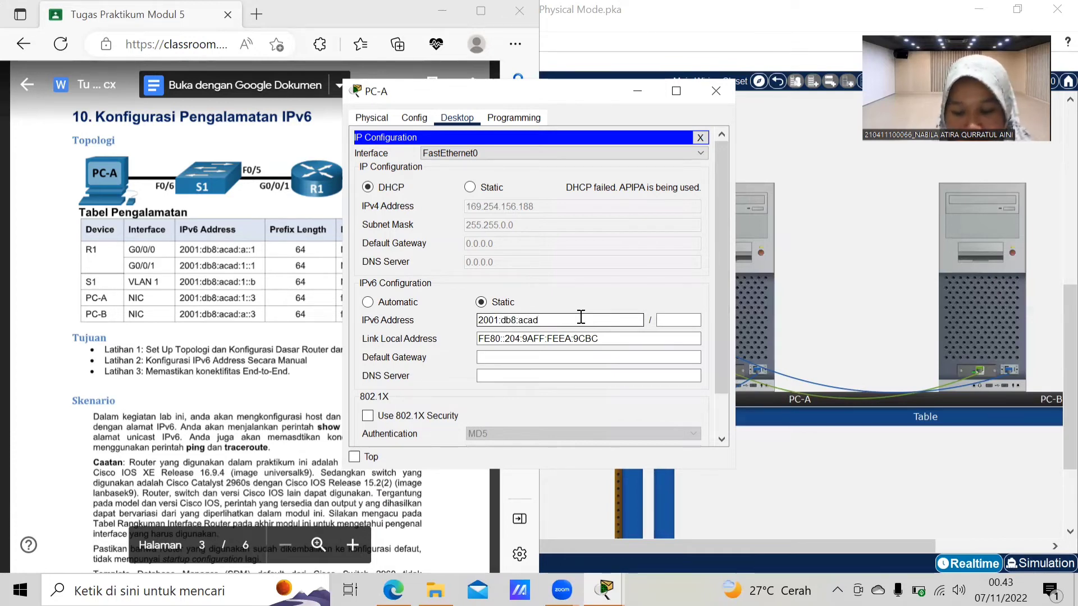
text(:1::3)
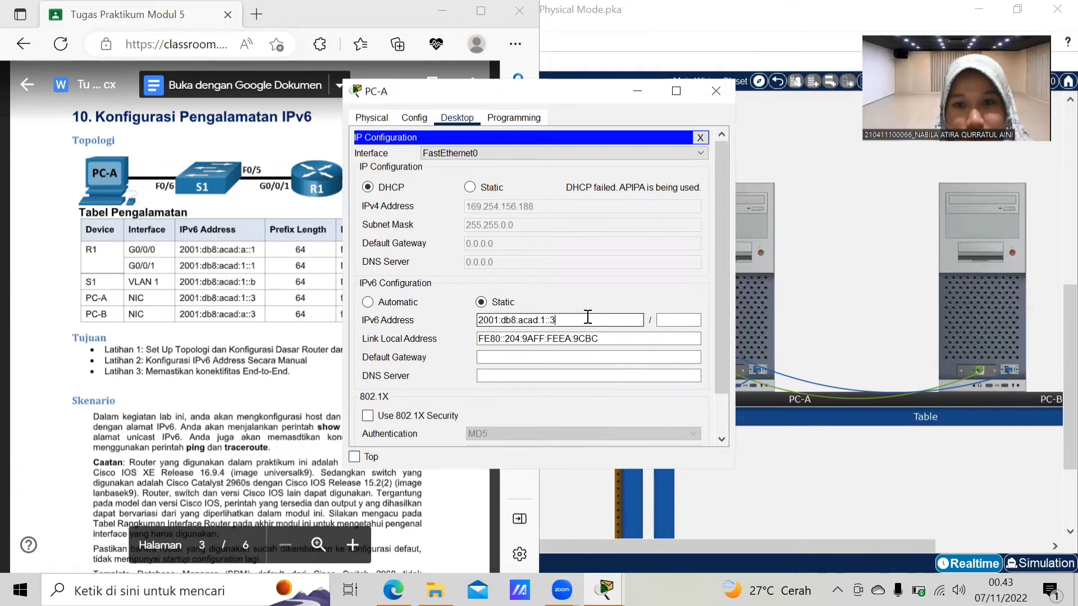
- Set PC-A's IPv6 prefix length to 64 and its IPv6 default gateway to fe80::1
click(693, 319)
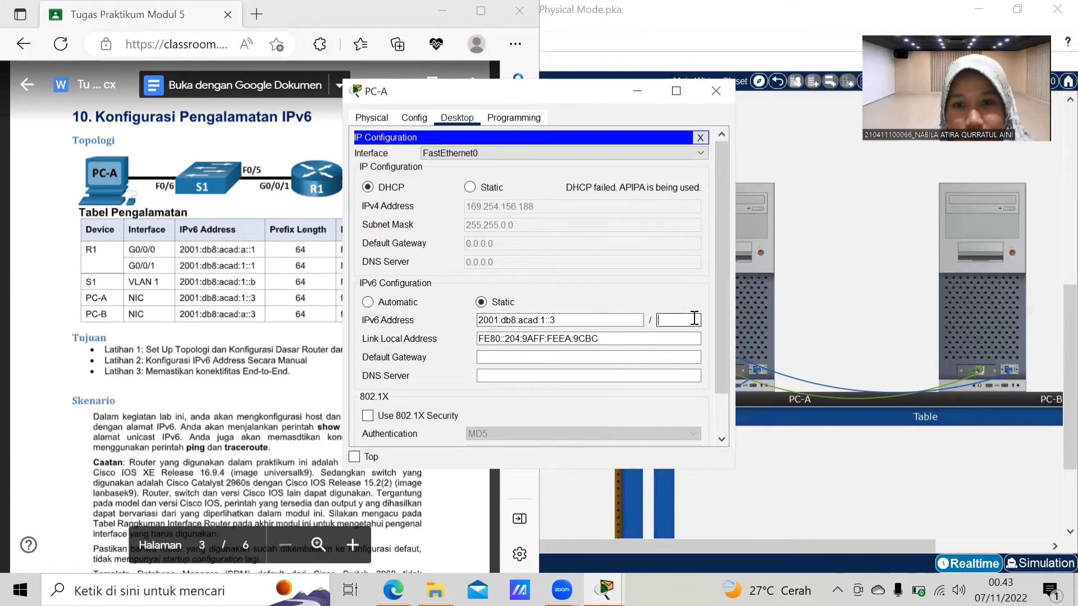
text(64)
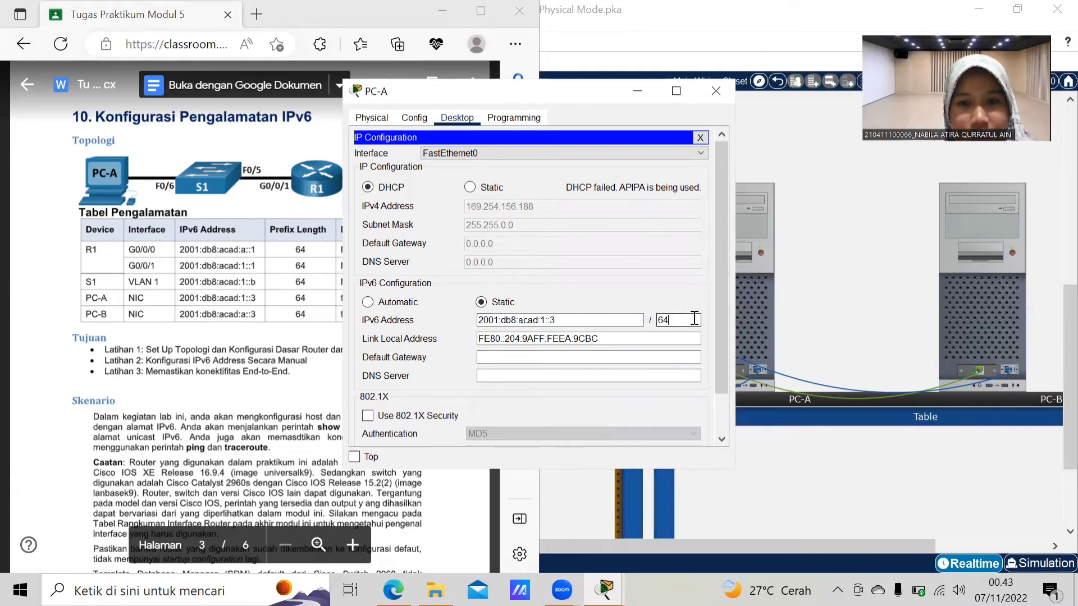
click(639, 355)
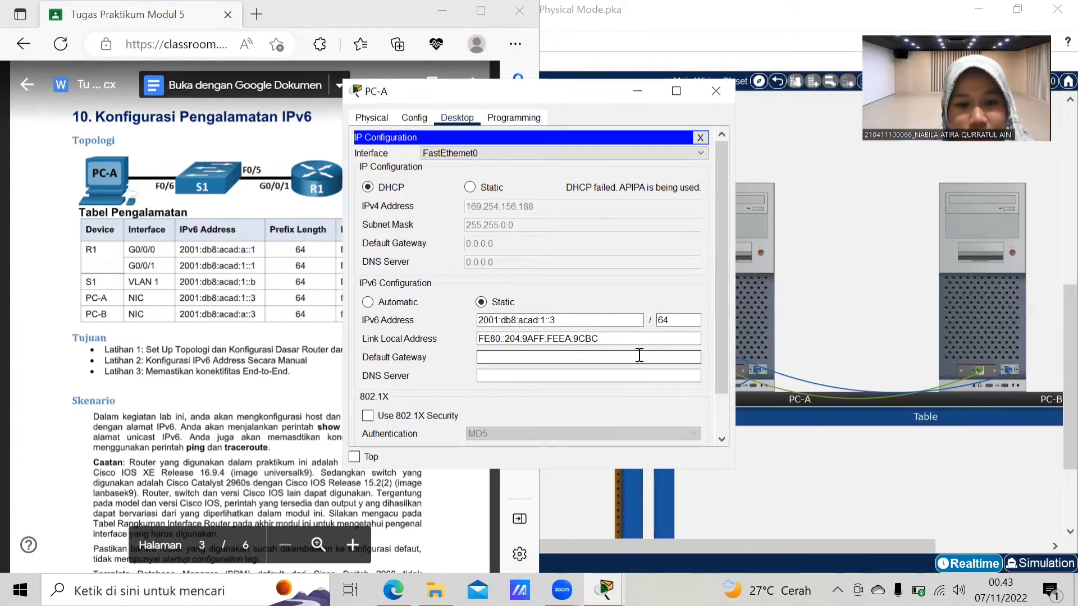
text(fe80)
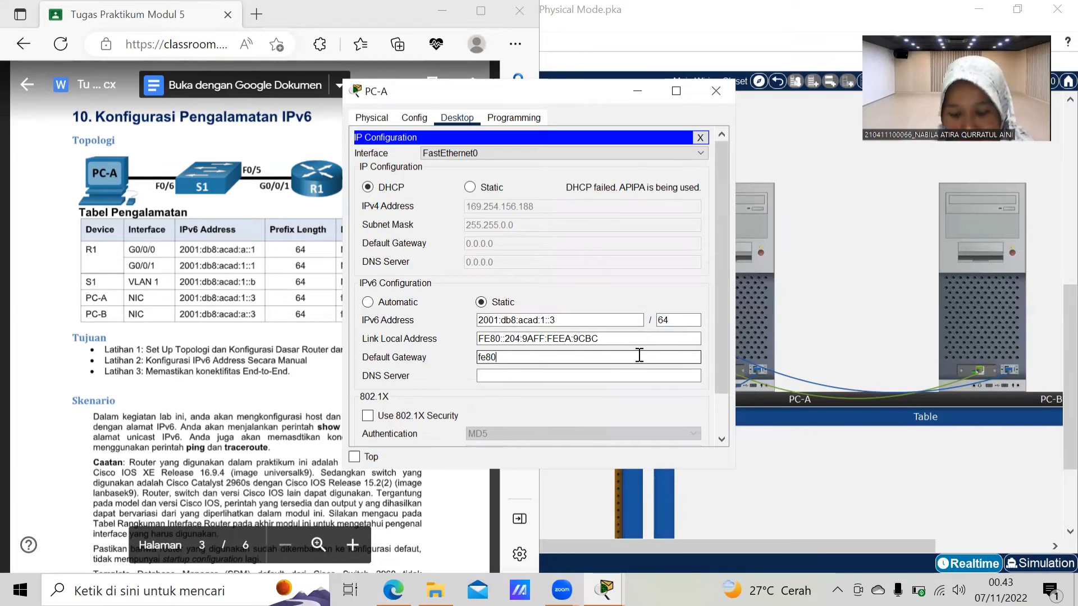
text(::1)
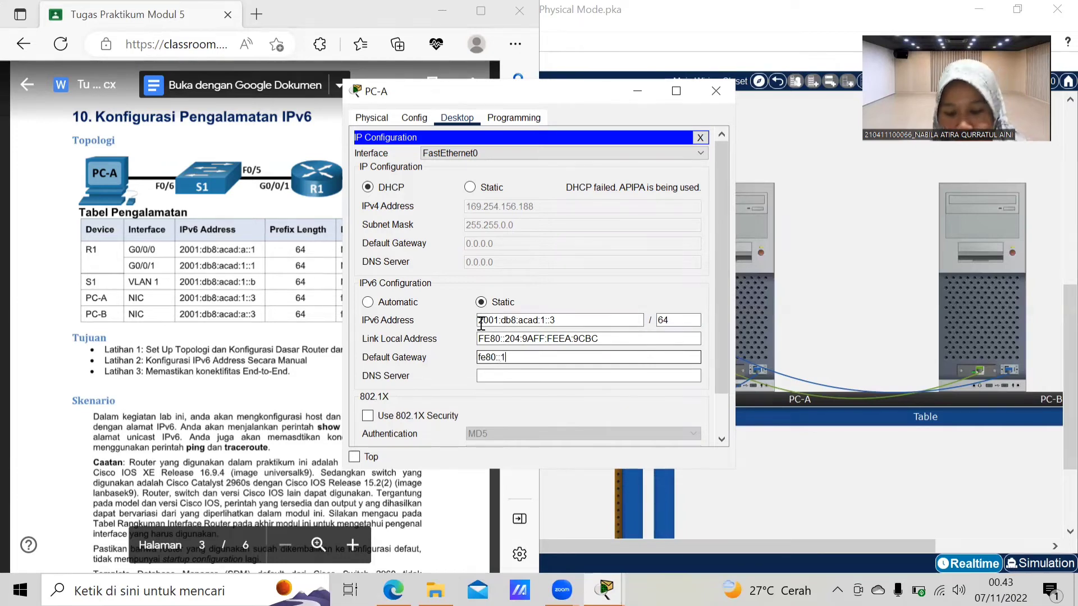
- Reread the PC addressing task in the document, and switch PC-B's IPv6 configuration to Static in its IP Configuration
scroll(140, 334, down, 2)
scroll(141, 335, down, 10)
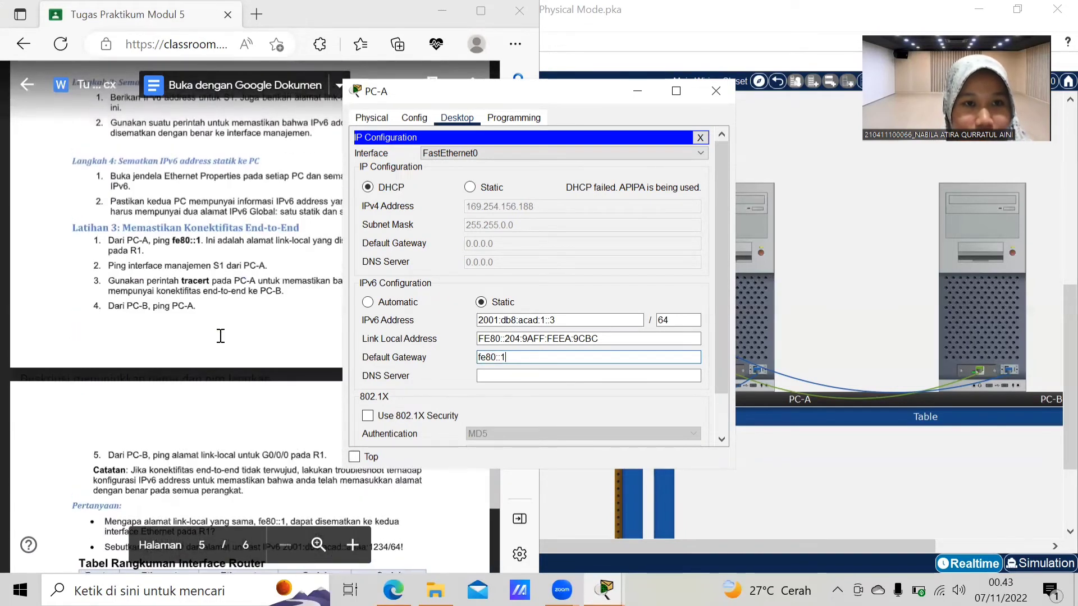
click(220, 336)
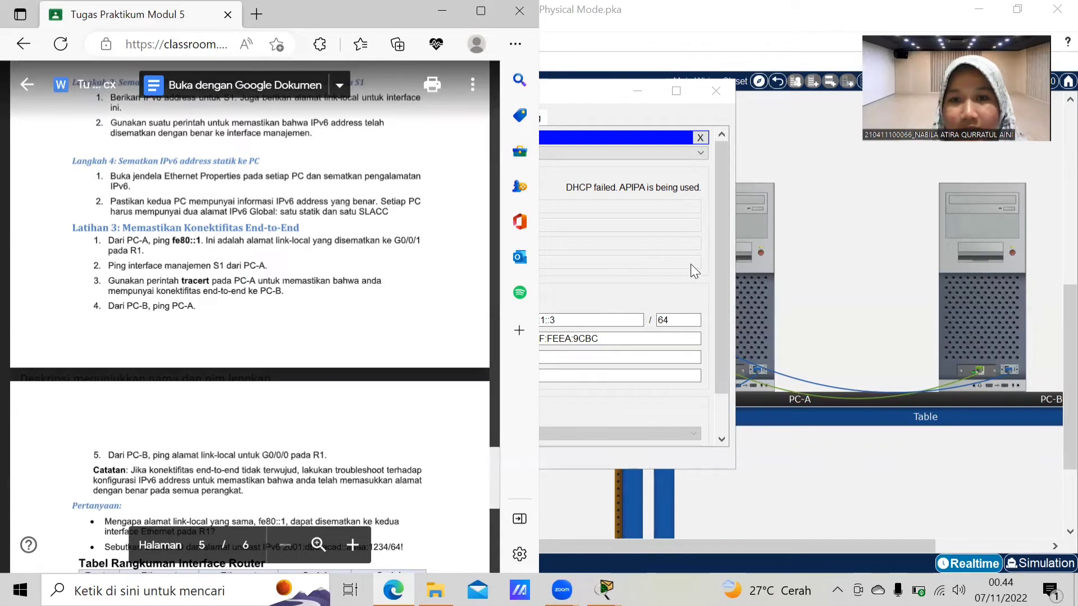
click(699, 291)
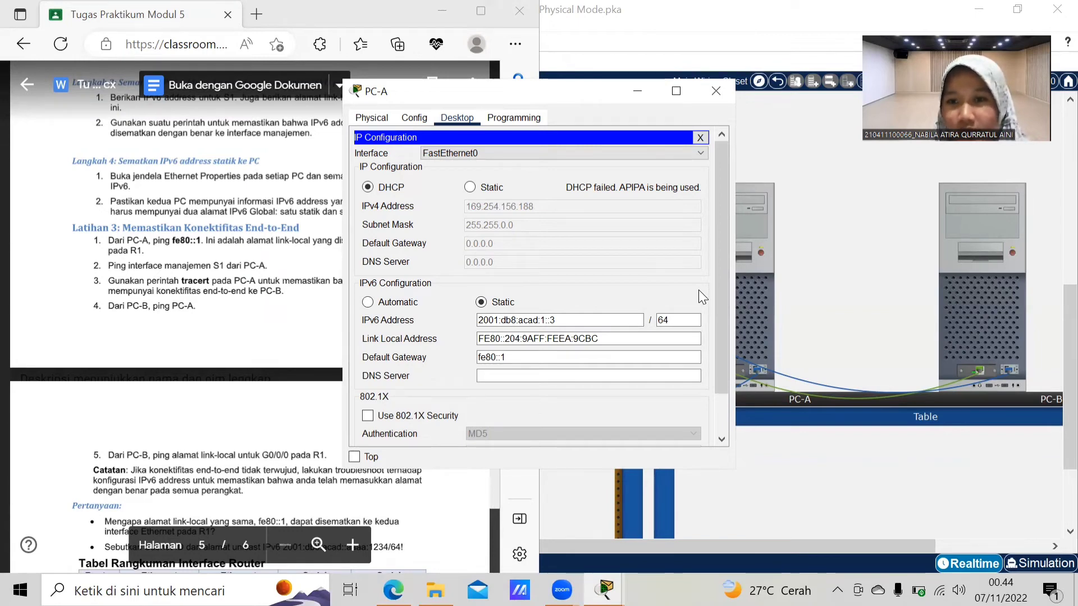
click(987, 293)
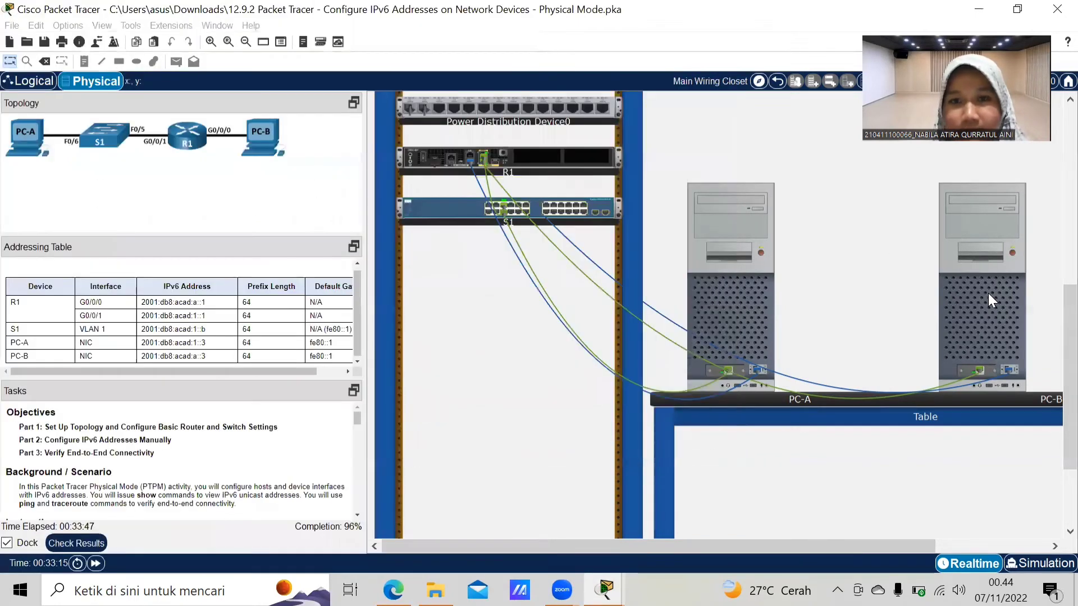
click(988, 293)
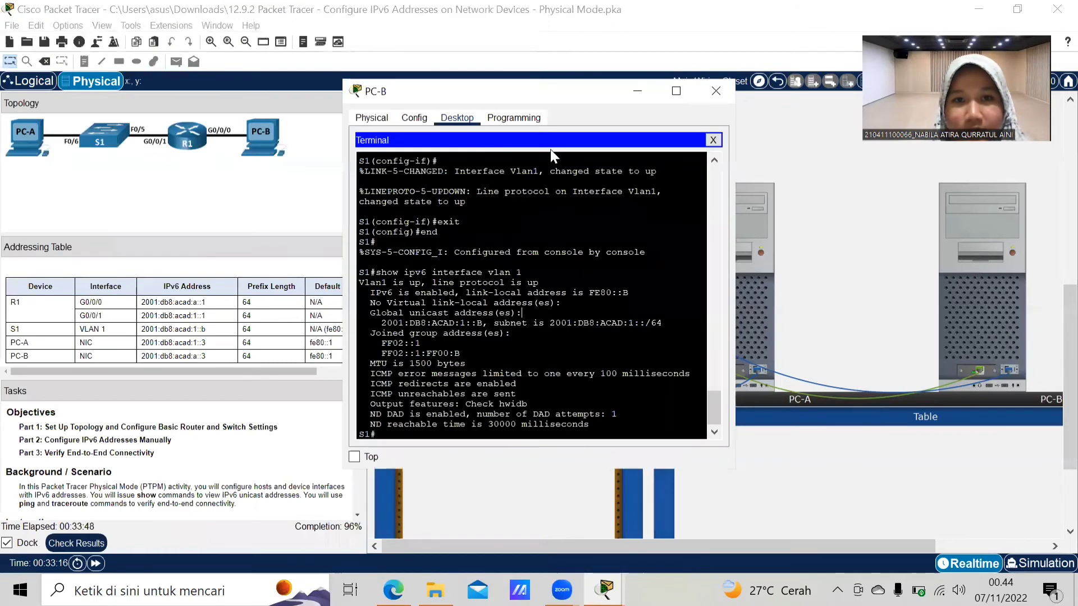
click(713, 141)
click(372, 166)
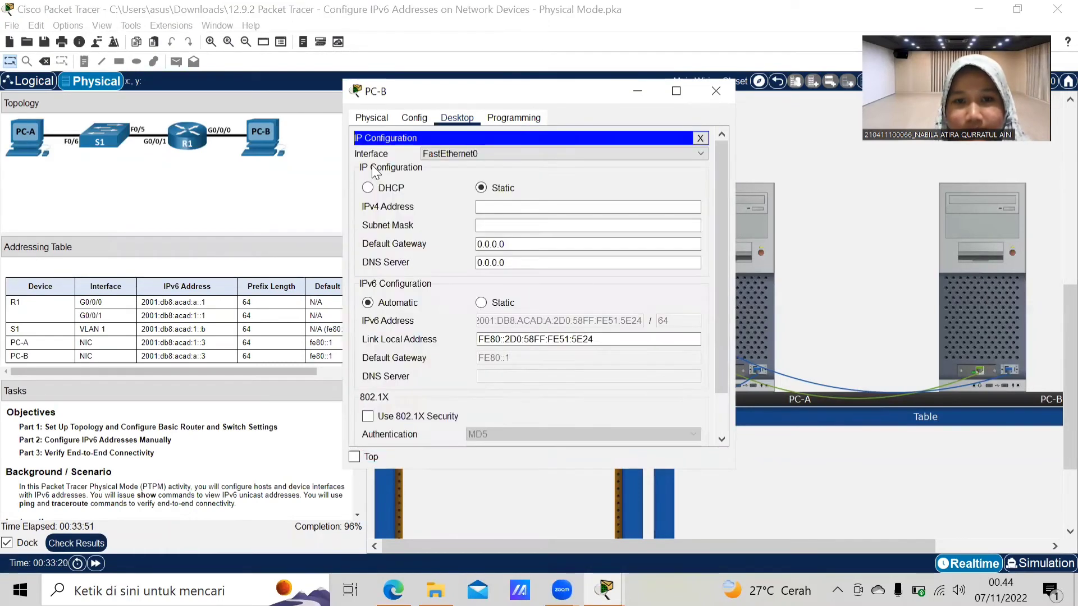
click(482, 302)
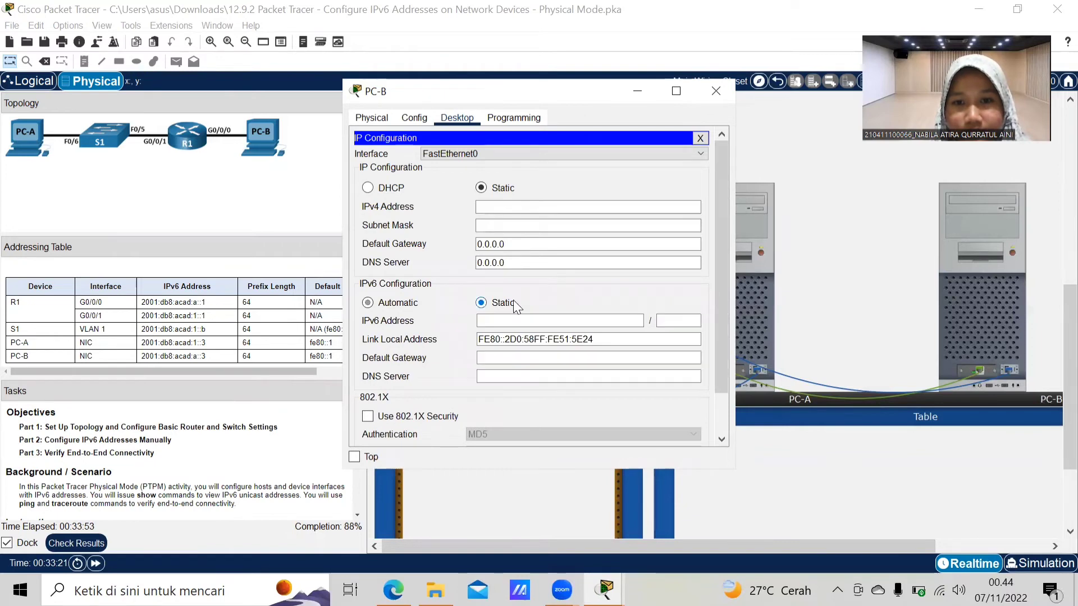
- Set PC-B's static IPv6 address to 2001:db8:acad:a::3, as given in the addressing table
text(210)
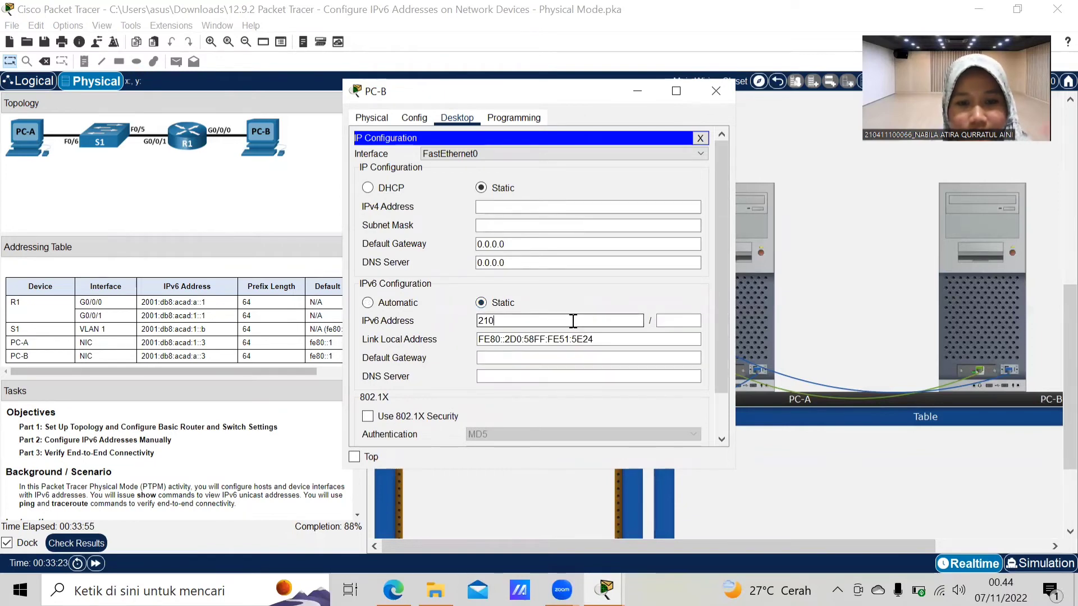
key(BackSpace)
key(BackSpace)
text(001)
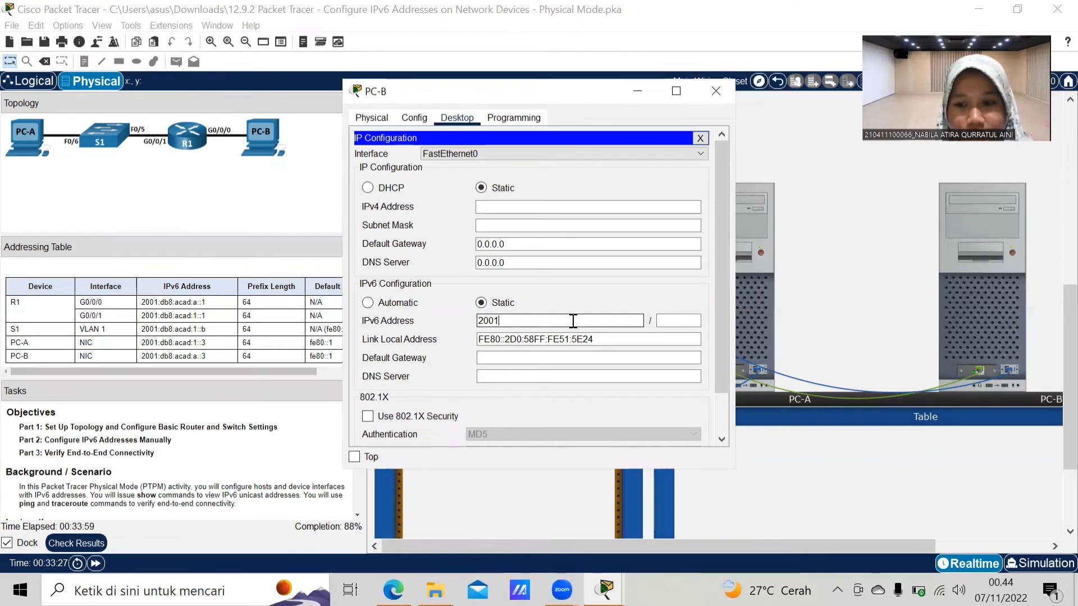
text(:d)
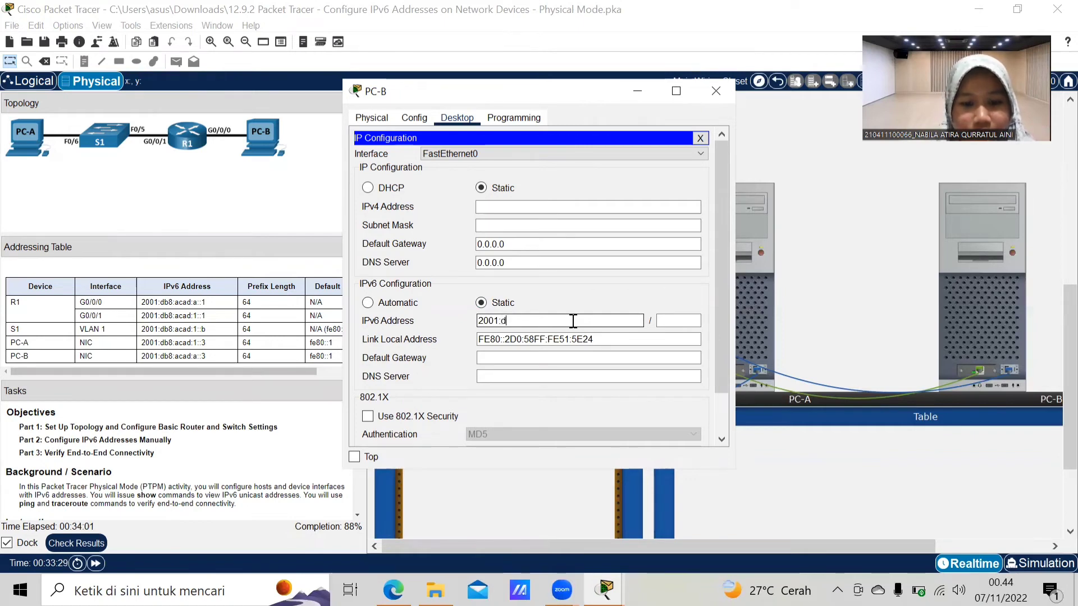
text(b8:ac)
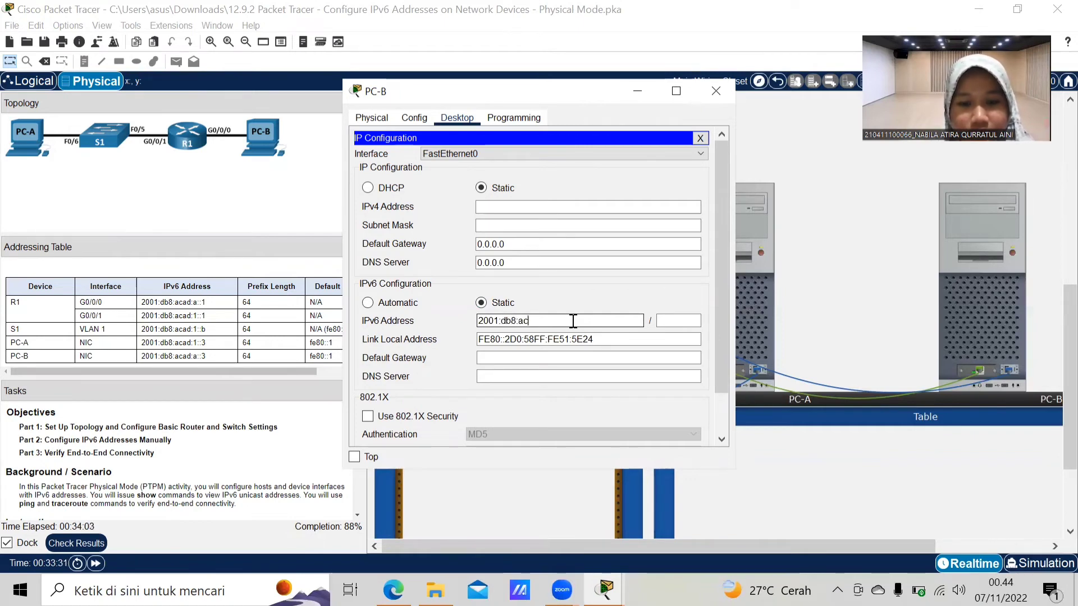
text(ad:1)
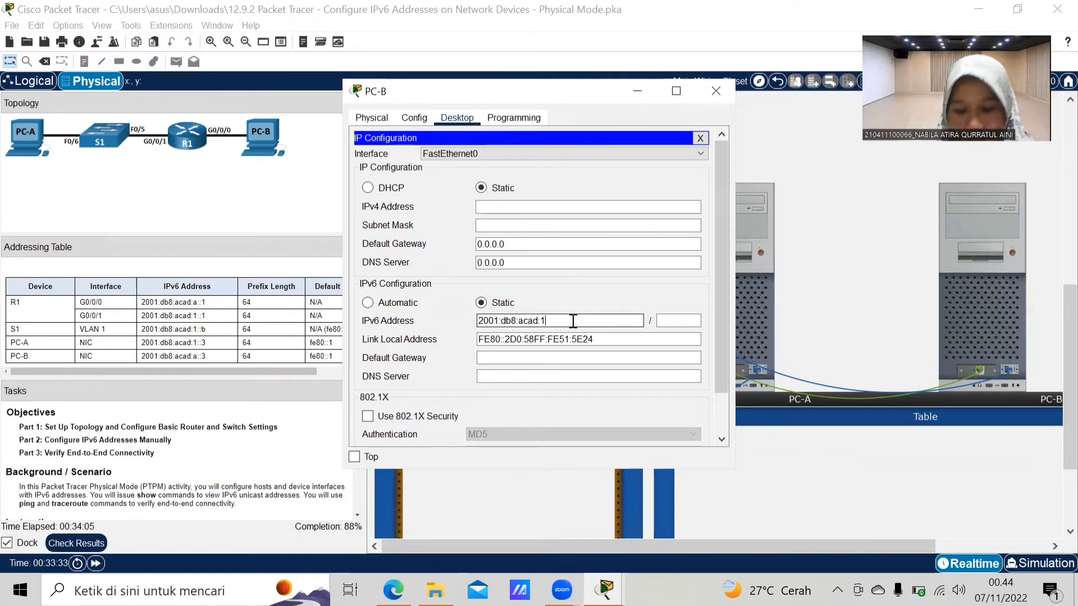
key(BackSpace)
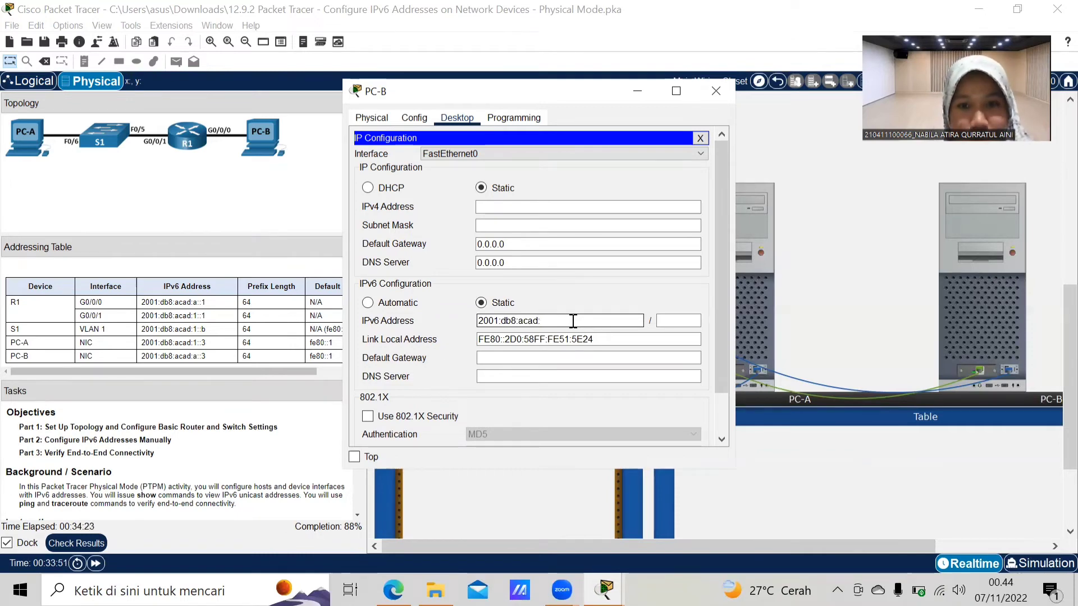
text(a:)
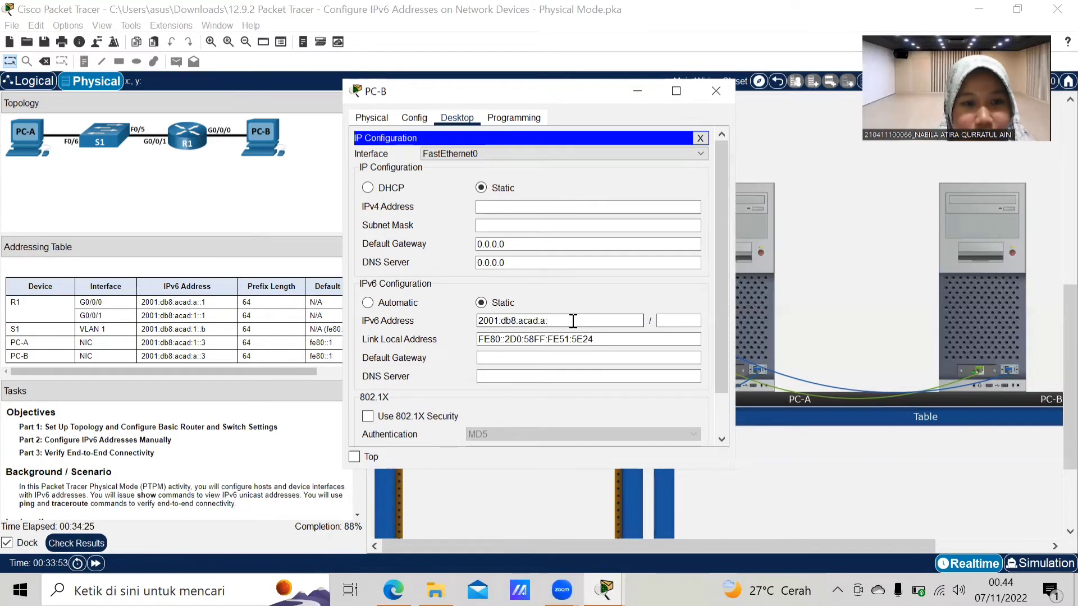
text(3)
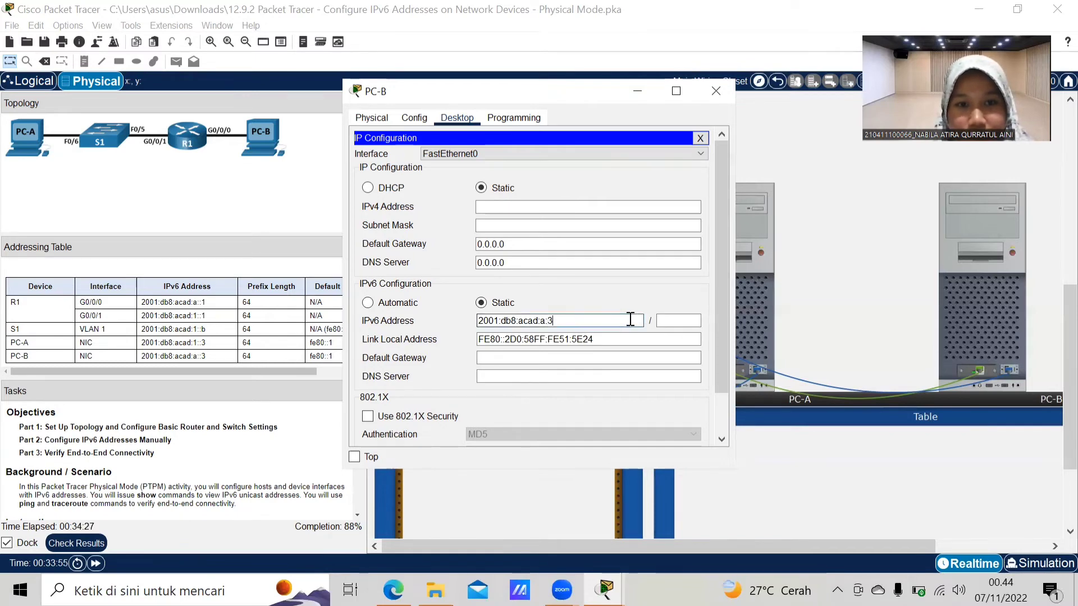
key(Left)
text(:)
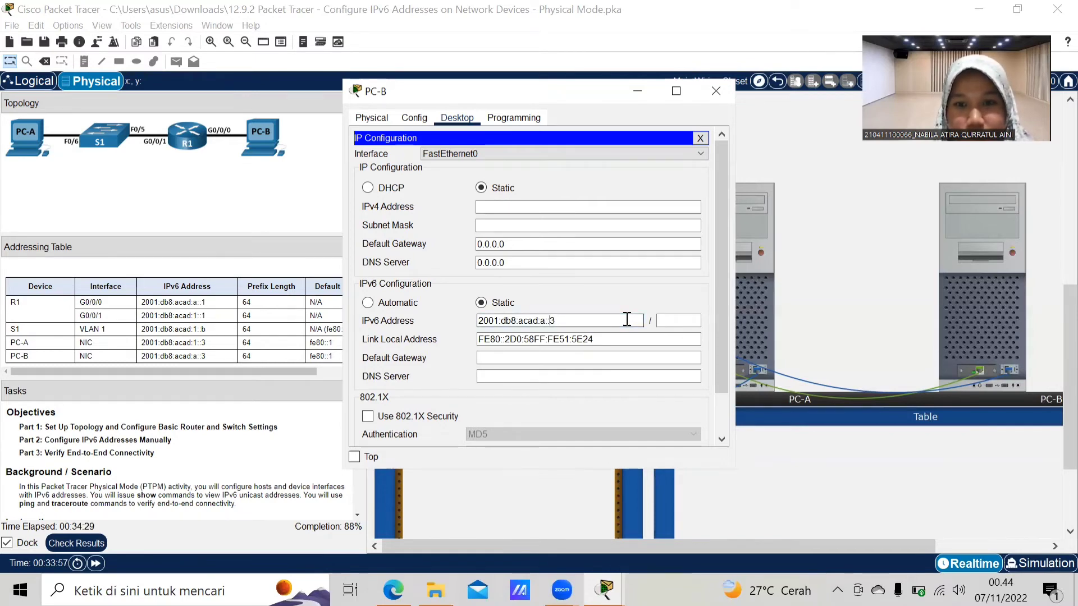
- Set PC-B's IPv6 prefix length to 64 and its IPv6 default gateway to fe80::1, and close its window
click(661, 320)
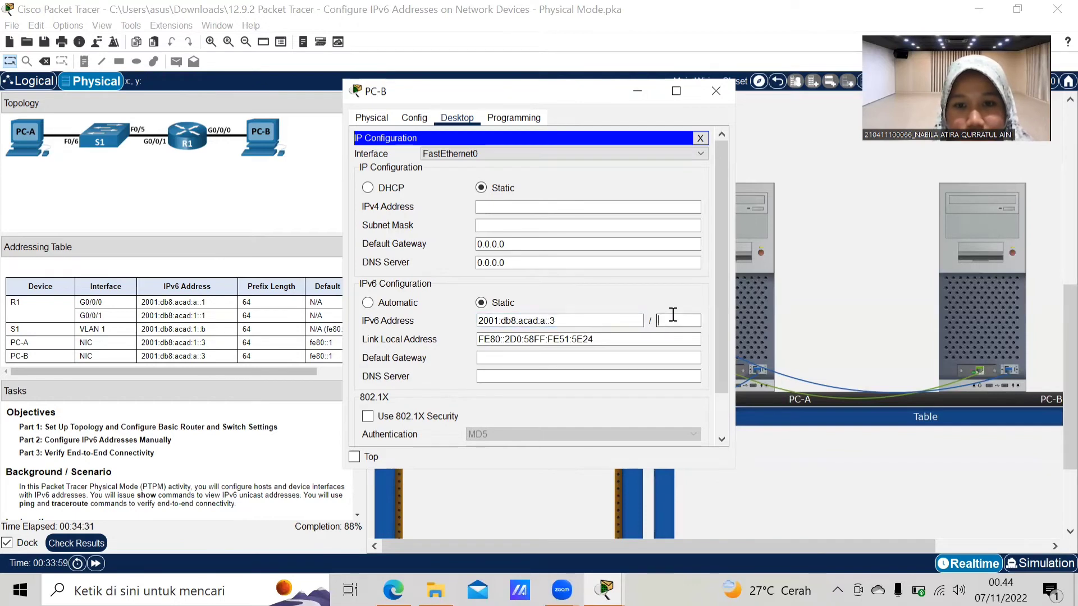
text(64)
click(620, 355)
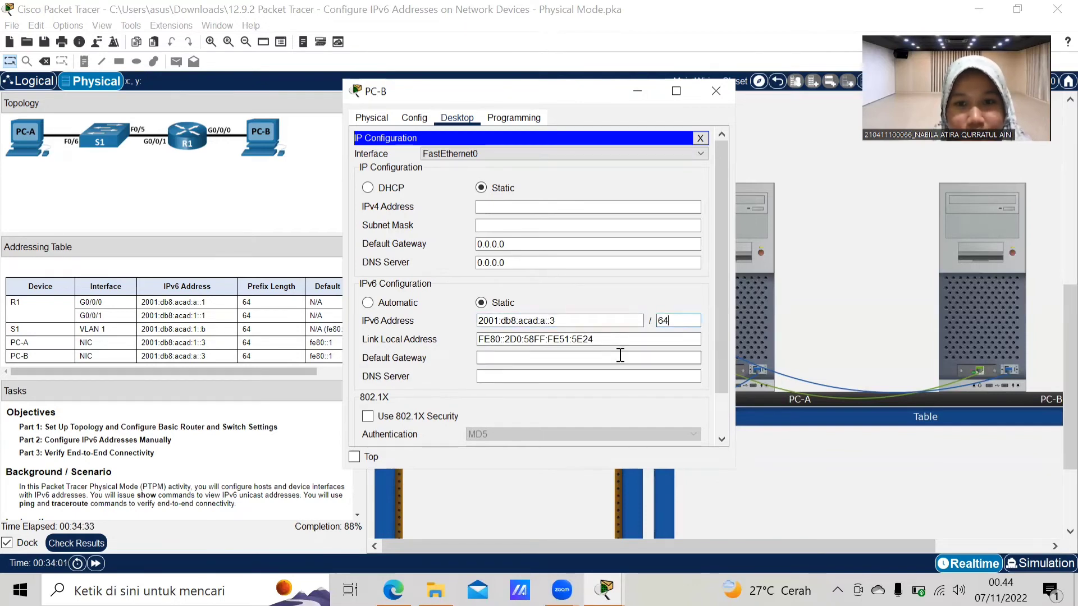
text(fe)
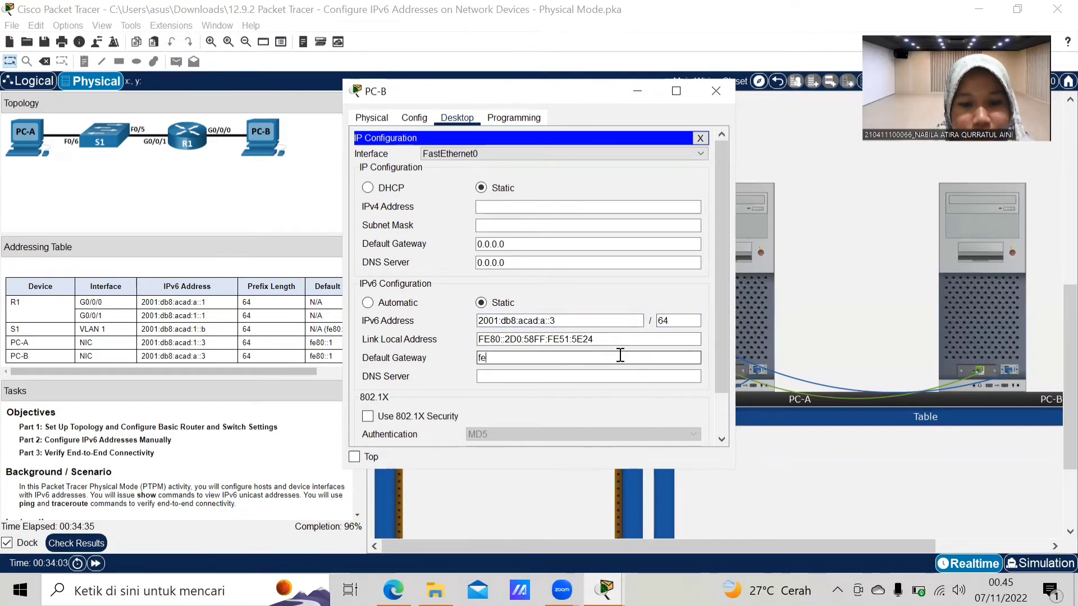
text(80:)
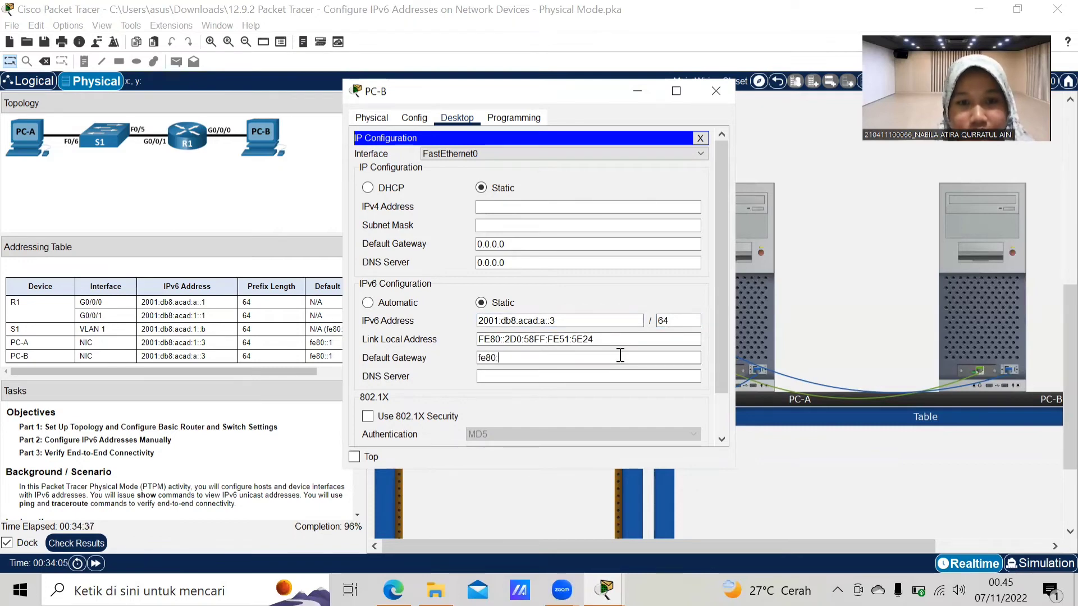
text(:1)
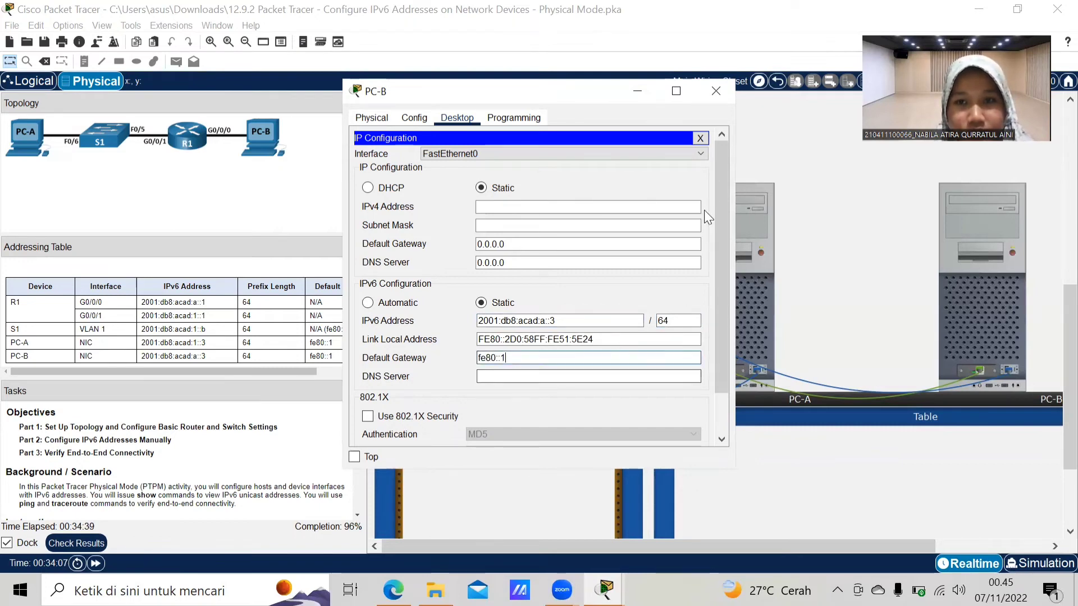
click(753, 138)
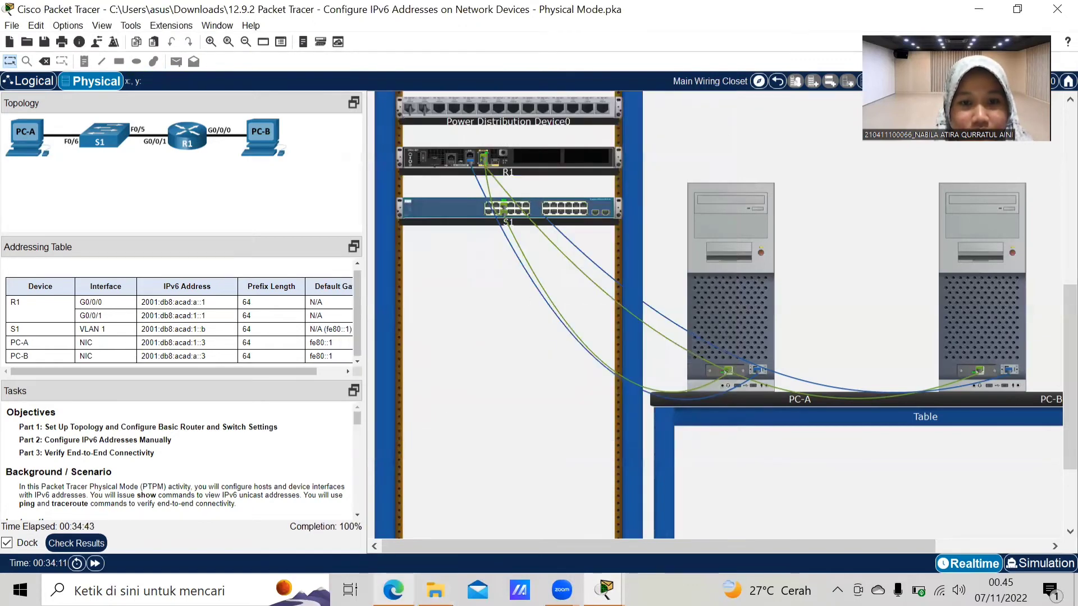
- Read the Latihan 3 connectivity tasks in the assignment document in Edge, and open PC-A's Command Prompt in Packet Tracer
mouse_move(392, 589)
click(384, 513)
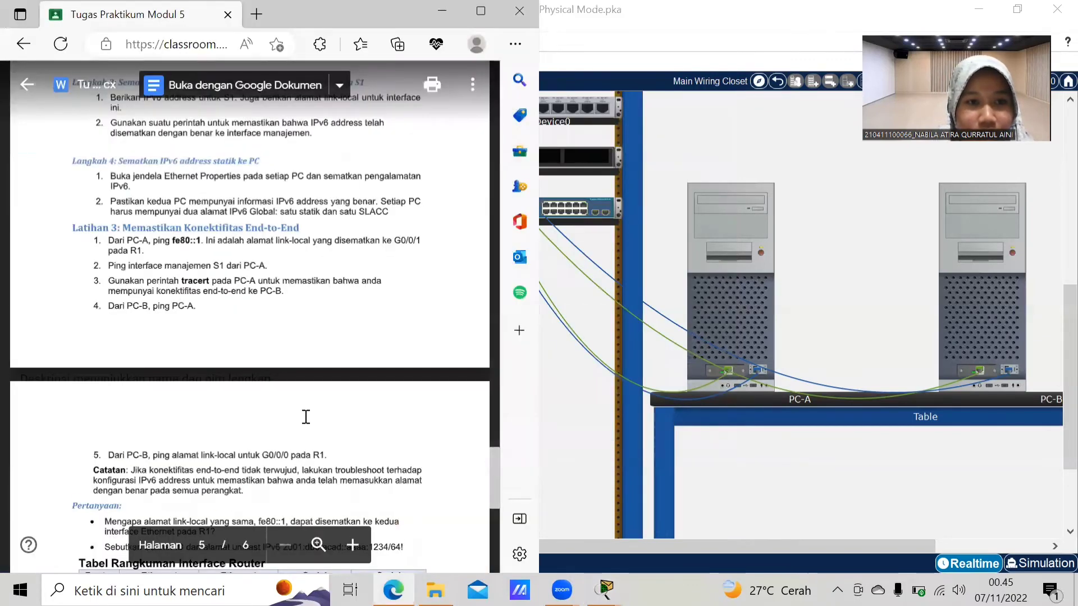
scroll(305, 417, down, 2)
scroll(305, 416, down, 2)
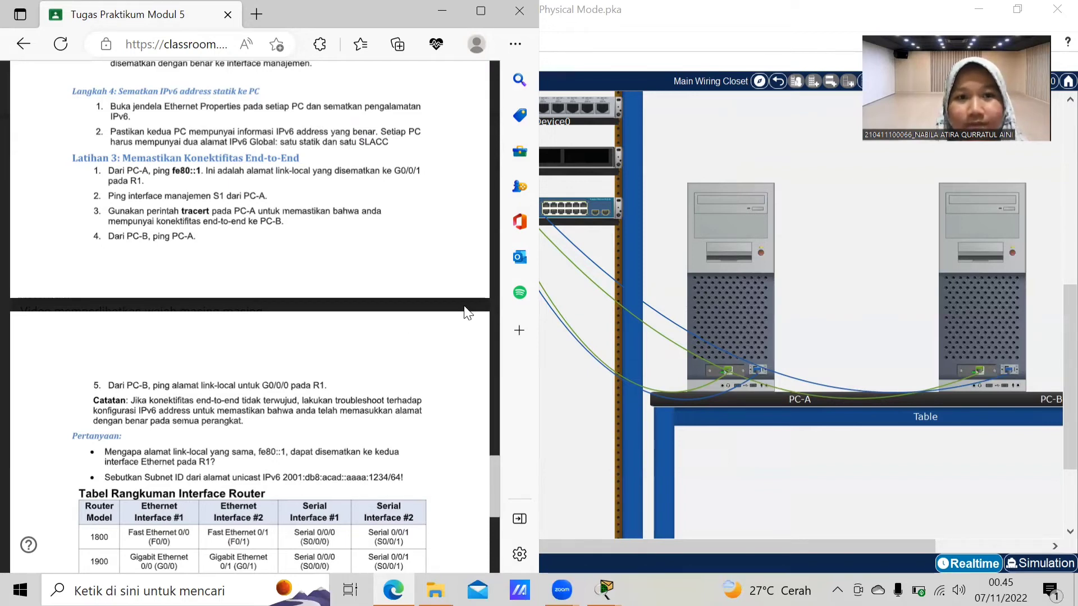
click(720, 220)
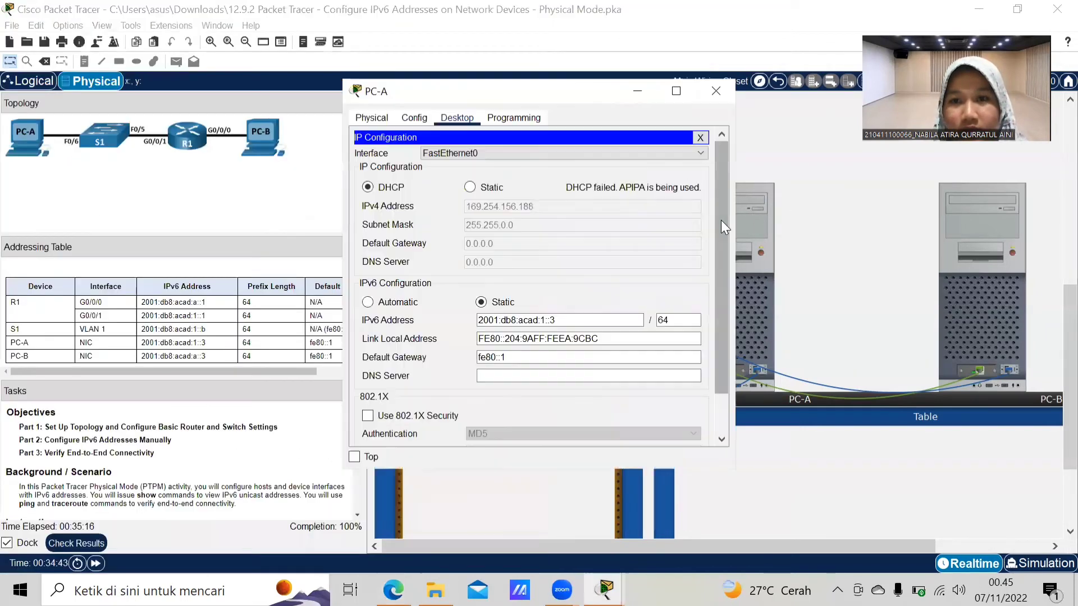
click(700, 138)
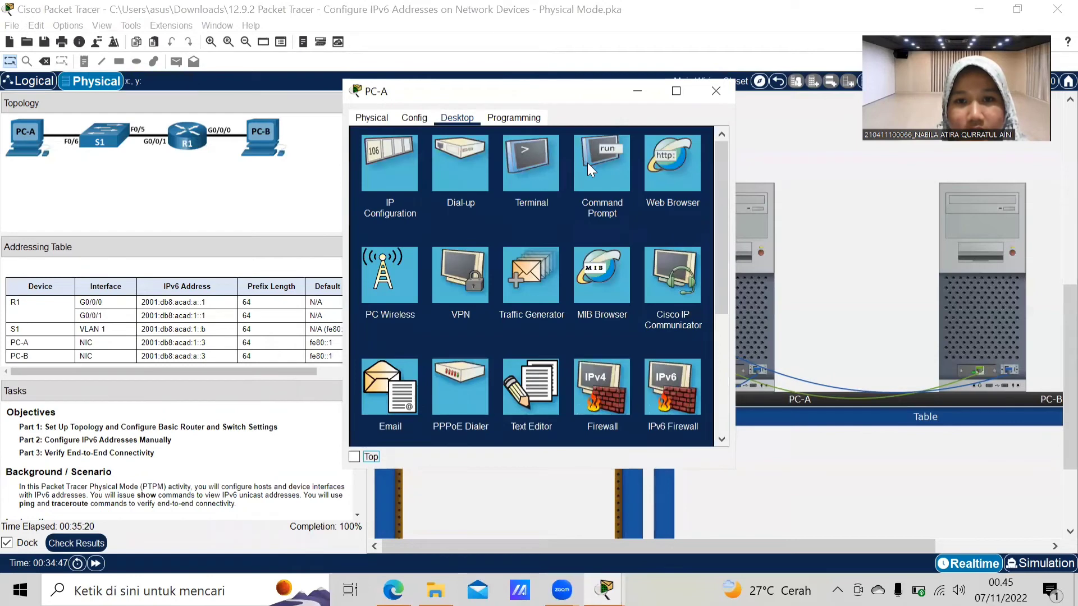
click(587, 163)
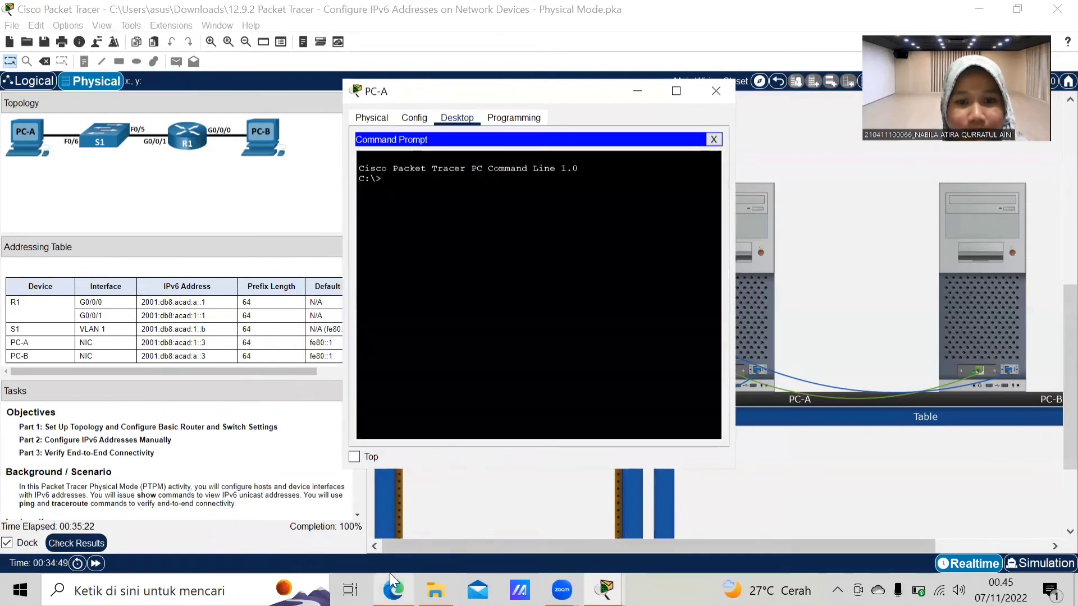
- Ping R1's link-local address fe80::1 from PC-A's Command Prompt, following the document's first connectivity task
mouse_move(389, 573)
click(390, 524)
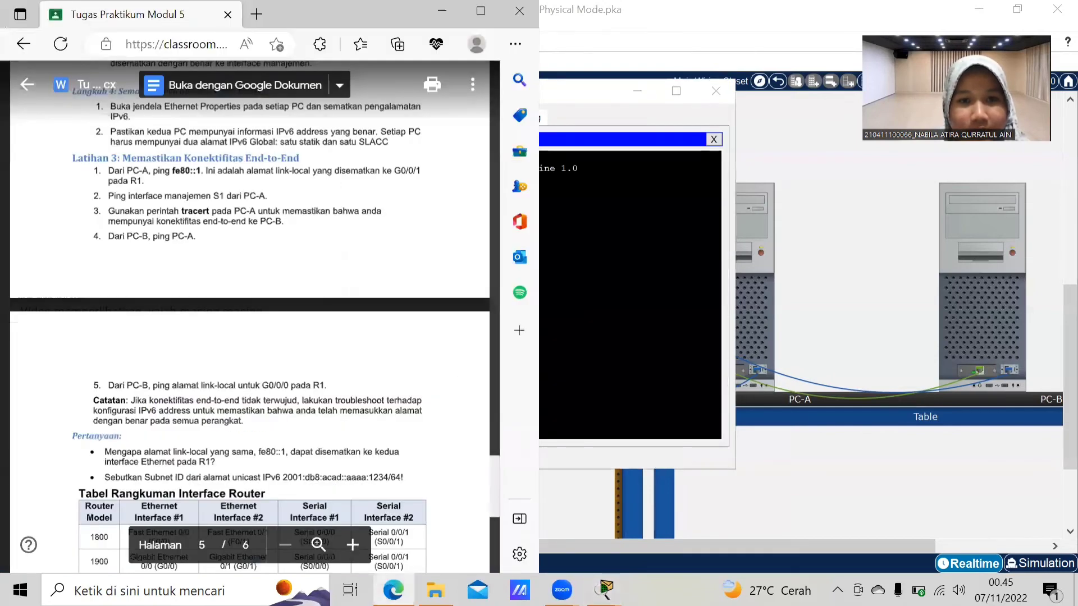
text(pin)
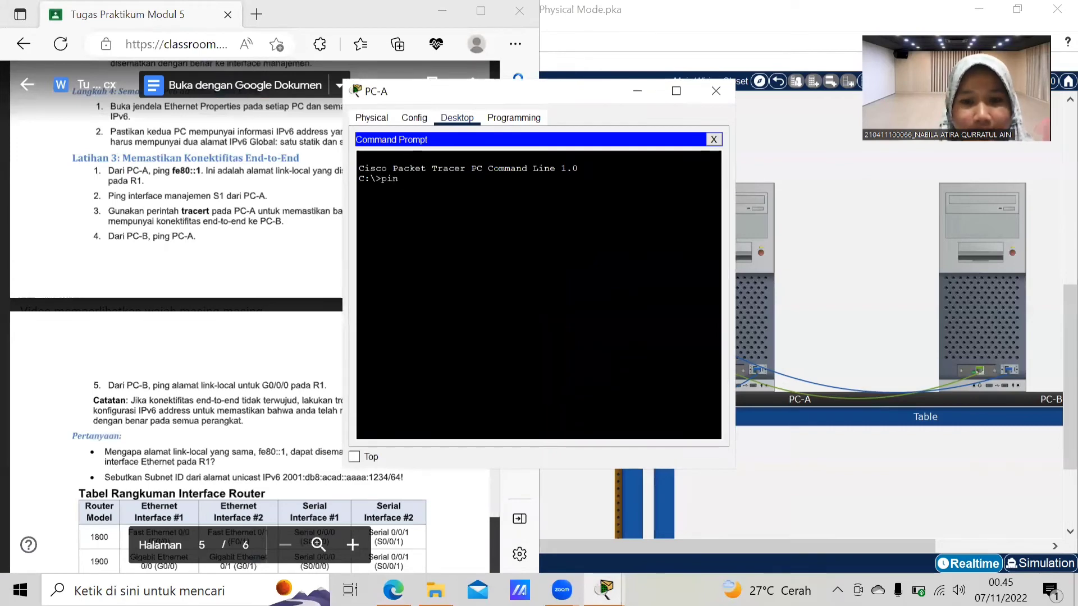
text(g fe)
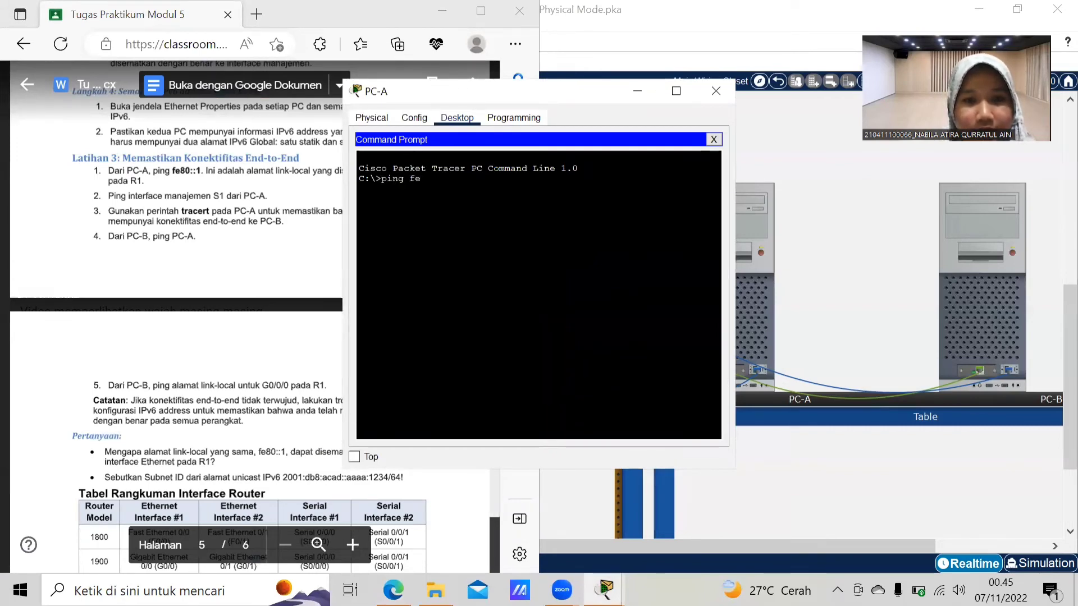
text(80::1)
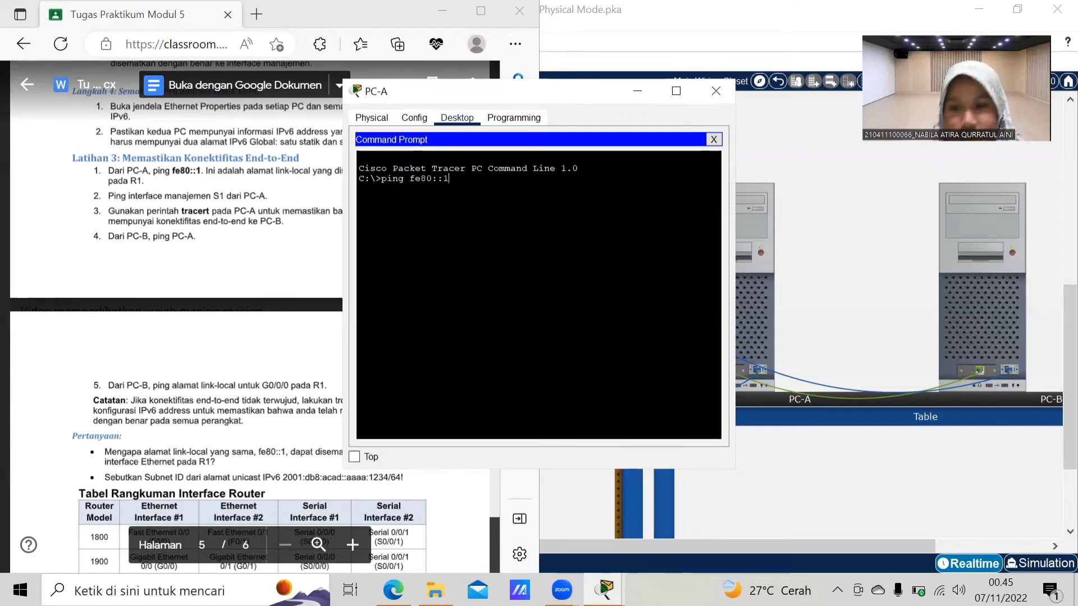
key(Return)
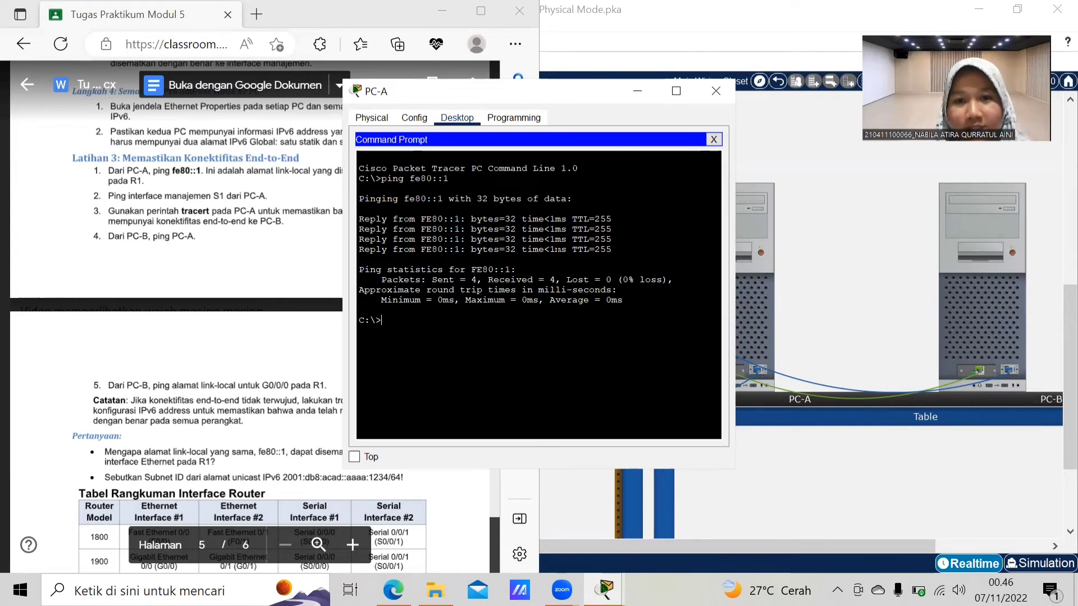
- Reread the remaining end-to-end connectivity tasks in the document, and return to PC-A's Command Prompt
click(323, 273)
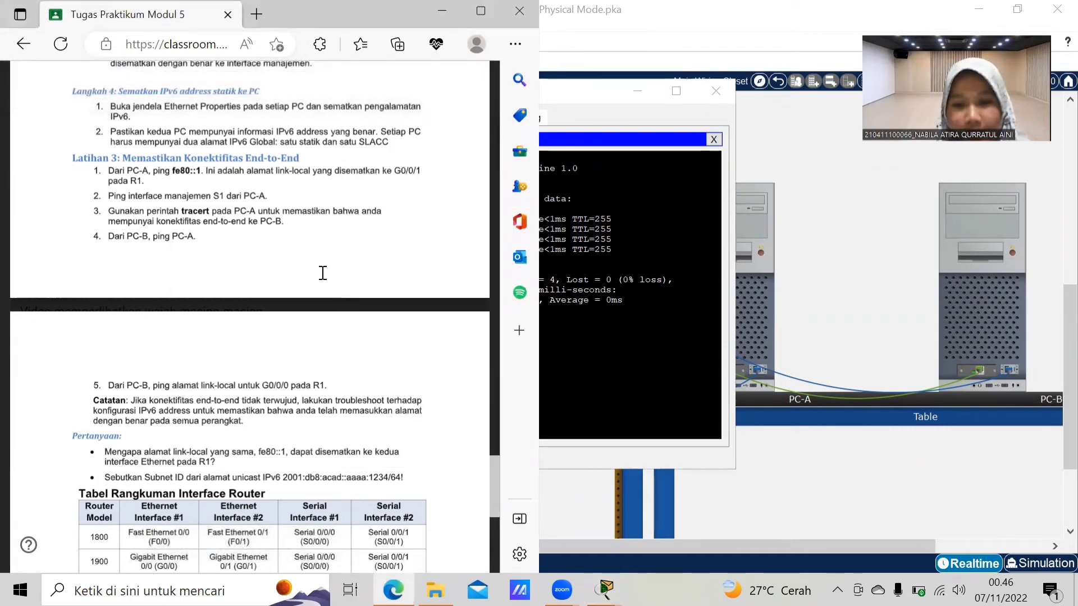
mouse_move(471, 293)
key(alt+Tab)
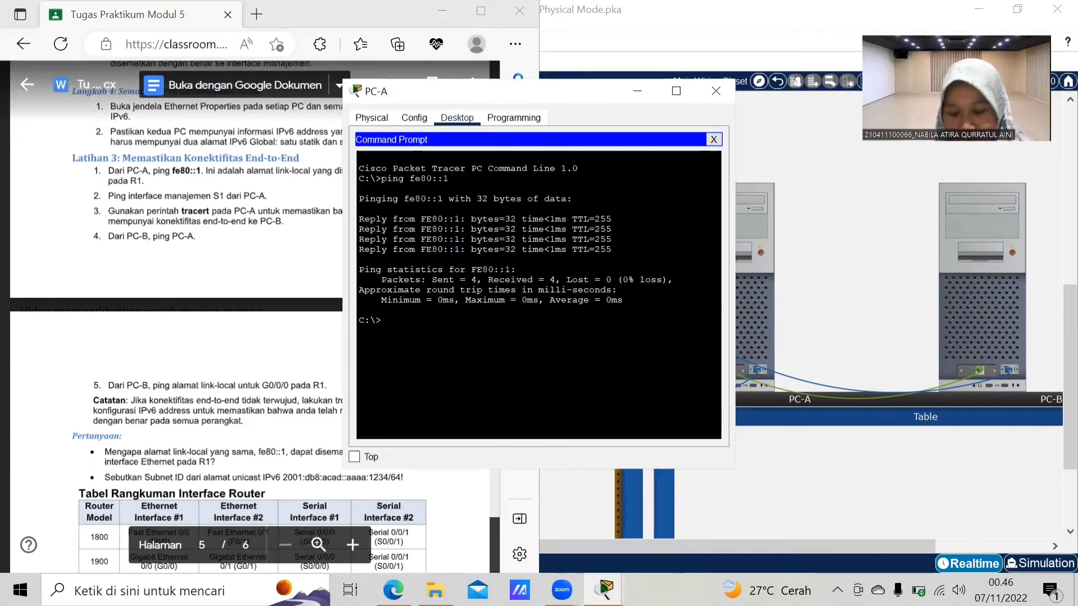
click(270, 281)
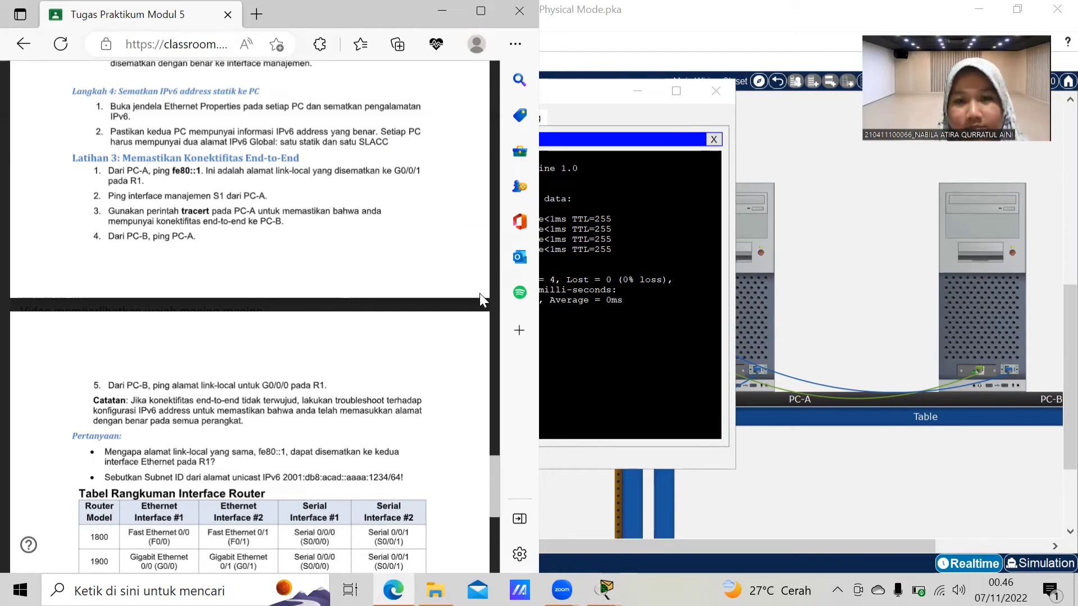
click(562, 337)
- Trace the route from PC-A to PC-B by running tracert 2001:db8:acad:a::3
text(tra)
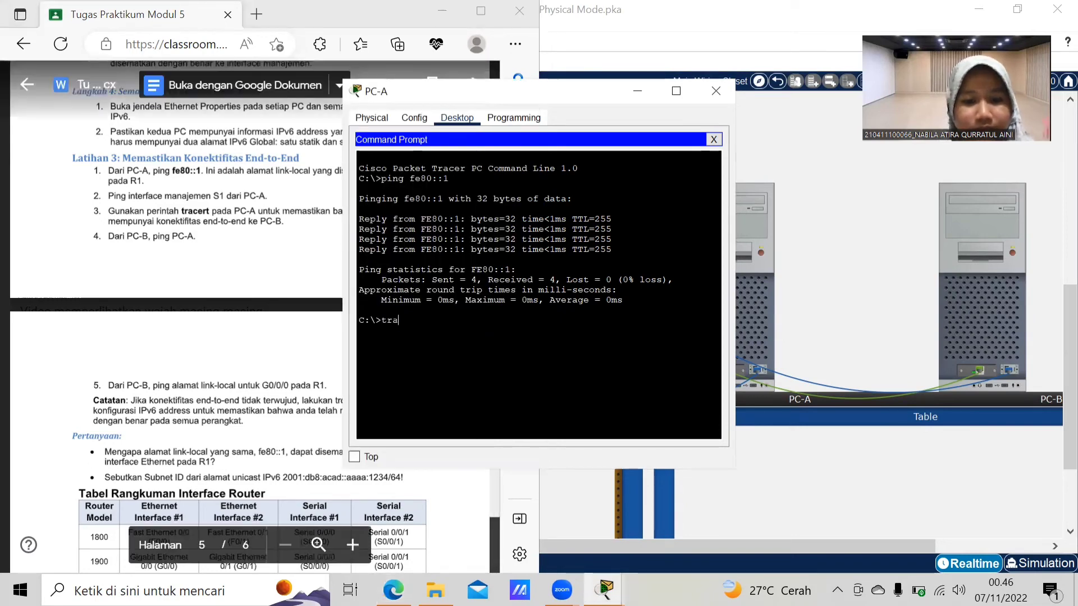
text(cer)
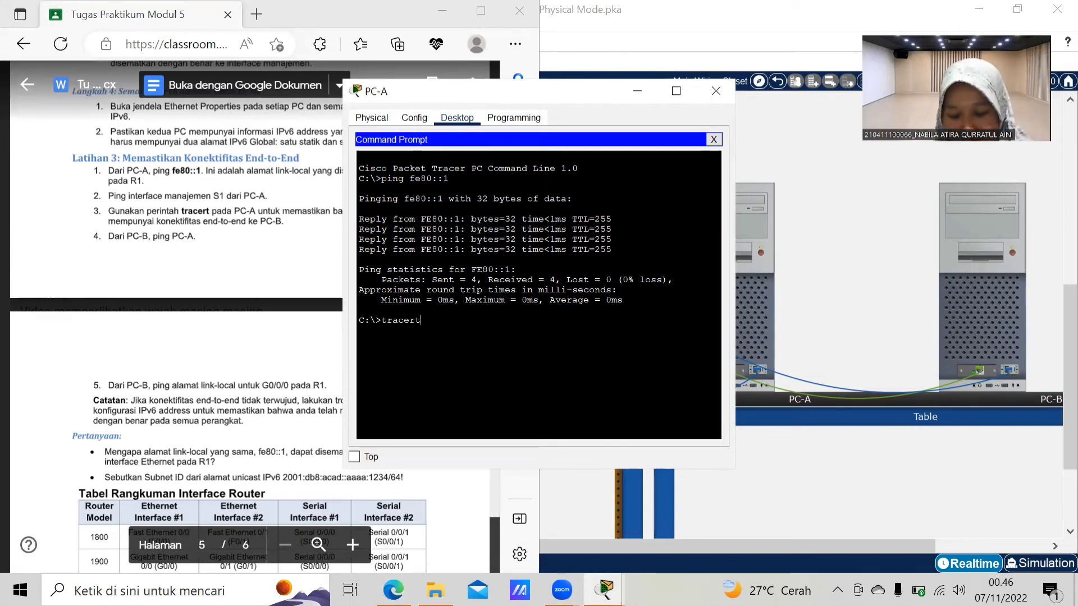
text(t )
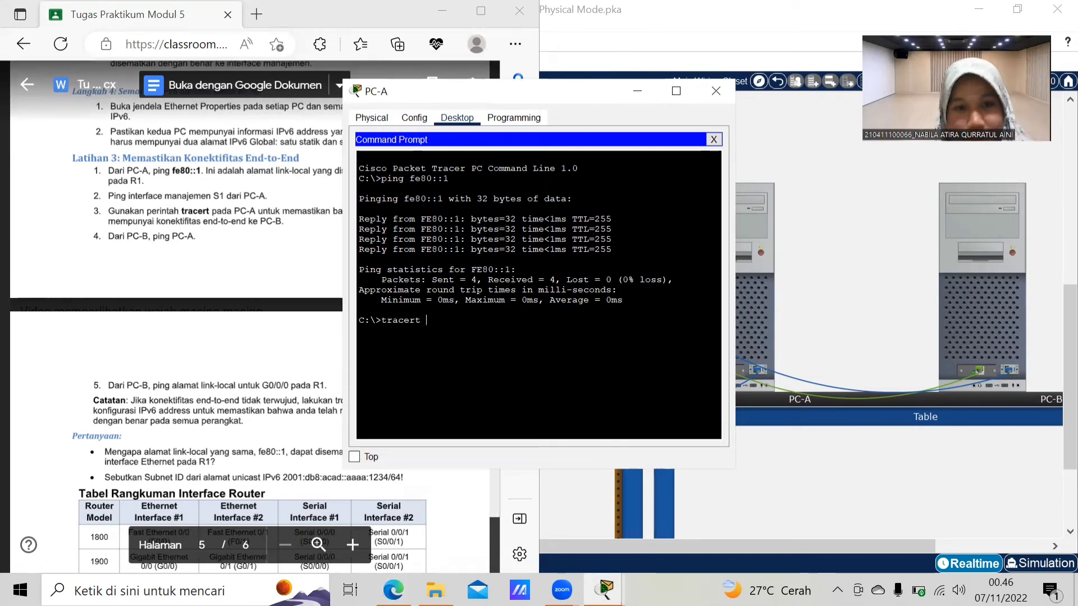
text(200)
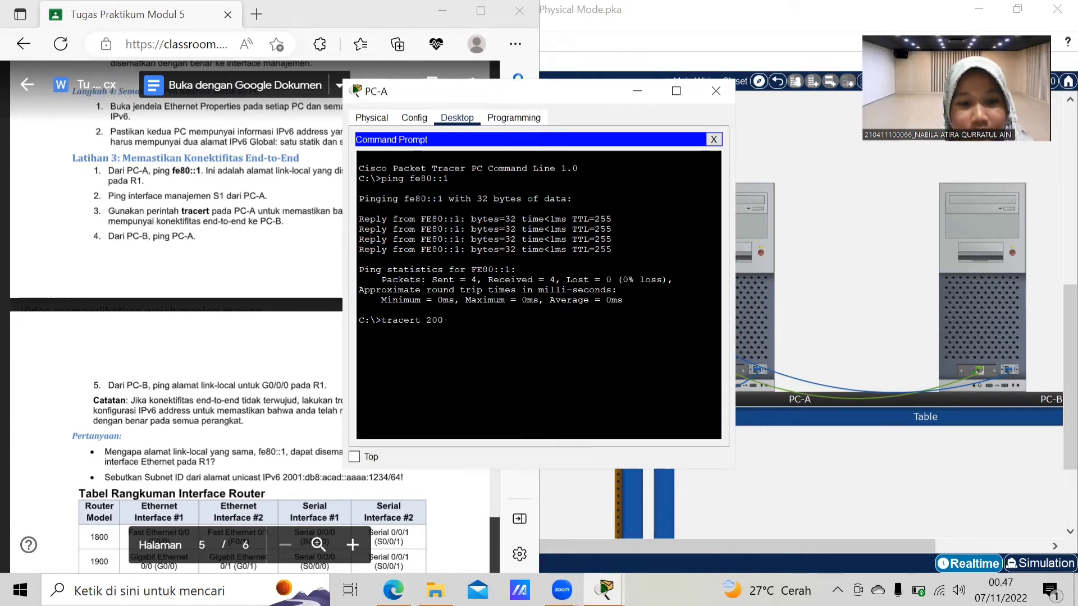
text(1:)
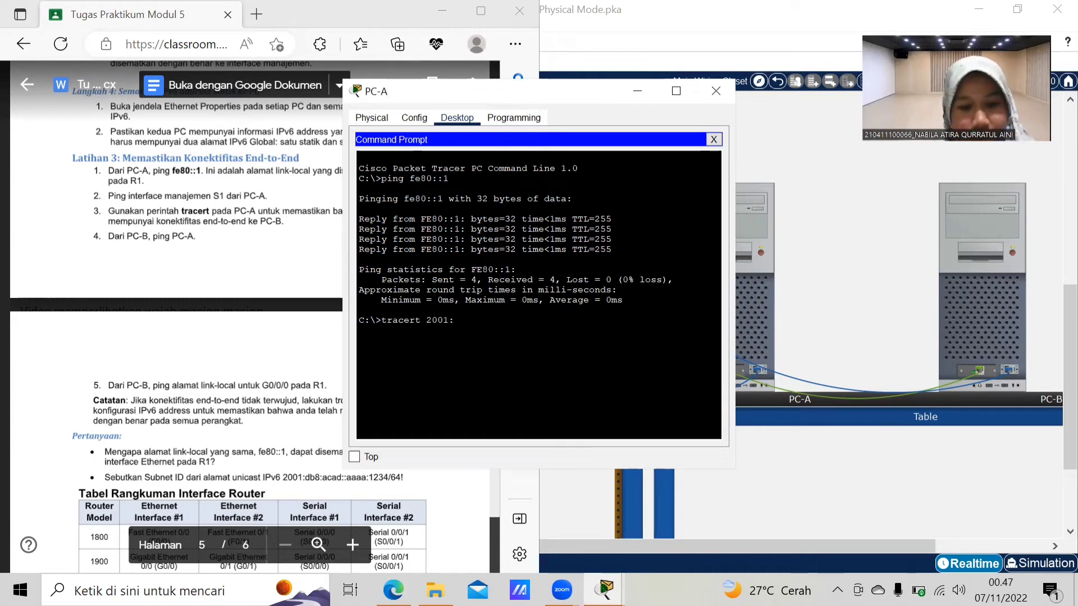
text(db8:)
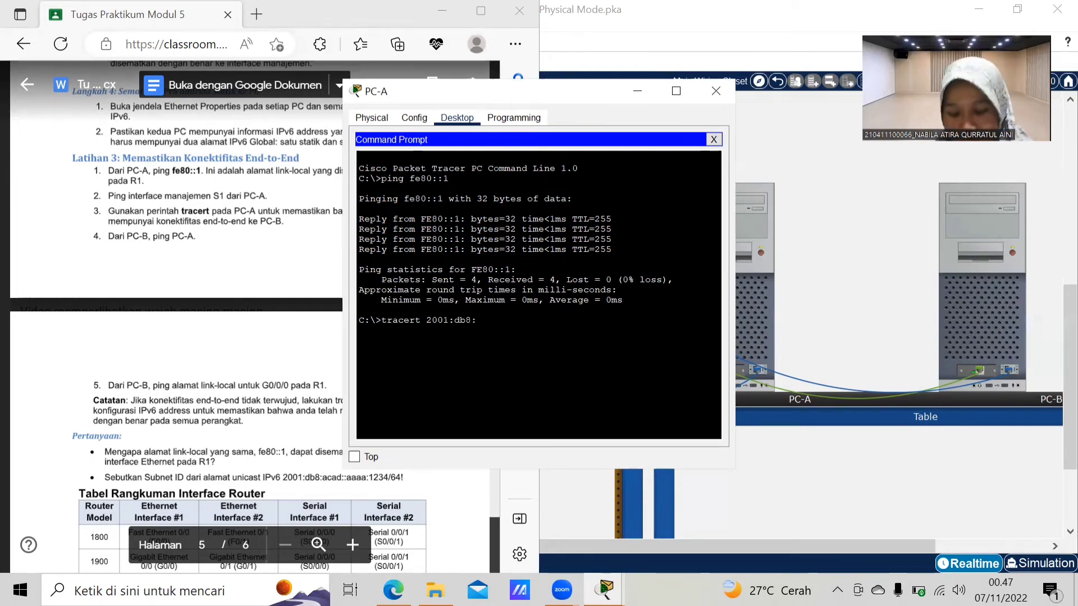
text(acad)
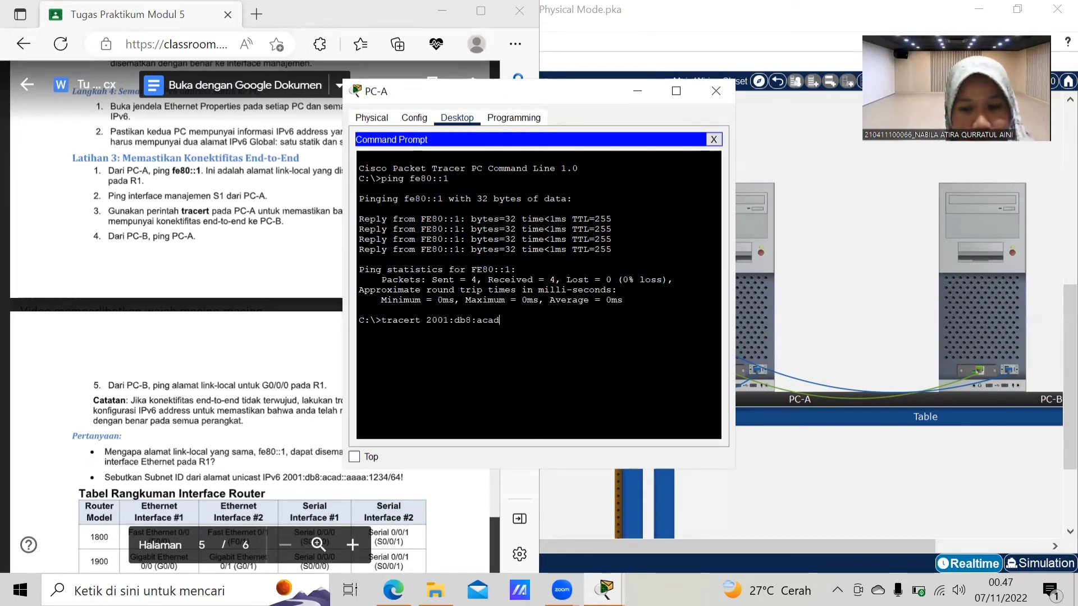
text(:)
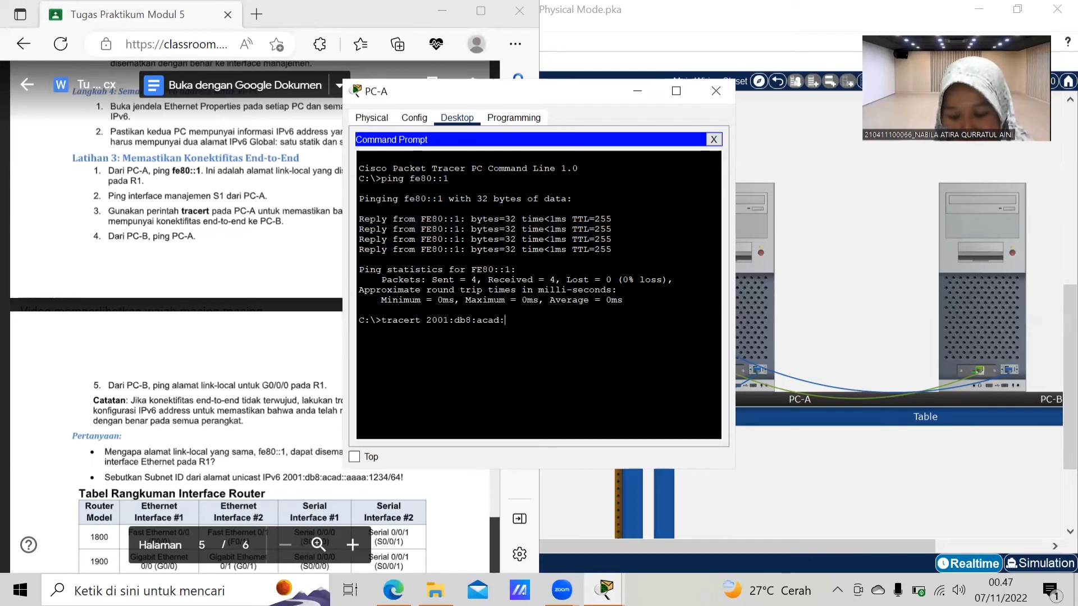
text(a::)
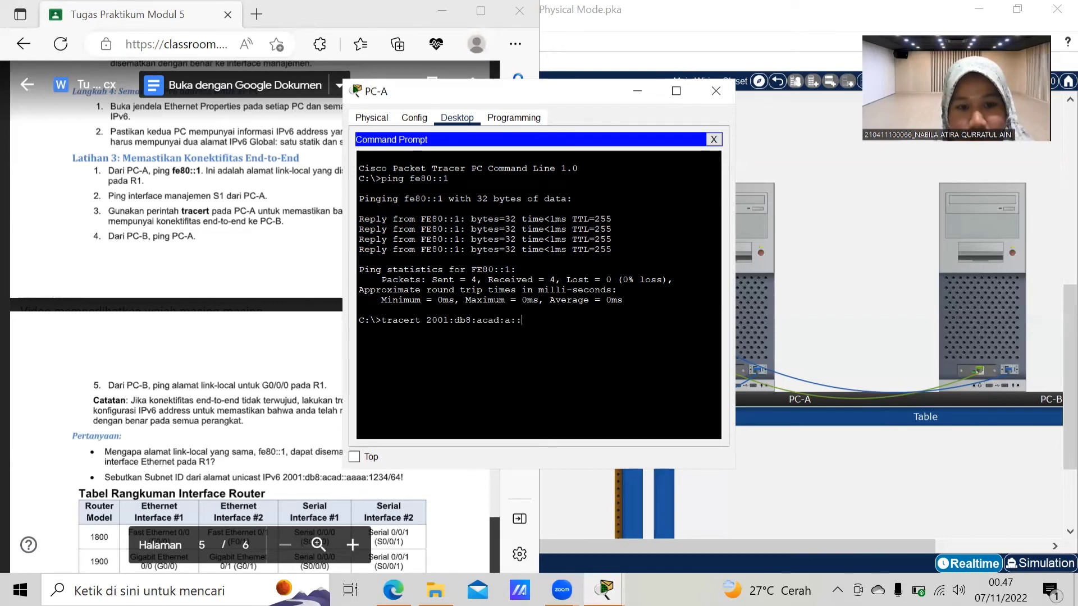
text(3)
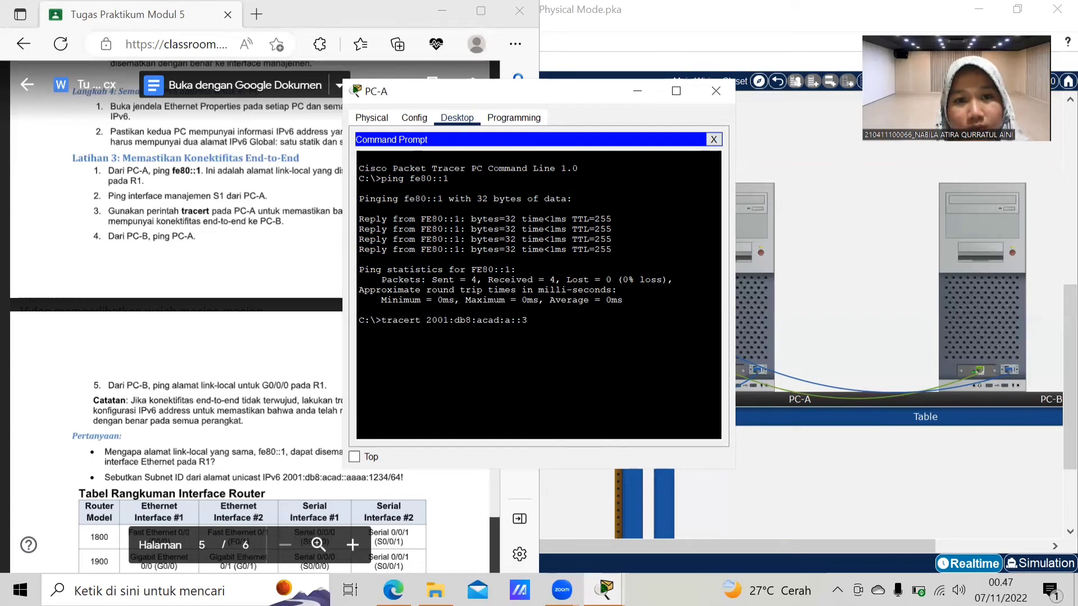
drag(426, 320, 528, 320)
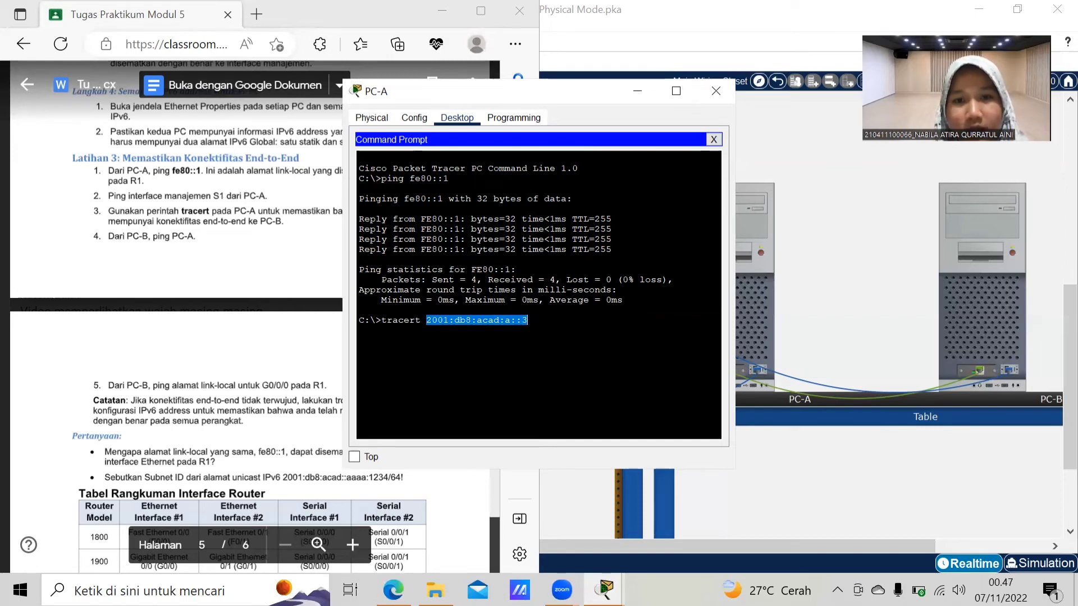
click(531, 320)
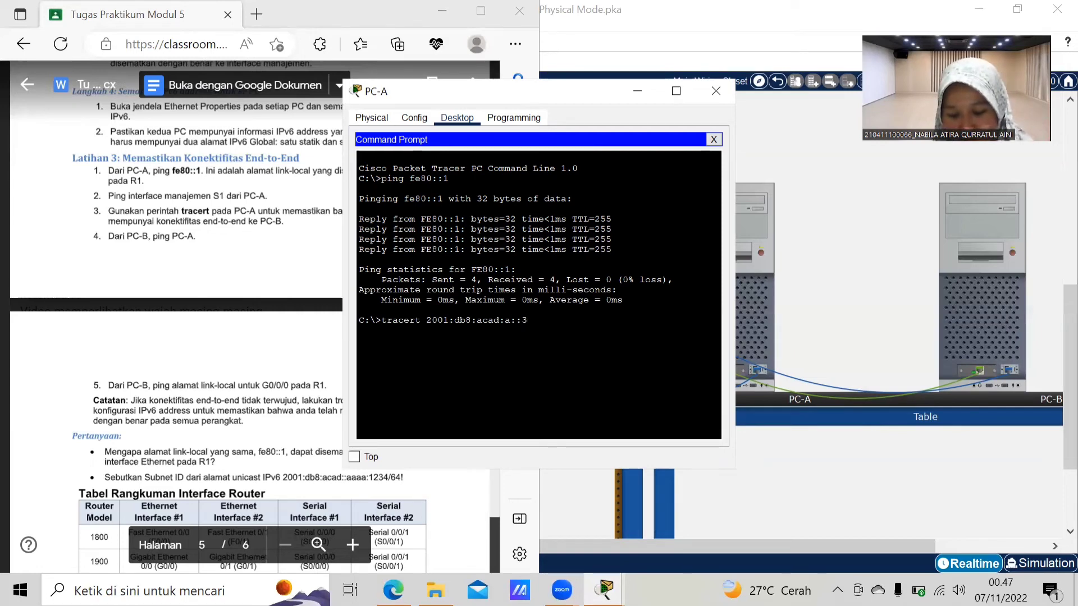
key(Return)
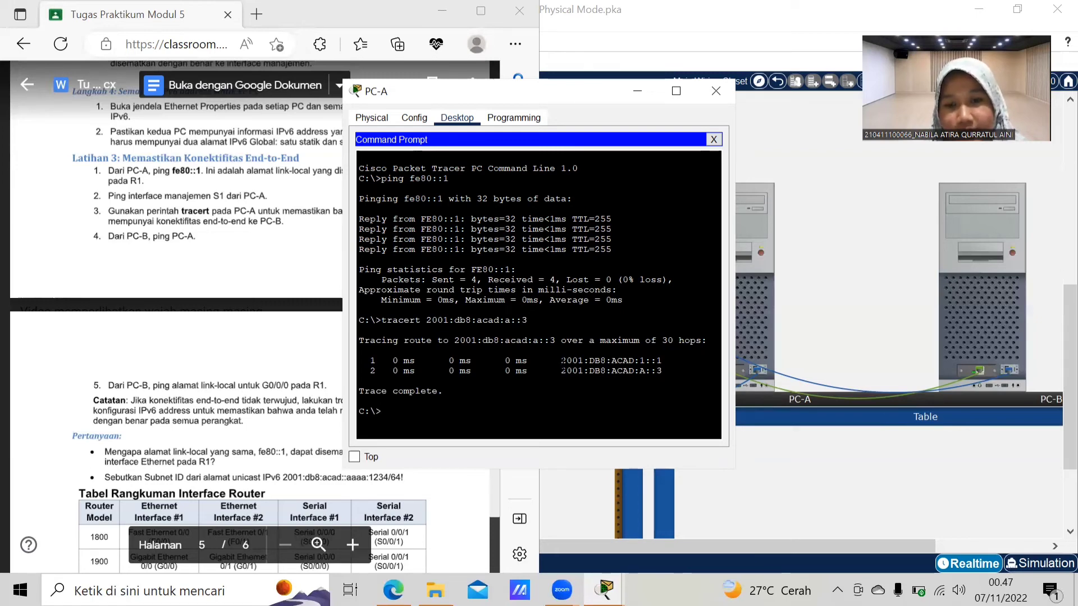
- Check the traced addresses against the document's addressing table, and go back to the Latihan 3 connectivity tasks
scroll(243, 322, up, 10)
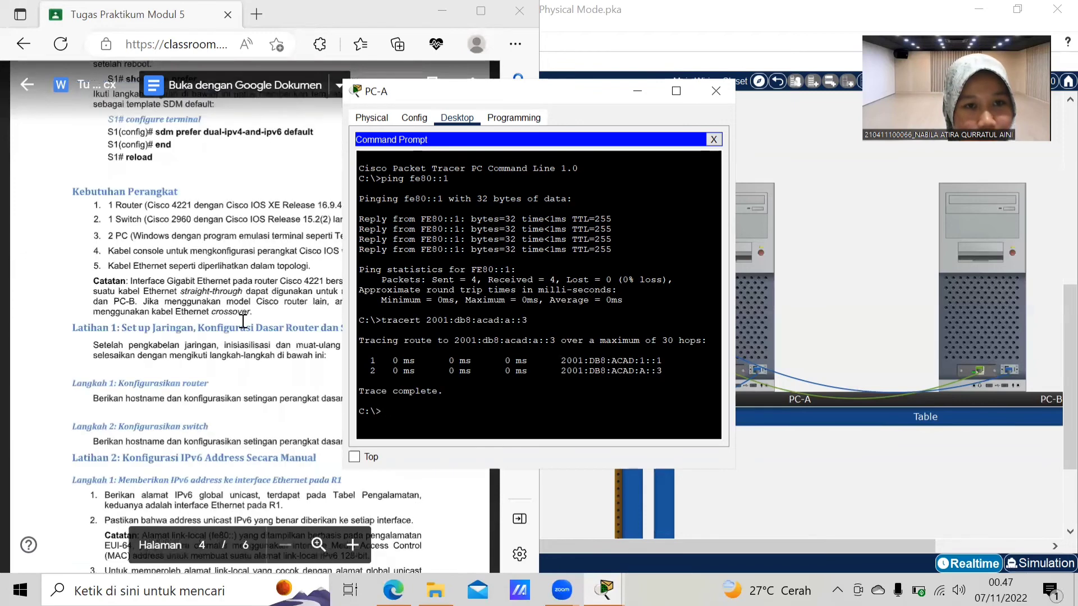
scroll(243, 322, up, 10)
scroll(243, 322, down, 2)
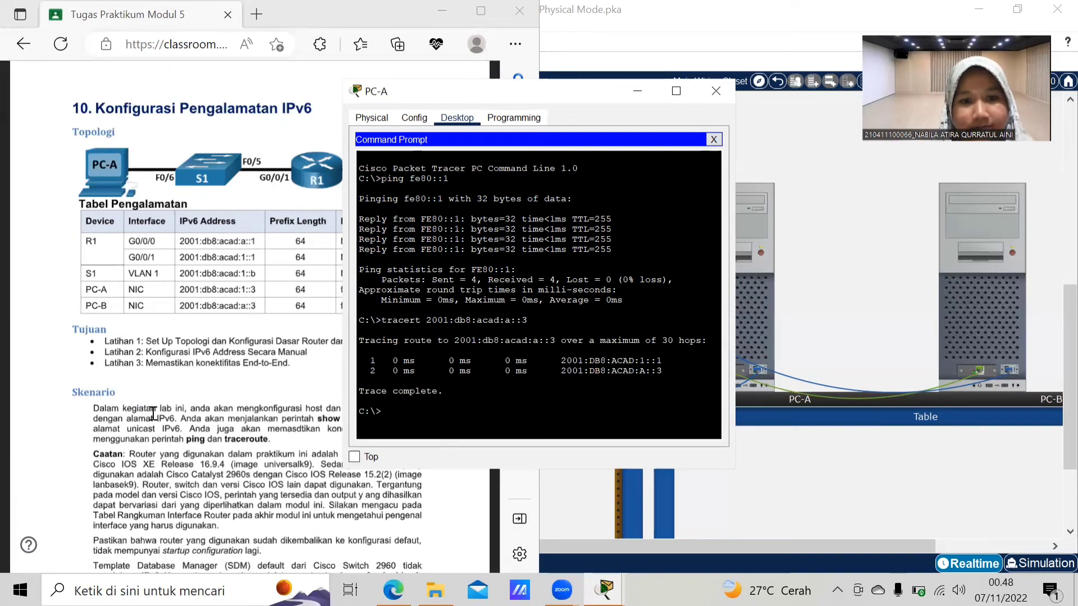
scroll(153, 413, down, 10)
scroll(154, 413, down, 10)
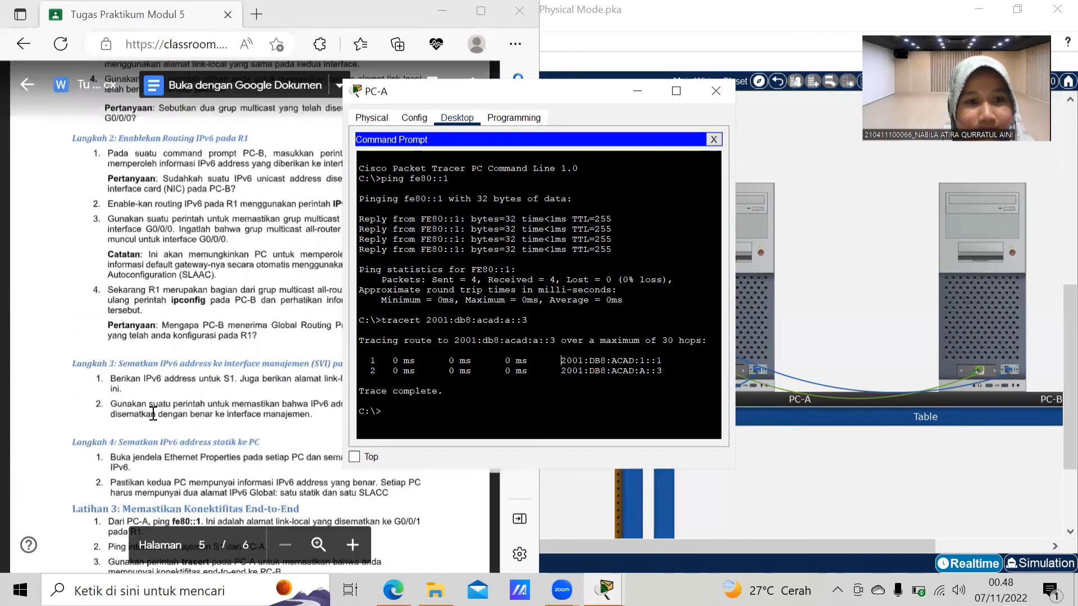
- Read the remaining Latihan 3 tasks in the document, then replace PC-B's IP Configuration with its Command Prompt in Packet Tracer
scroll(153, 413, down, 2)
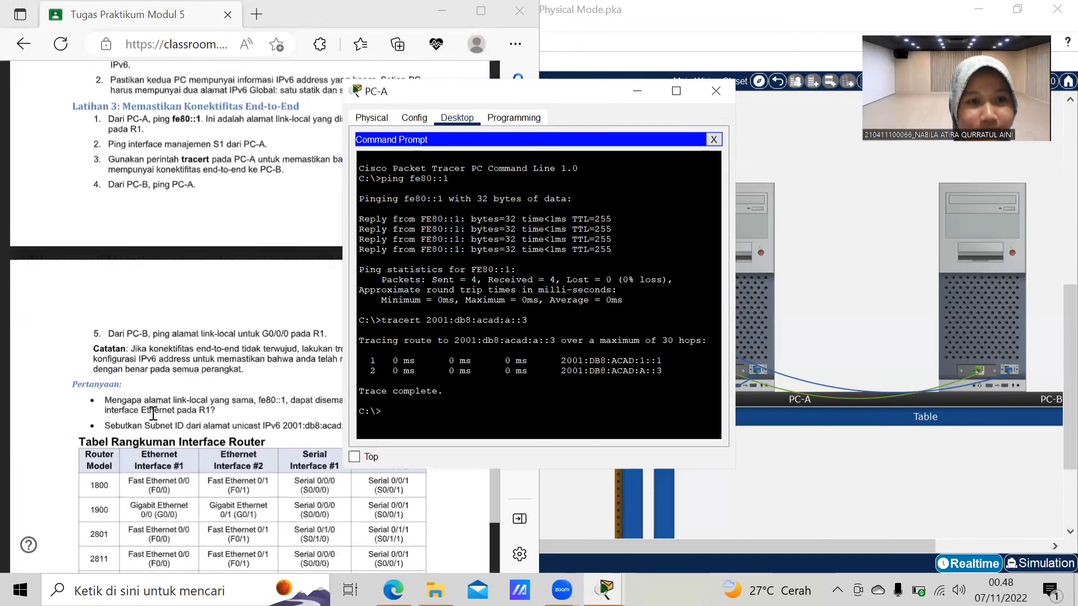
click(235, 229)
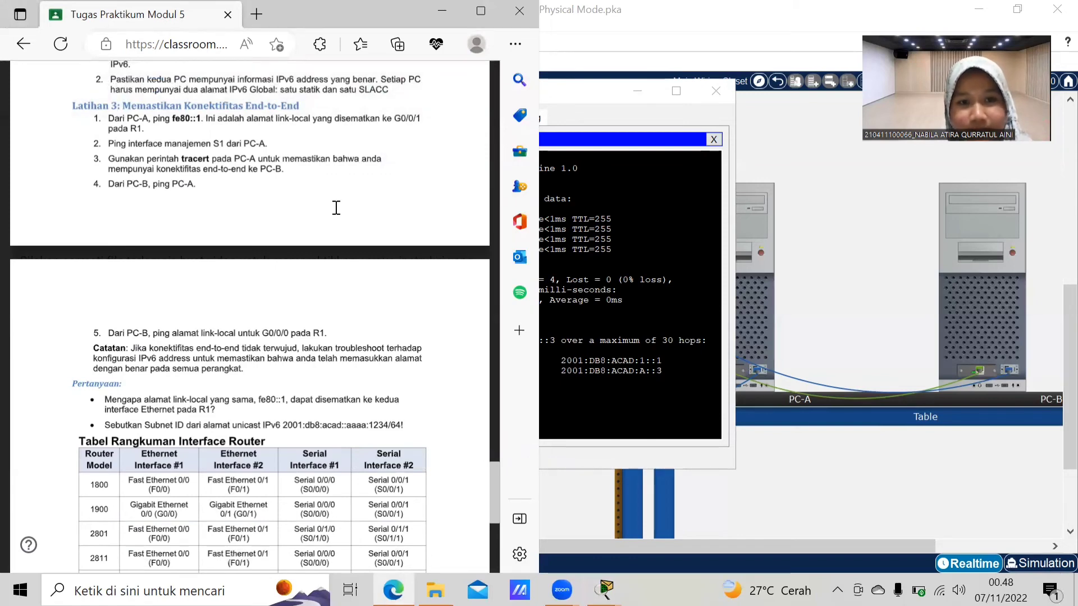
click(835, 291)
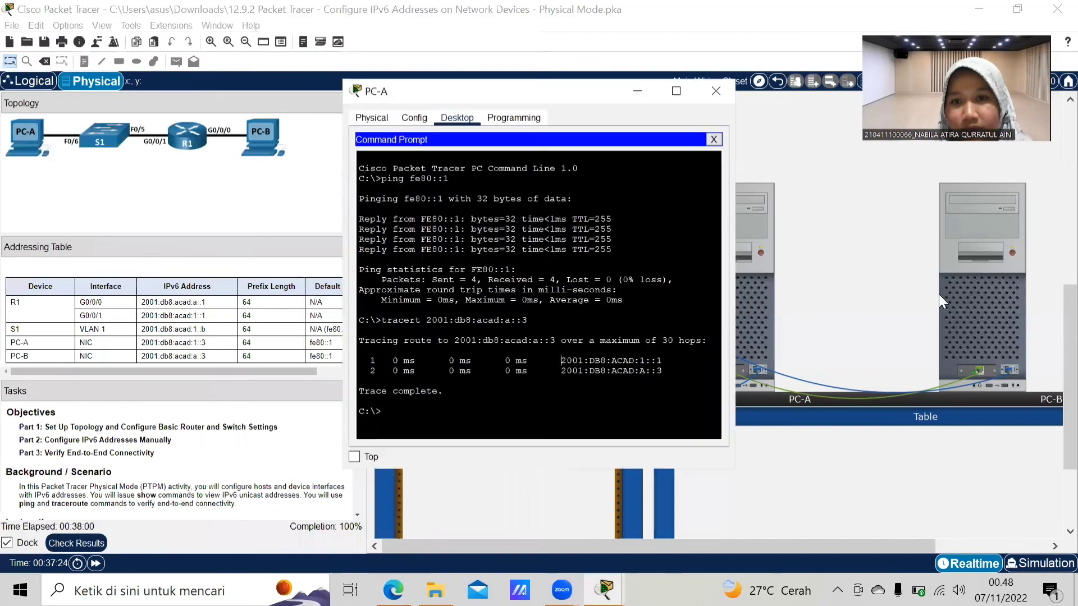
click(975, 310)
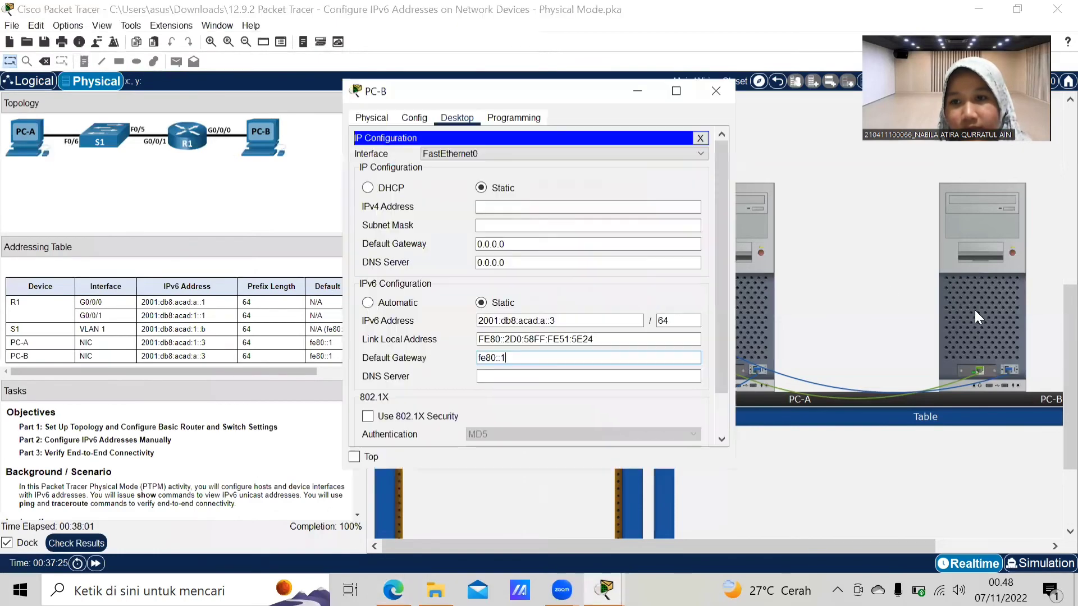
click(699, 138)
click(603, 169)
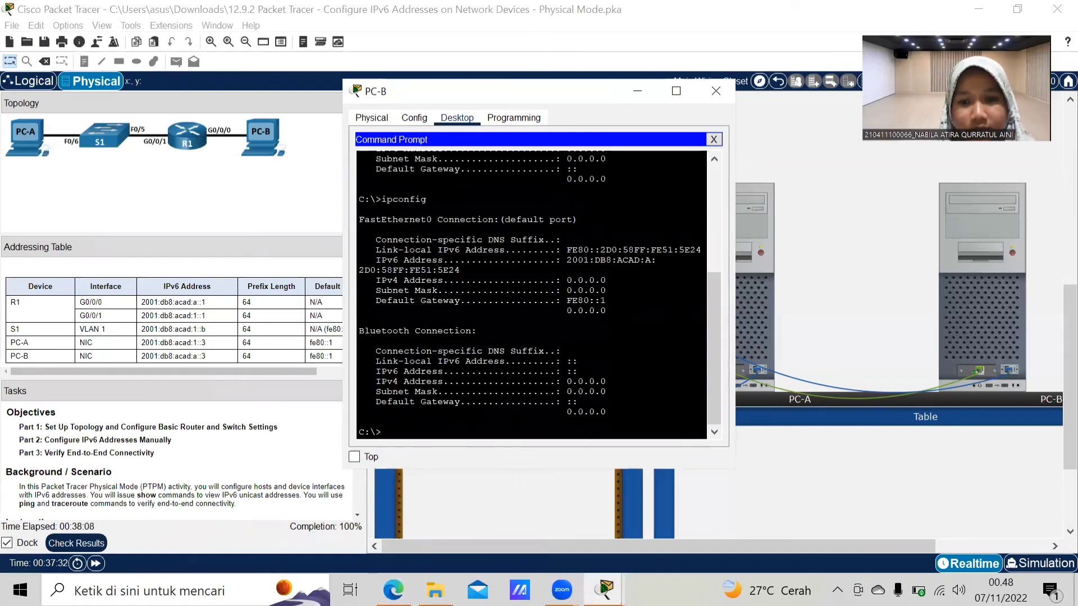
- Ping PC-A's address 2001:db8:acad:1::3 from PC-B's Command Prompt
text(ping)
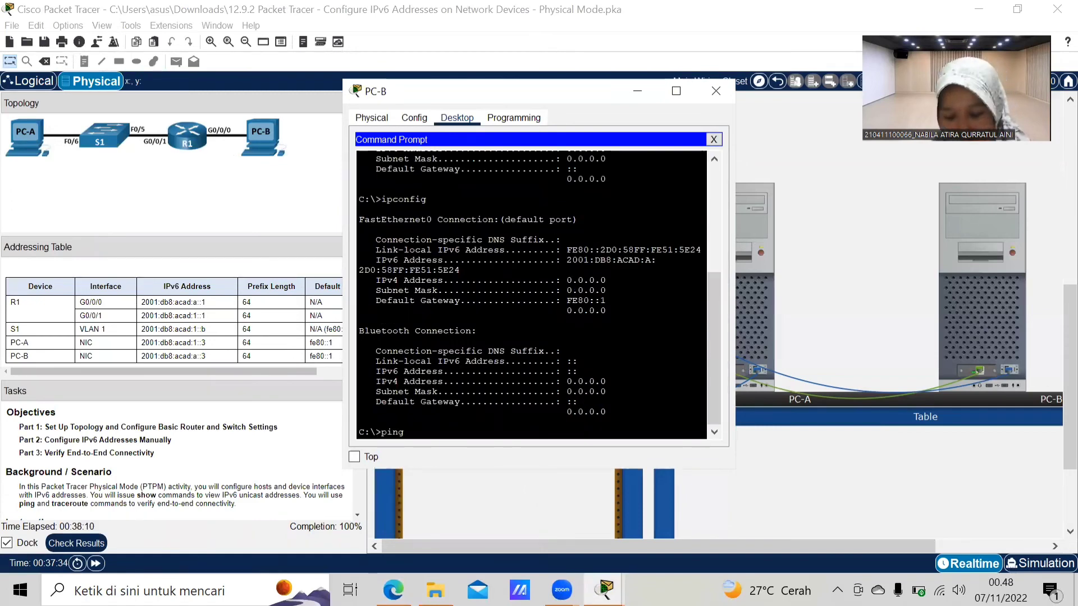
text( 200)
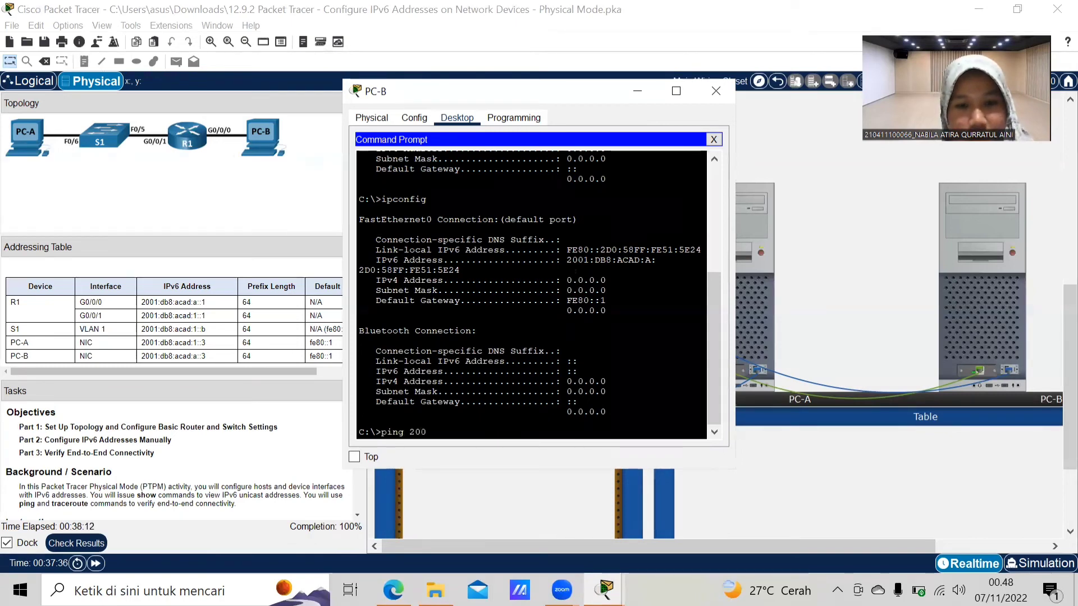
text(1:)
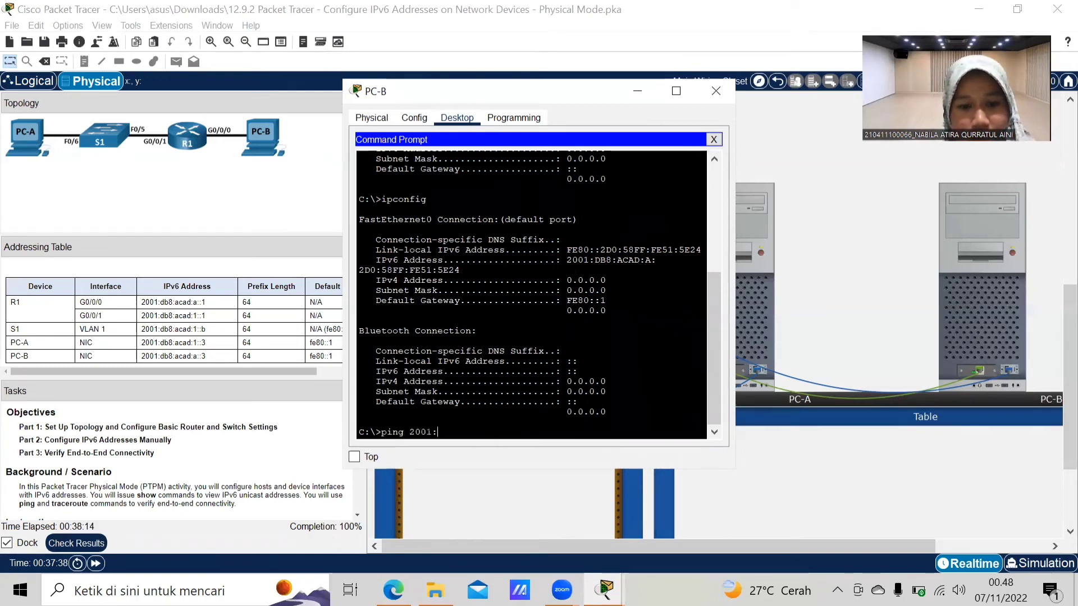
text(db8:aca)
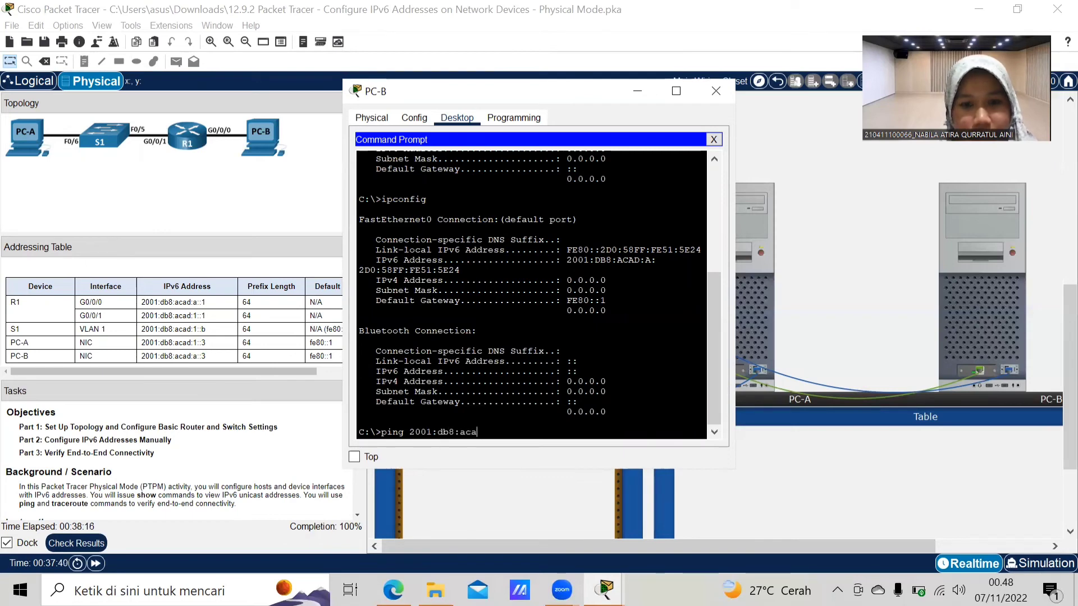
text(d:)
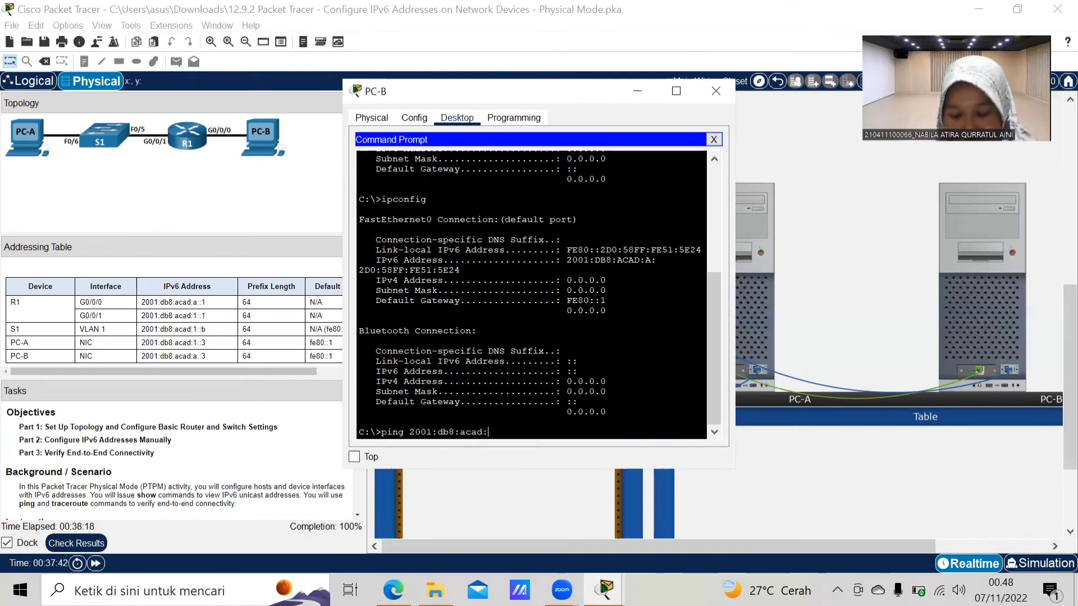
text(1::3)
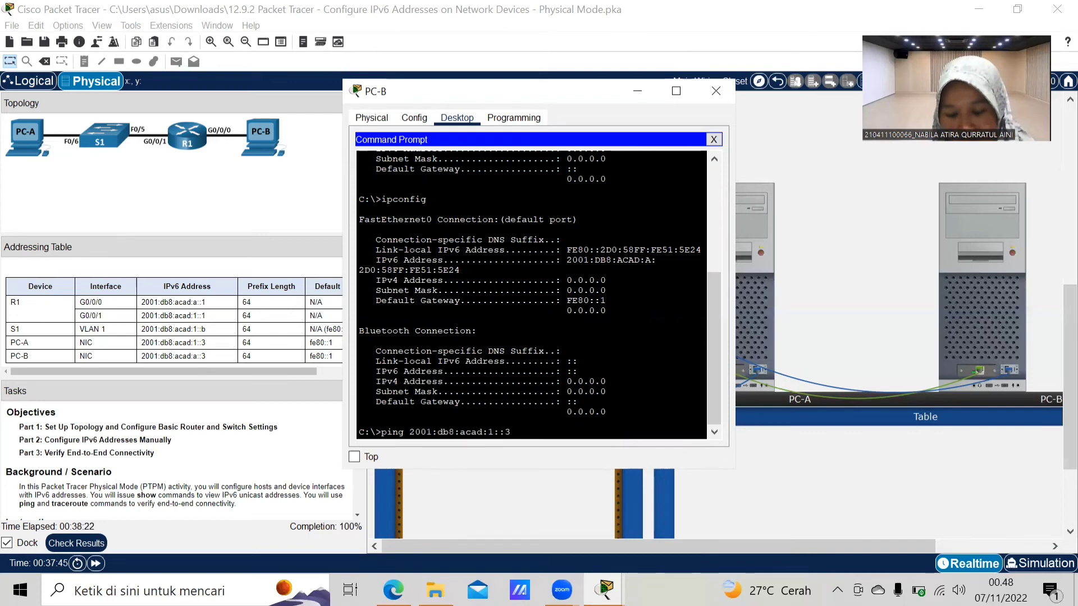
key(Return)
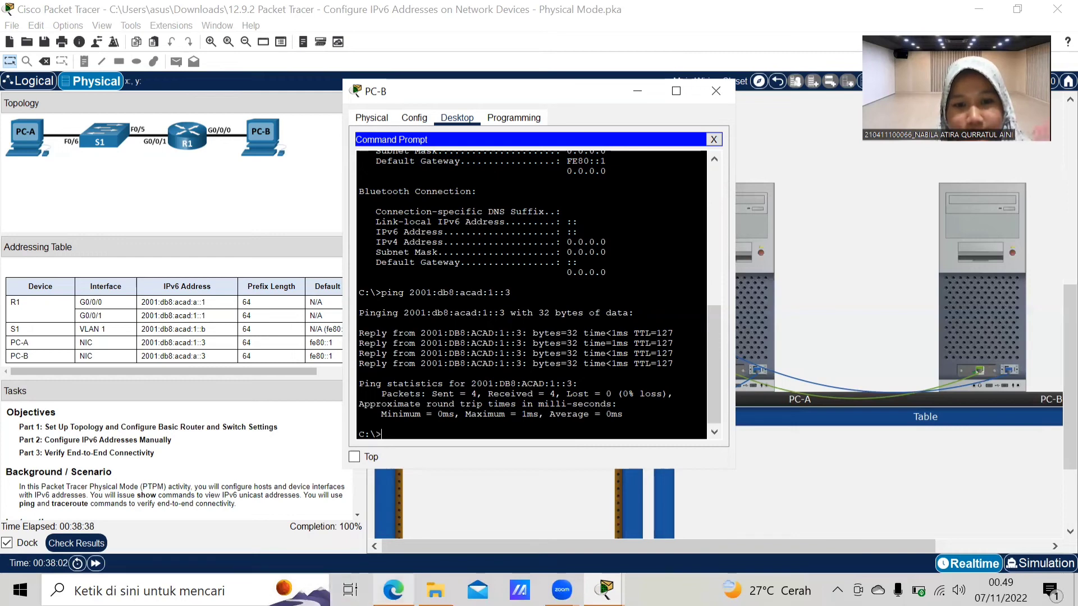
- Check the document's fifth task, ping R1's G0/0/0 link-local address fe80::1 from PC-B, and return to the document
click(393, 589)
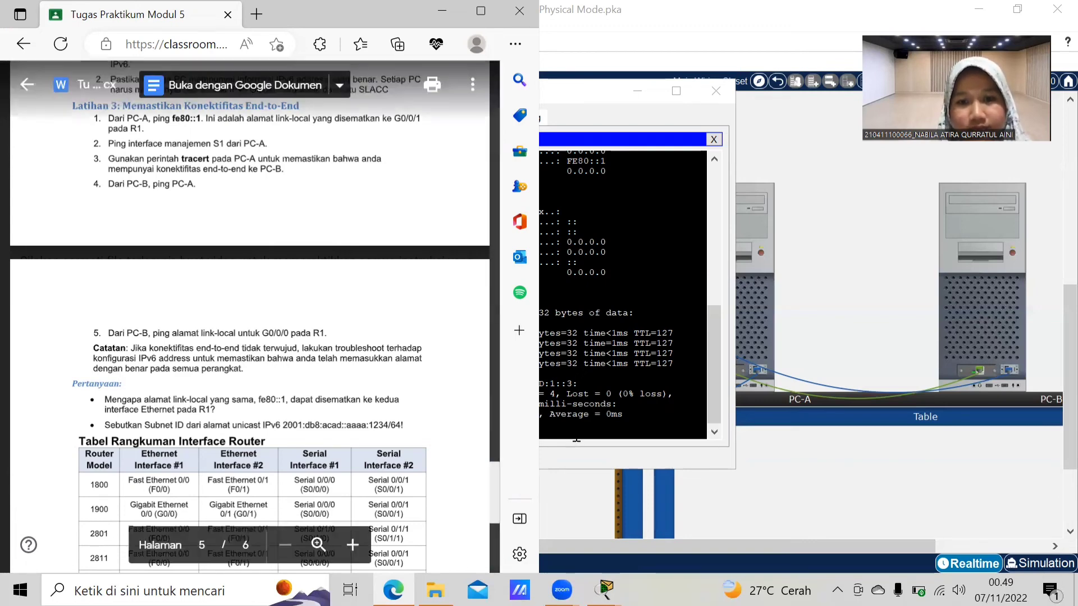
click(576, 440)
text(ping )
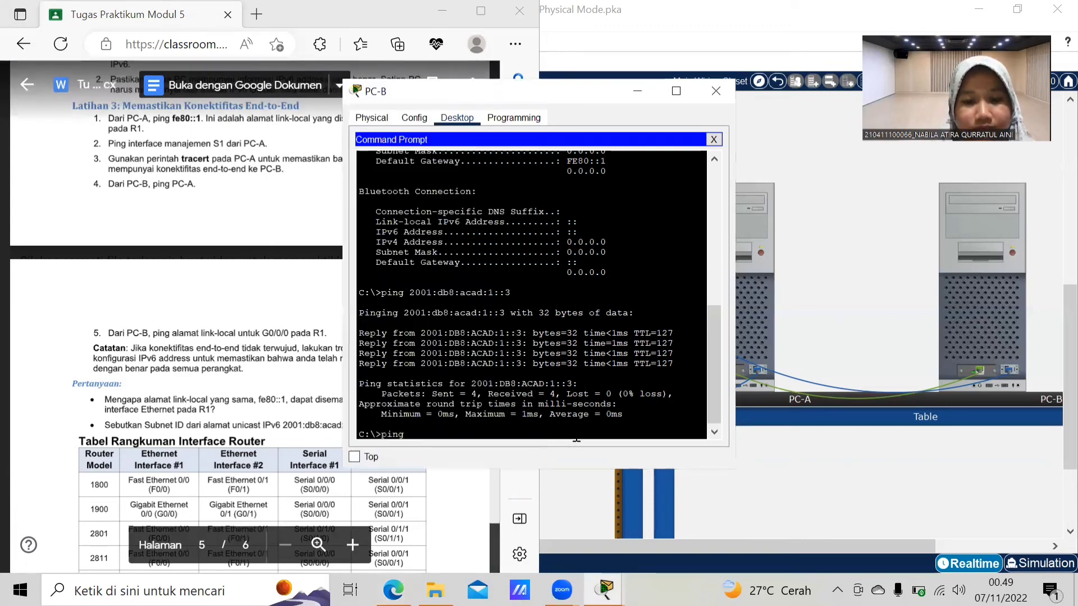
text(fe)
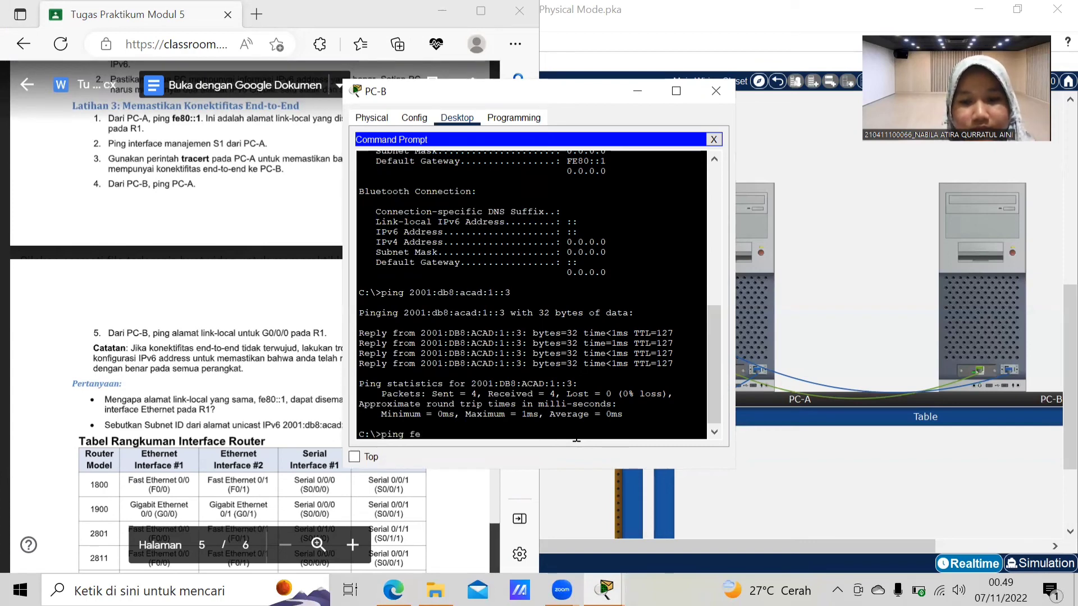
text(80::)
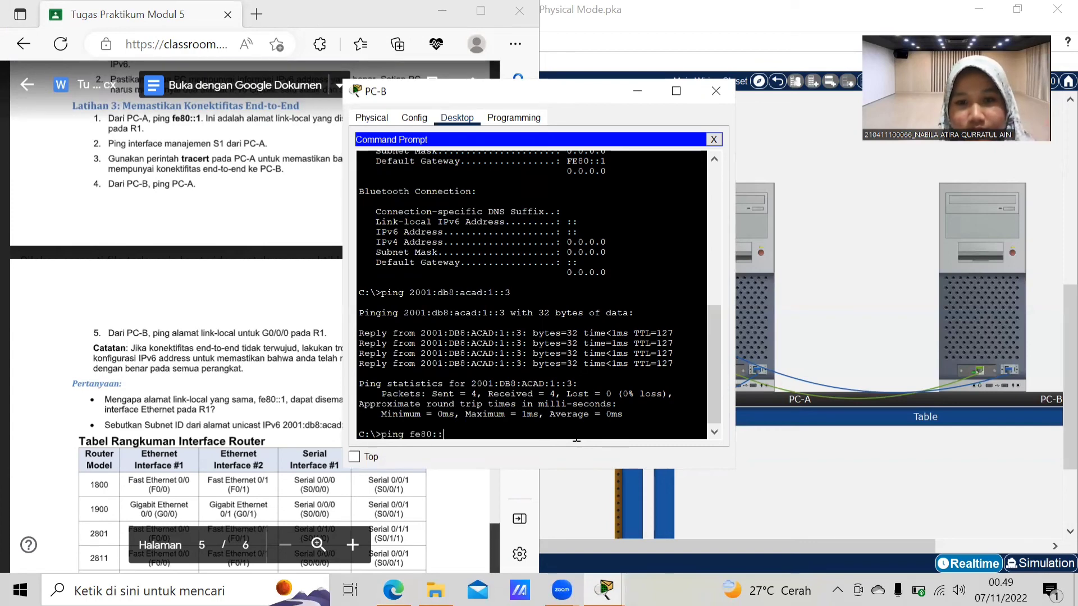
text(1)
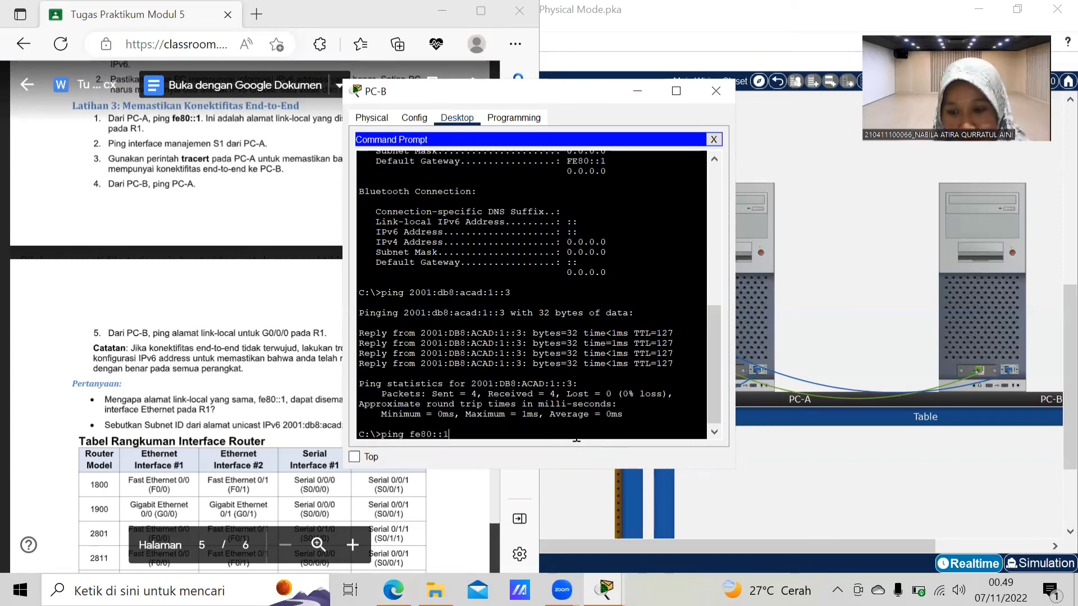
key(Return)
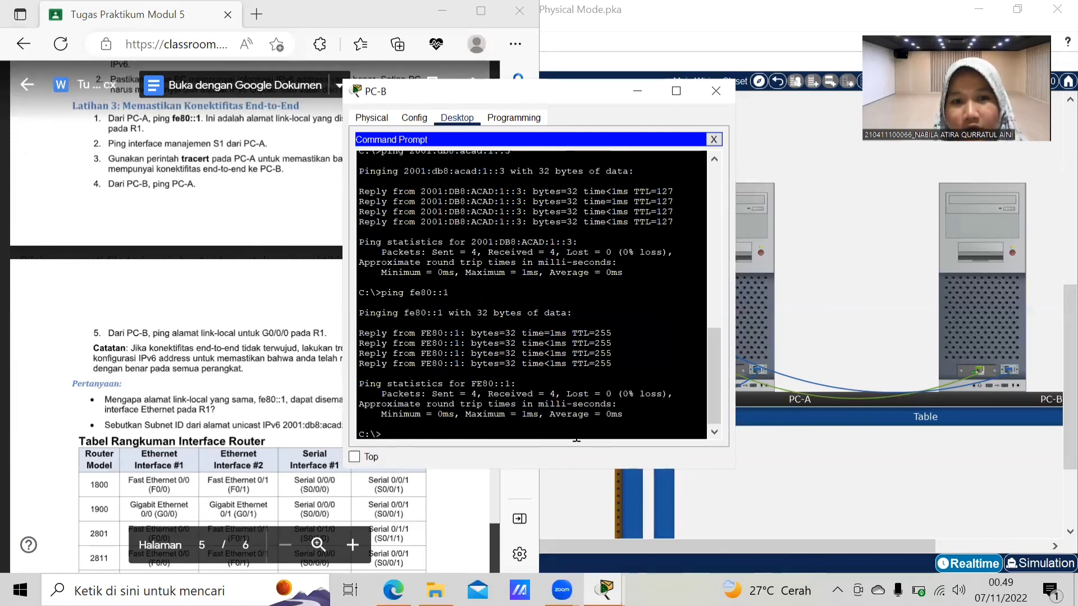
click(286, 392)
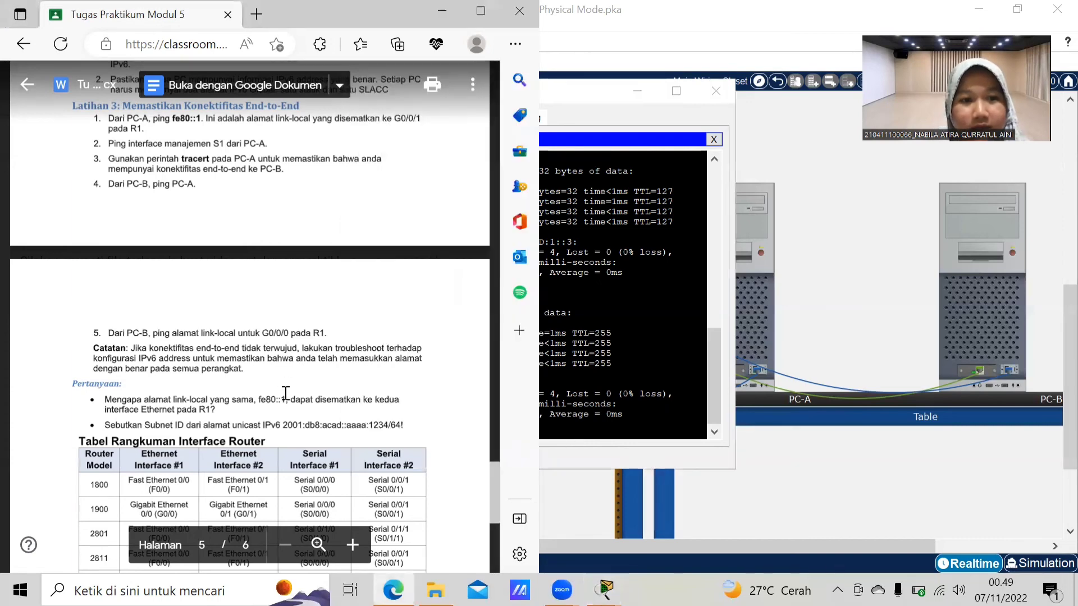